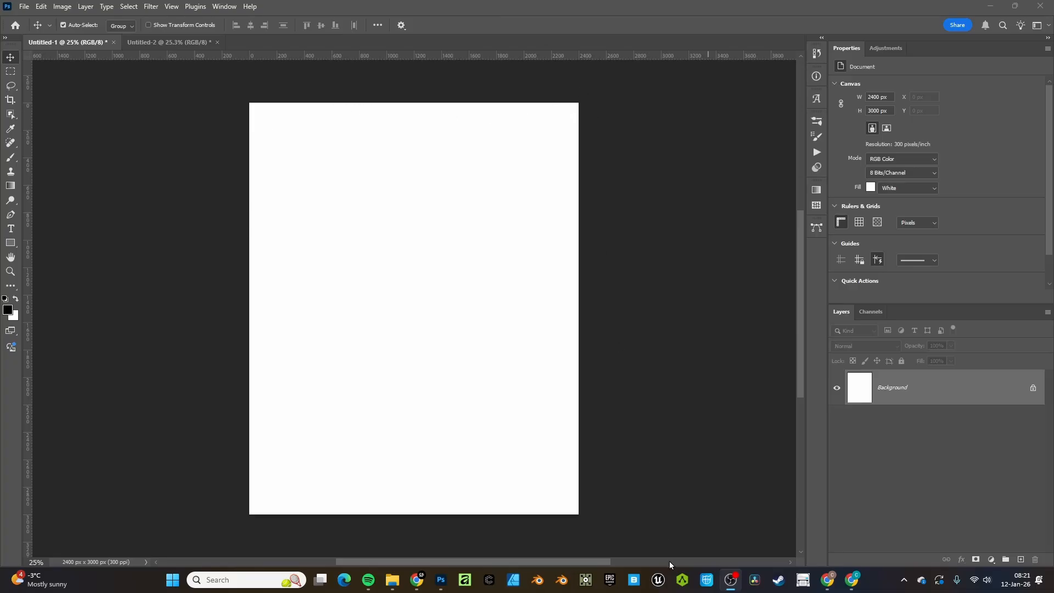
Bring Photoshop's blank white 2400 × 3000 px Untitled-1 document to the front
click(592, 520)
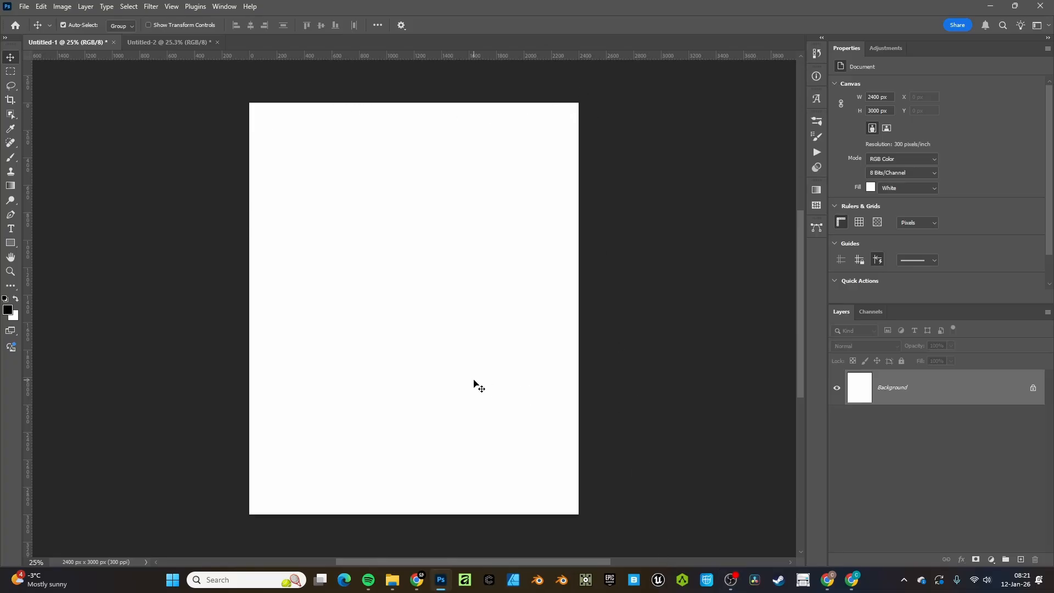
Place the portrait photo, stretched edge to edge at 2400 × 3393 px and nudged up
click(391, 586)
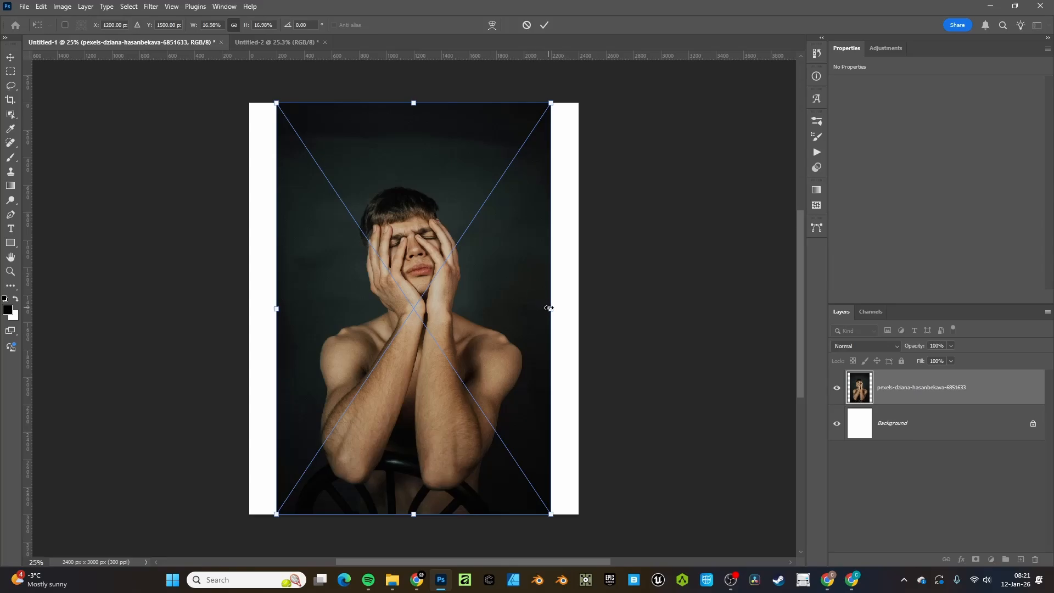
drag(549, 308, 578, 308)
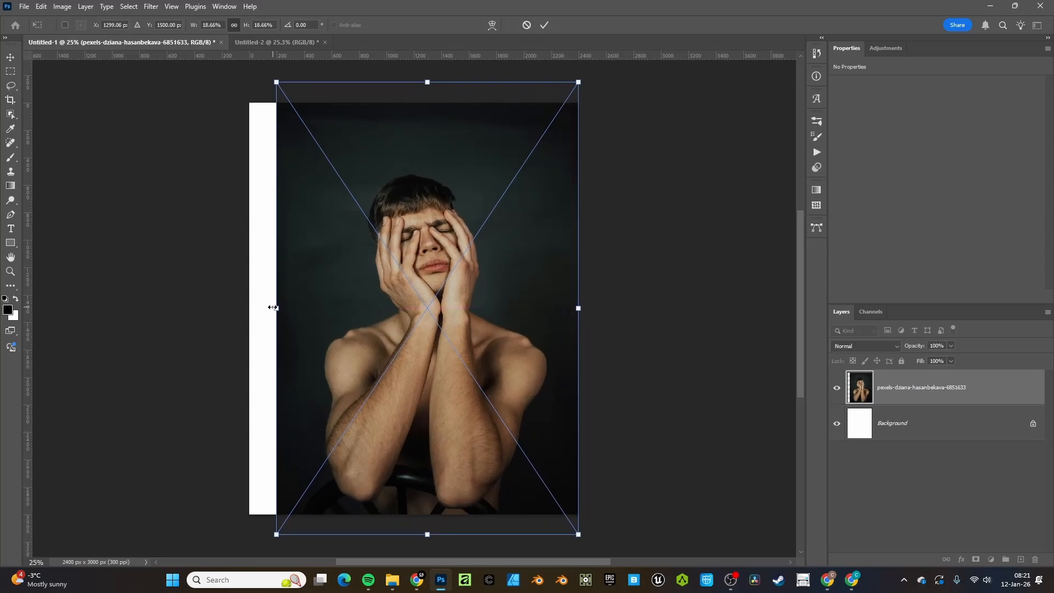
drag(272, 307, 246, 308)
drag(409, 280, 413, 269)
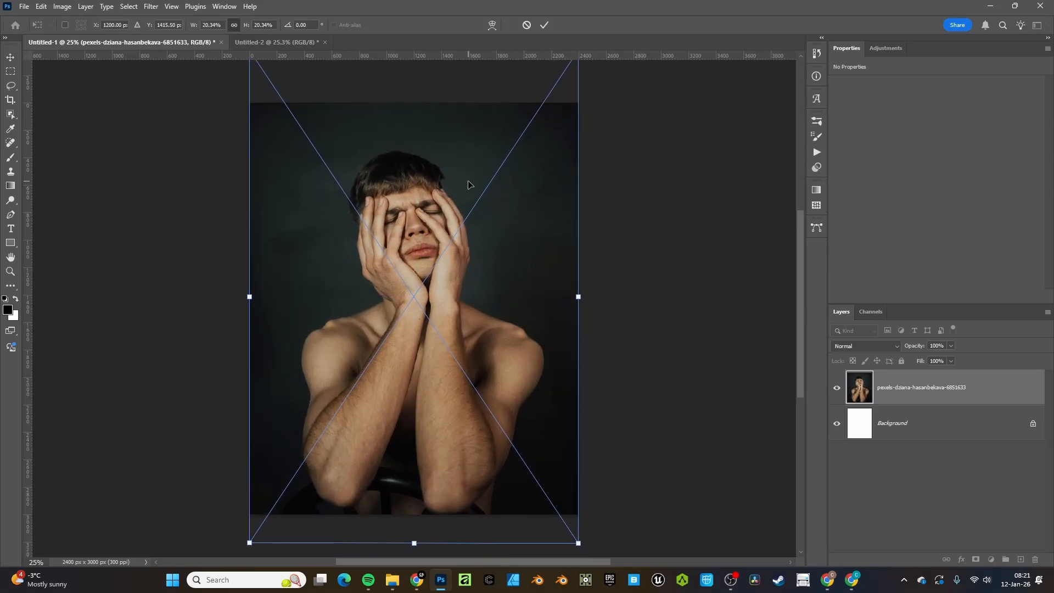
drag(468, 185, 469, 175)
key(Return)
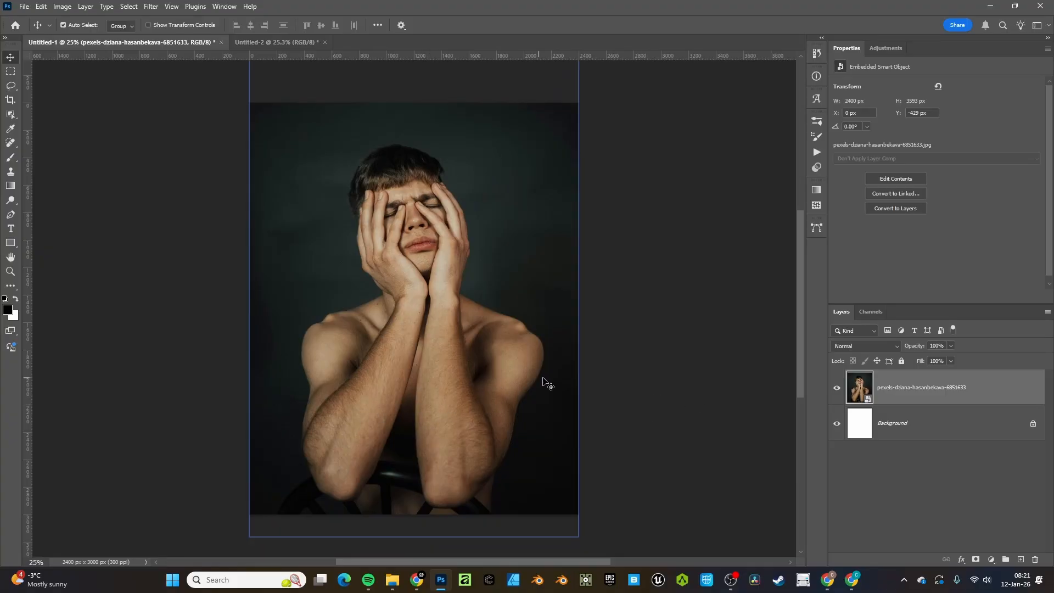
Try placing the hat portrait inside the portrait's contents, then close them without saving
double_click(867, 401)
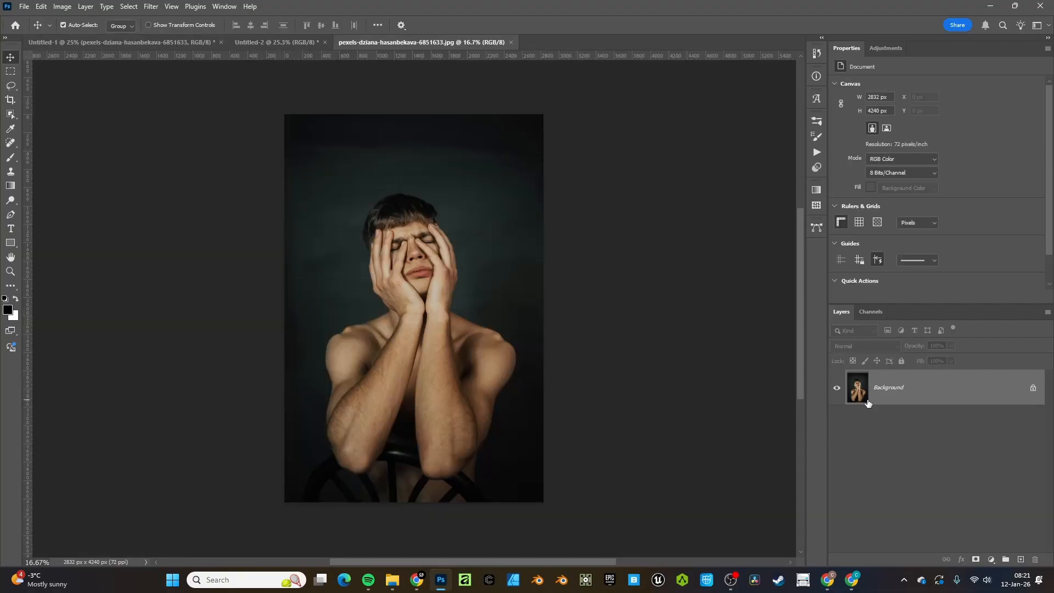
click(387, 575)
drag(483, 425, 478, 138)
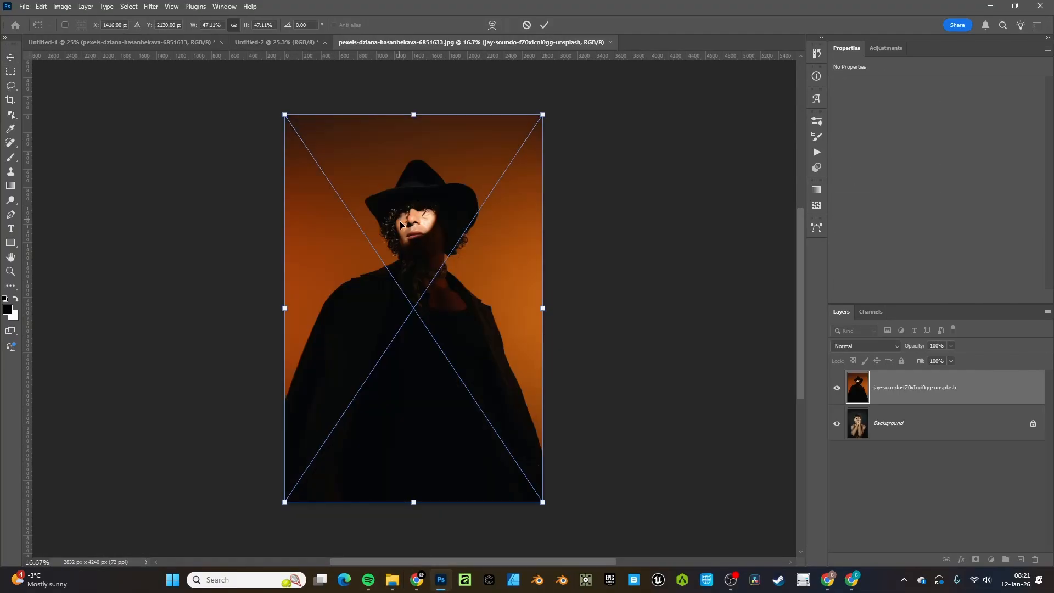
key(Return)
key(ctrl+s)
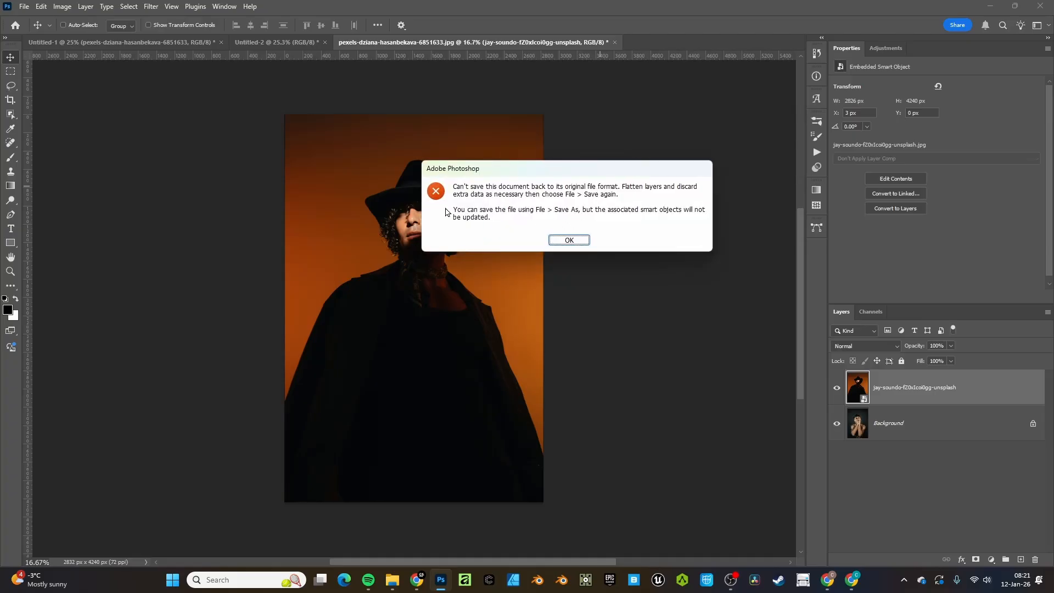
click(562, 240)
click(615, 42)
click(537, 218)
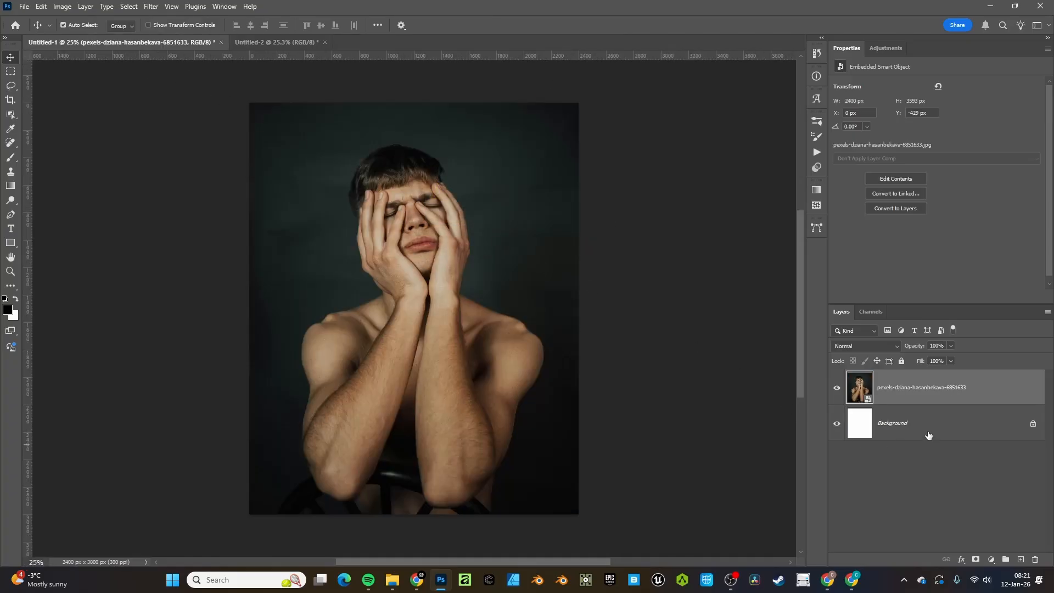
Convert the portrait layer to a smart object and save the hat portrait into its contents
right_click(888, 396)
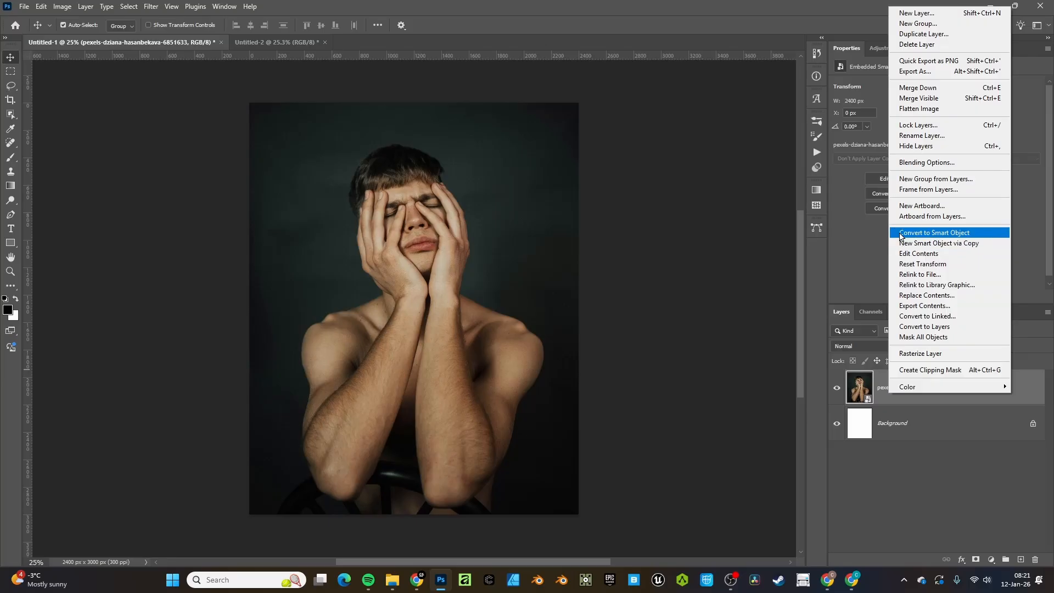
click(928, 227)
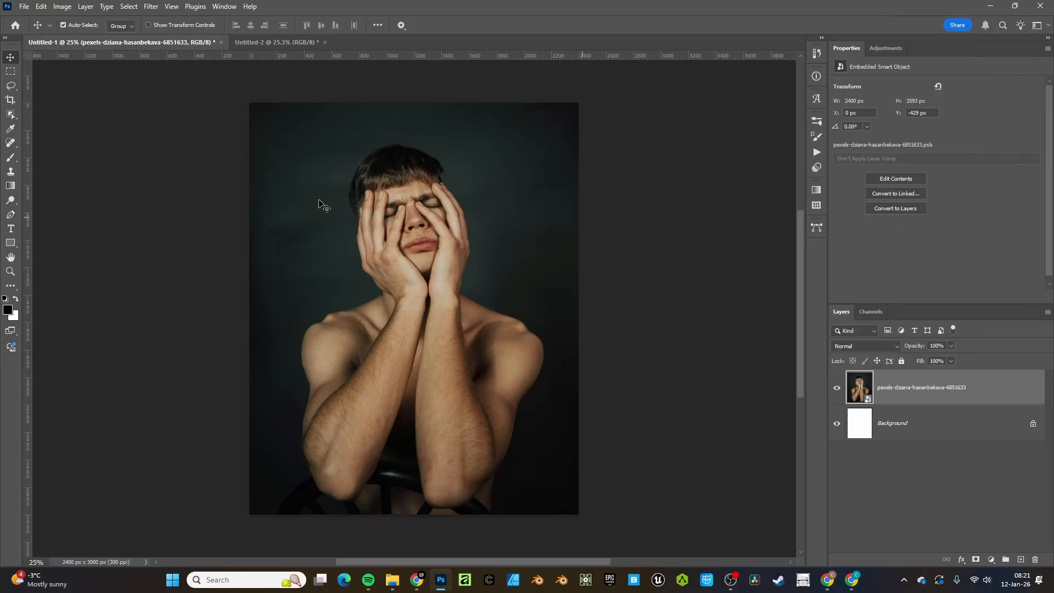
double_click(858, 404)
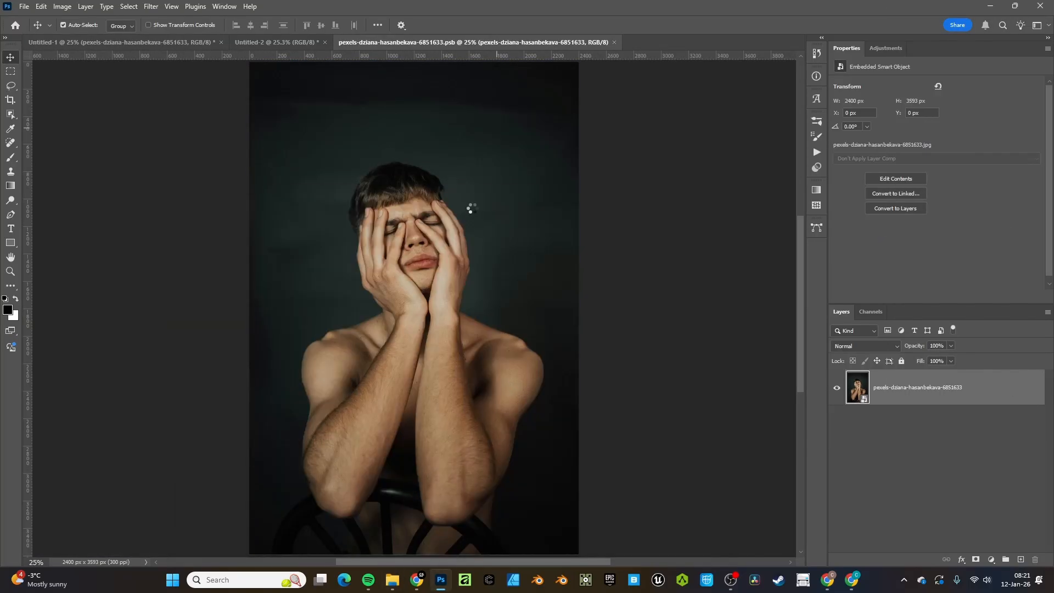
key(Return)
key(ctrl+s)
click(186, 43)
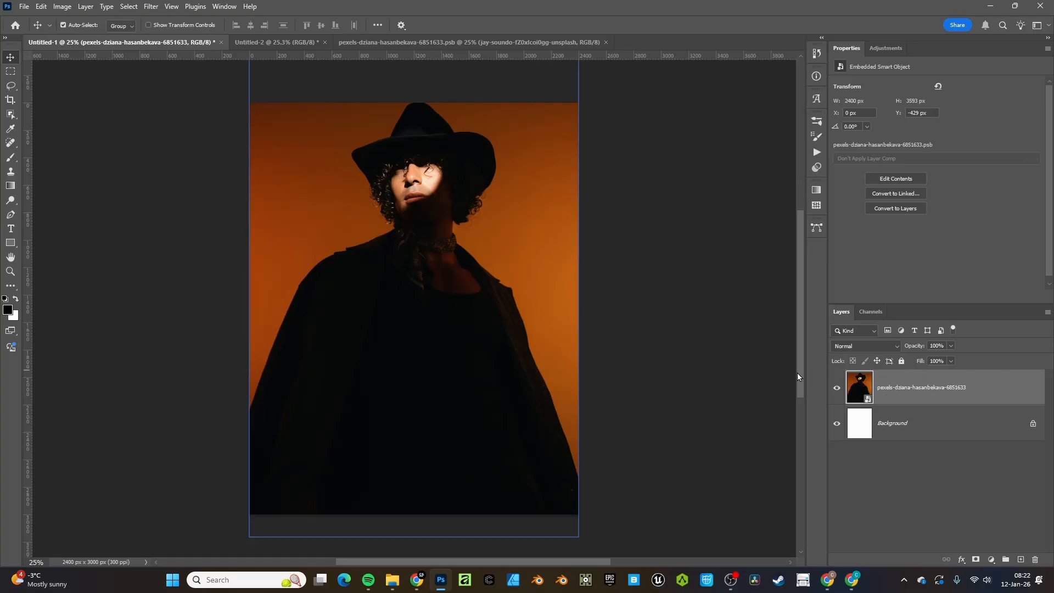
Delete the hat portrait layer from the .psb contents, then save and close it
click(384, 43)
key(Delete)
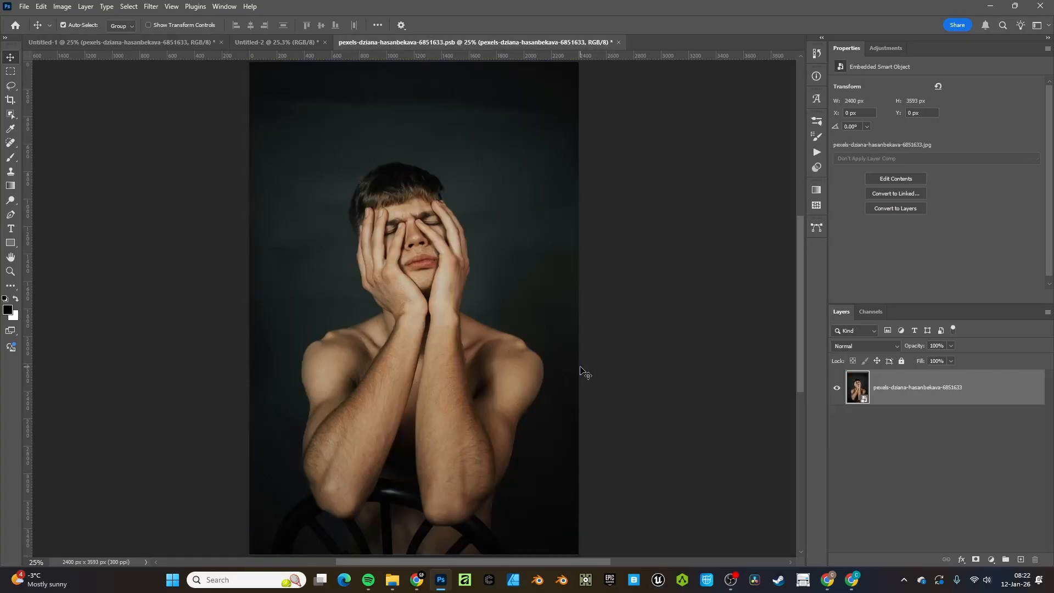
key(ctrl+s)
key(ctrl+w)
click(193, 44)
Place an enlarged hat portrait on the canvas, delete it again, and recheck the portrait's contents
drag(500, 315, 530, 308)
click(392, 579)
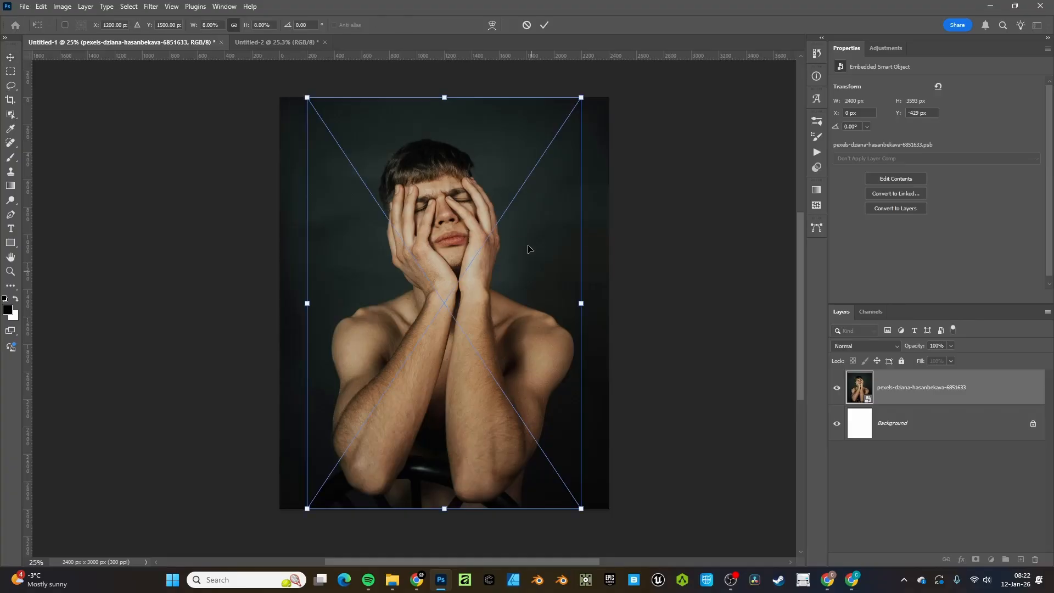
drag(580, 305, 608, 302)
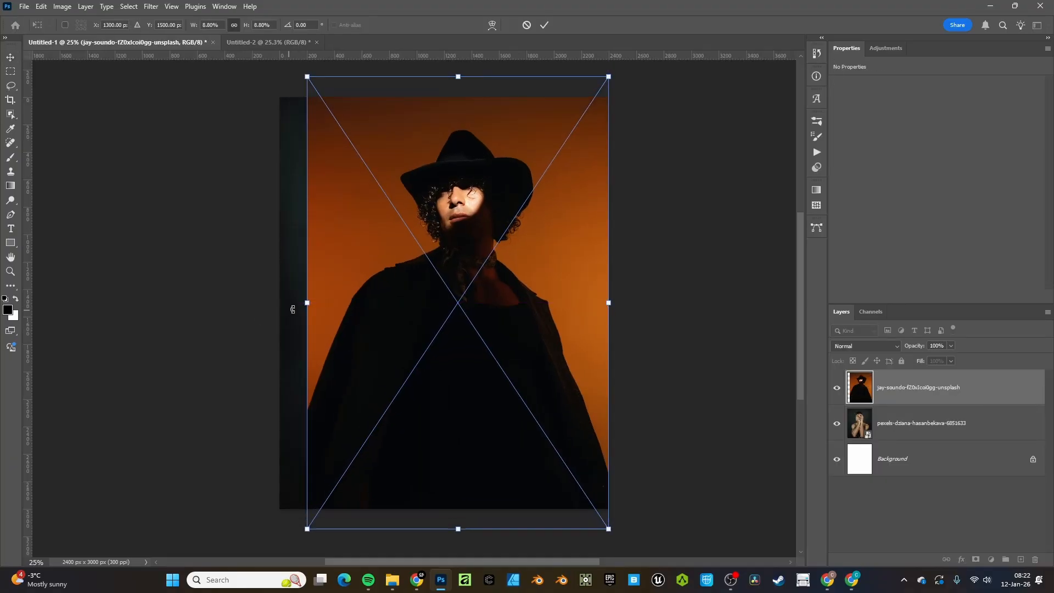
drag(296, 305, 267, 302)
click(546, 24)
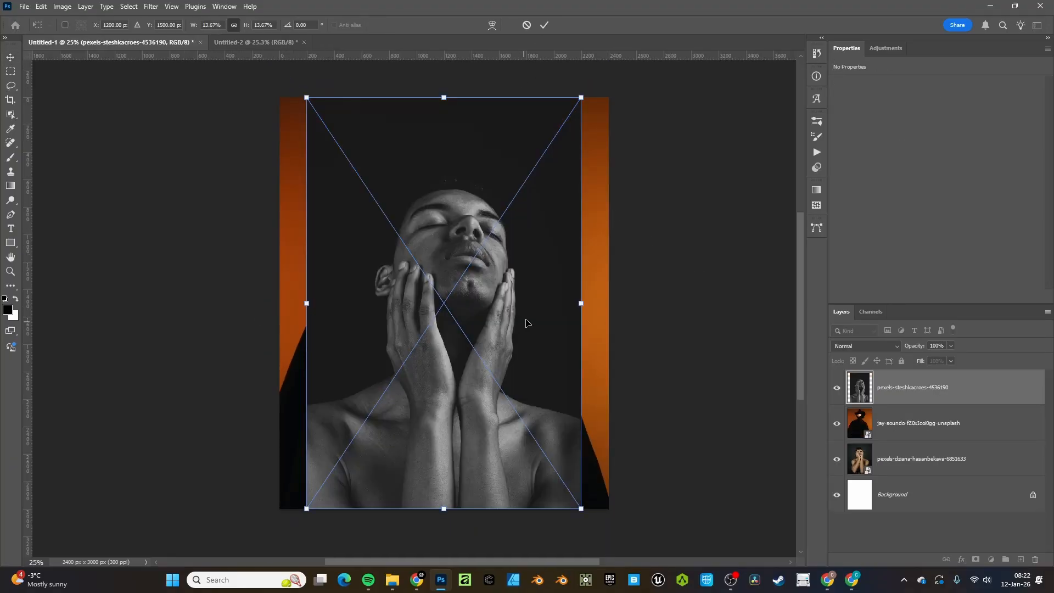
click(526, 25)
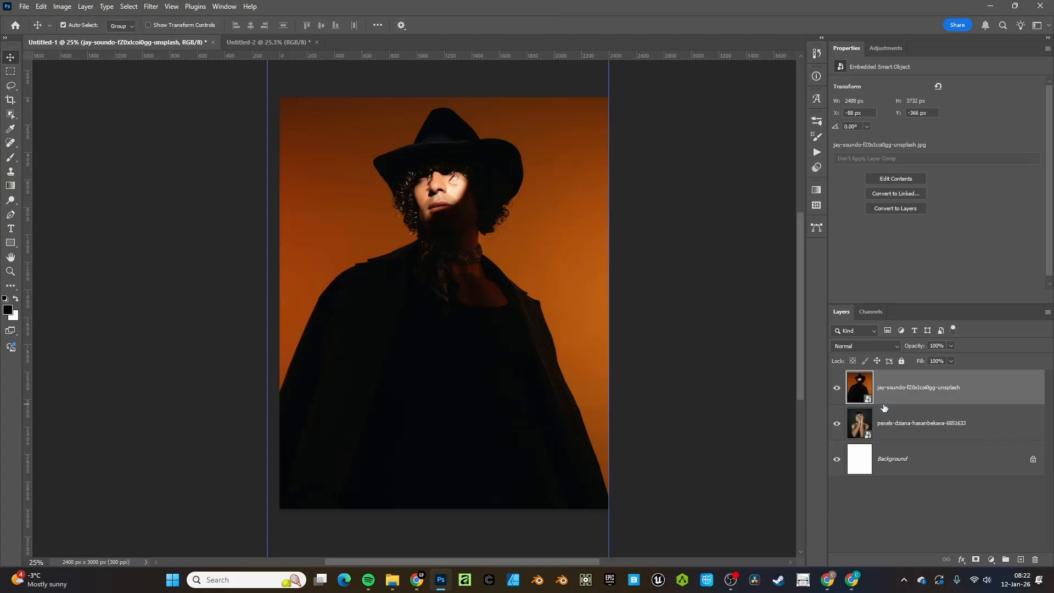
key(Delete)
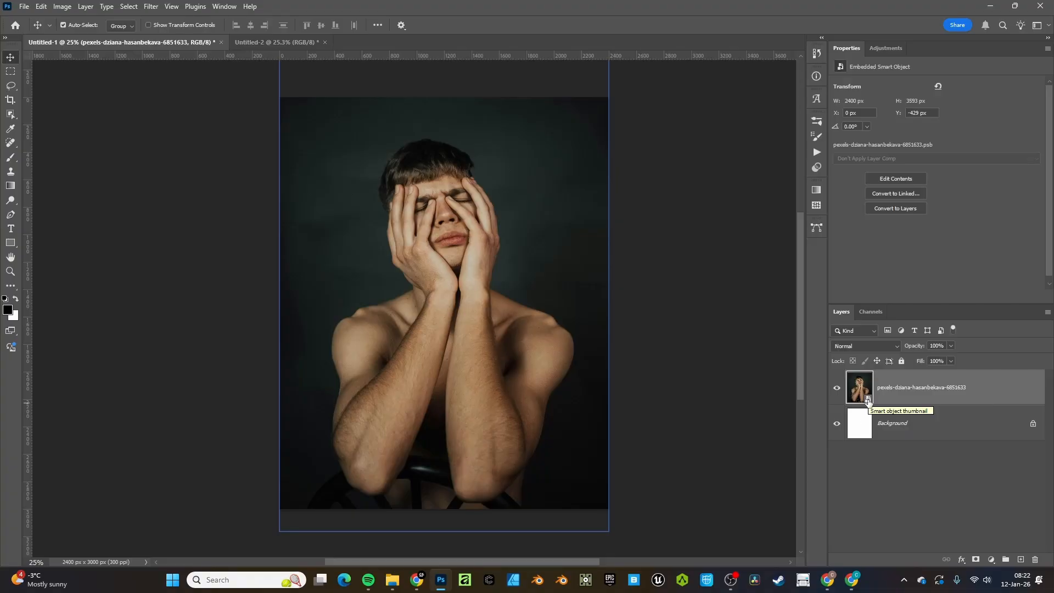
double_click(867, 401)
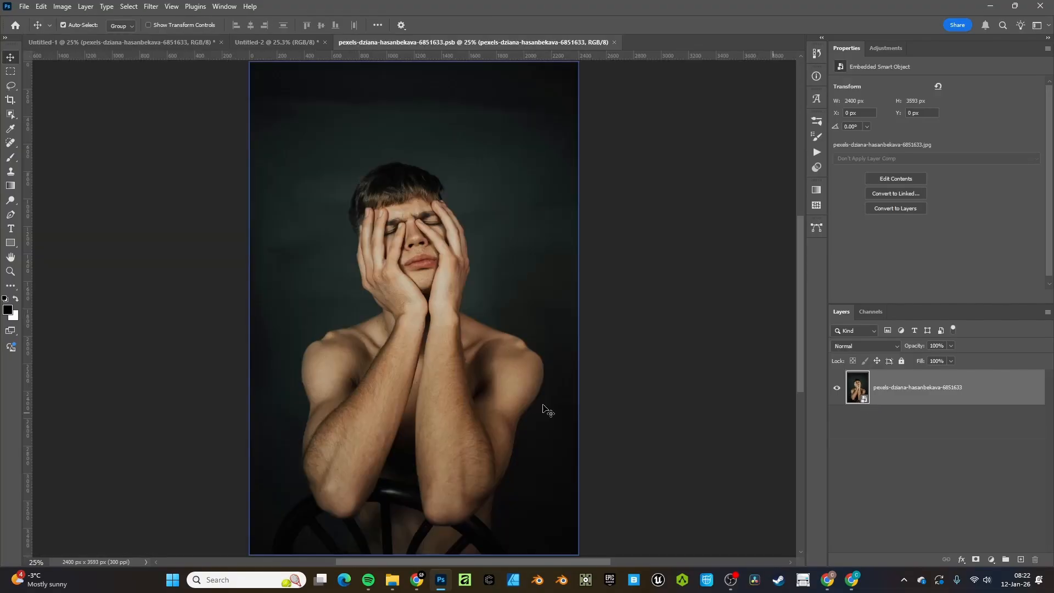
click(613, 43)
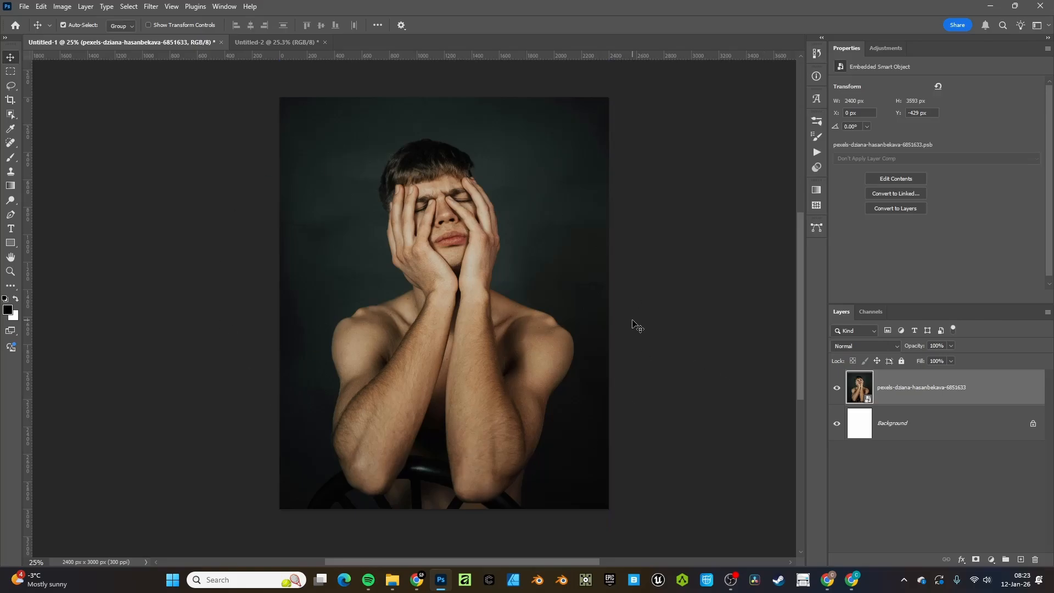
Add a Black & White adjustment layer over the portrait
click(260, 43)
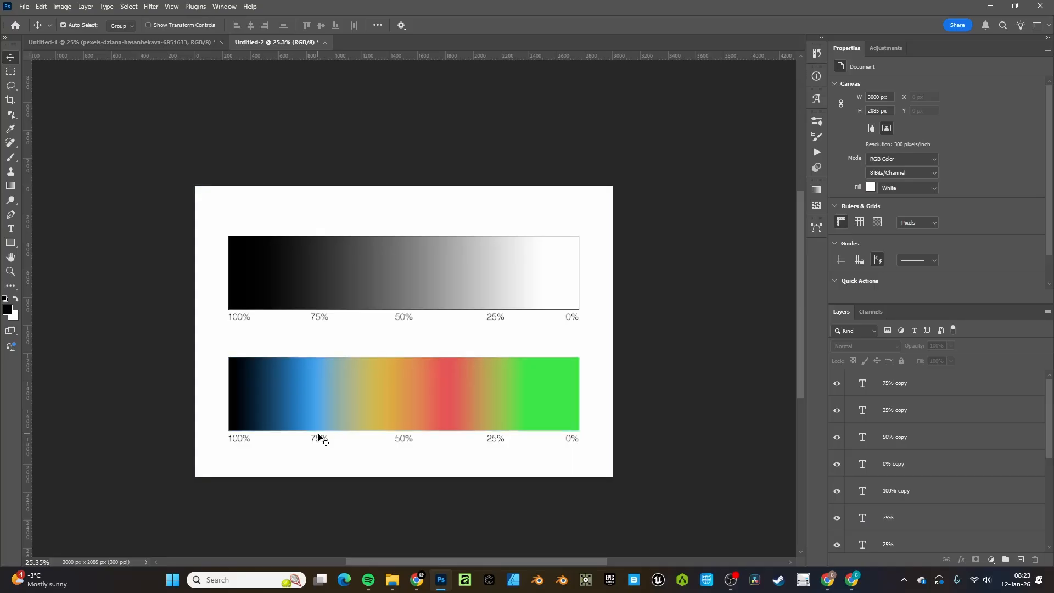
key(ctrl+Tab)
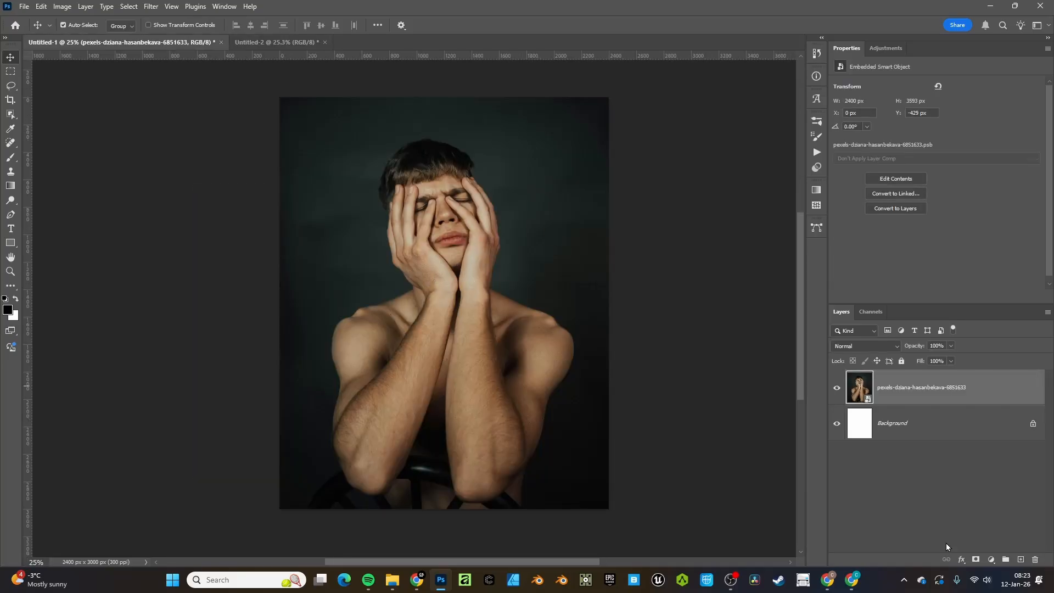
click(990, 560)
click(944, 469)
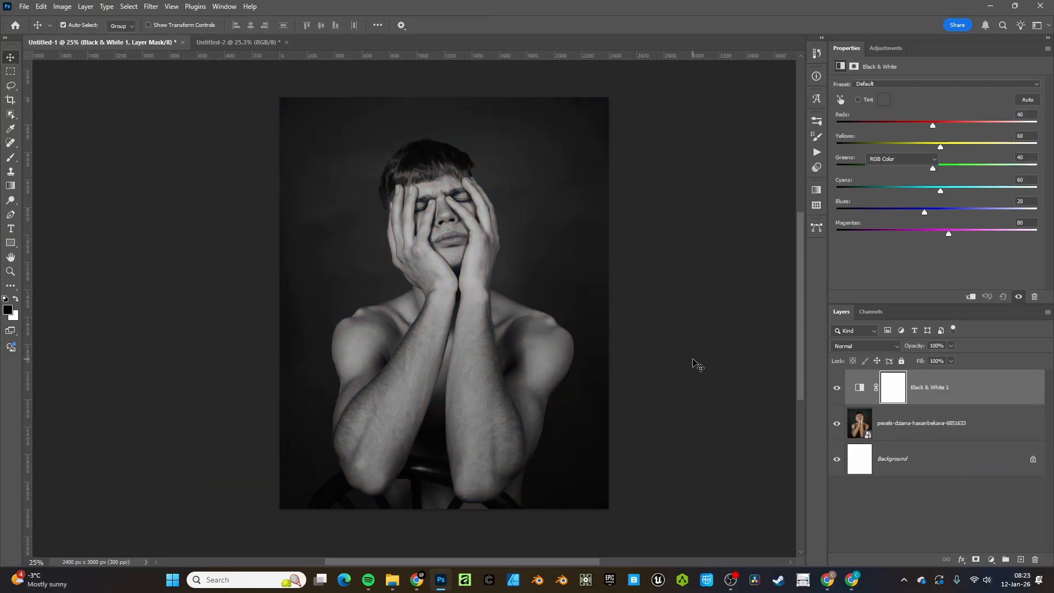
Compare the zoomed-in portrait against the gradient chart's 50% label
key(ctrl+Tab)
key(ctrl+Tab)
key(ctrl+space)
drag(585, 330, 637, 331)
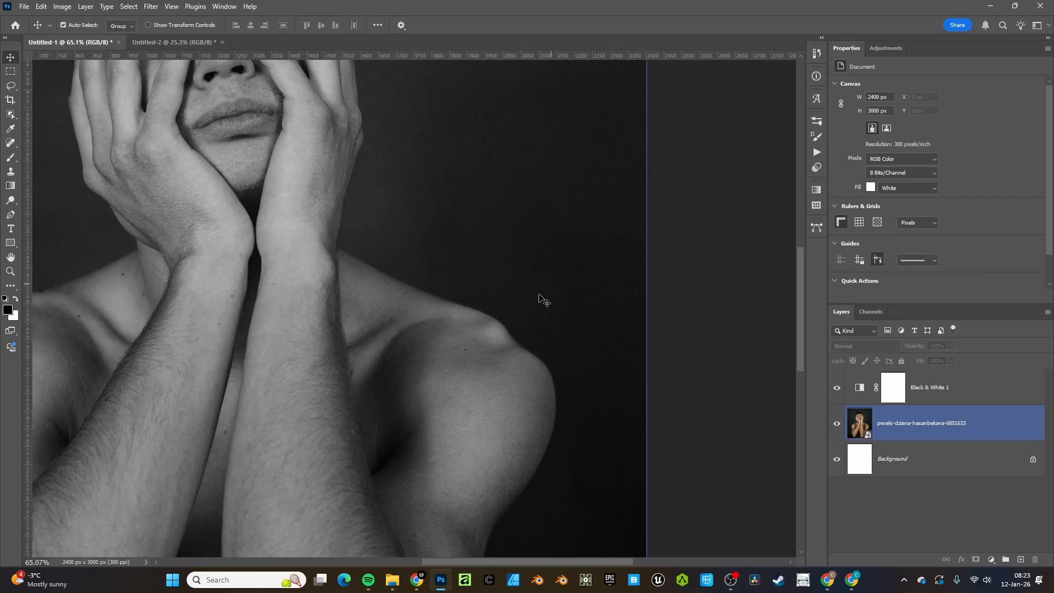
key(ctrl+Tab)
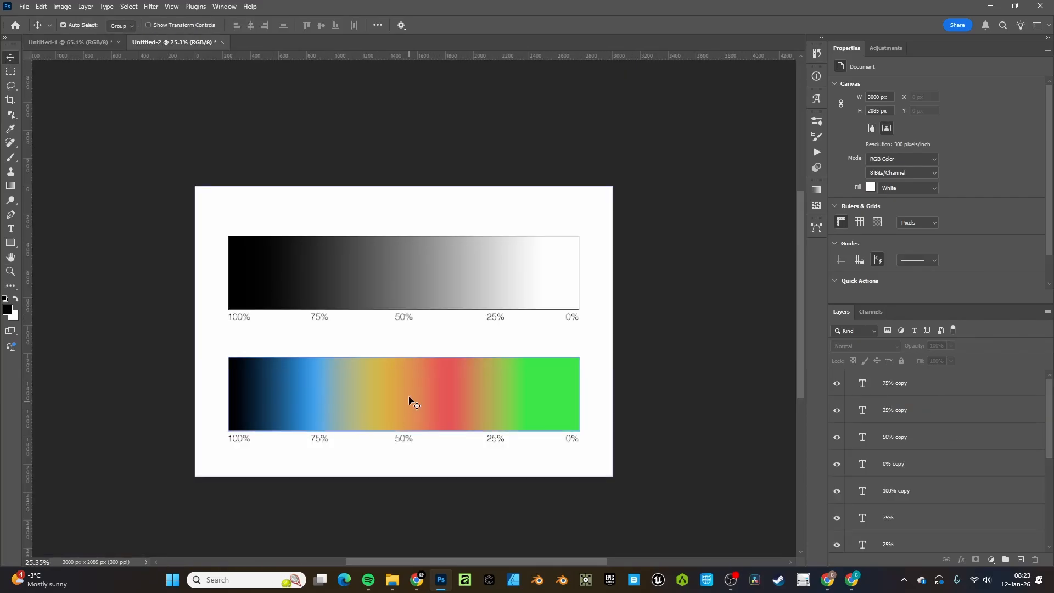
click(403, 442)
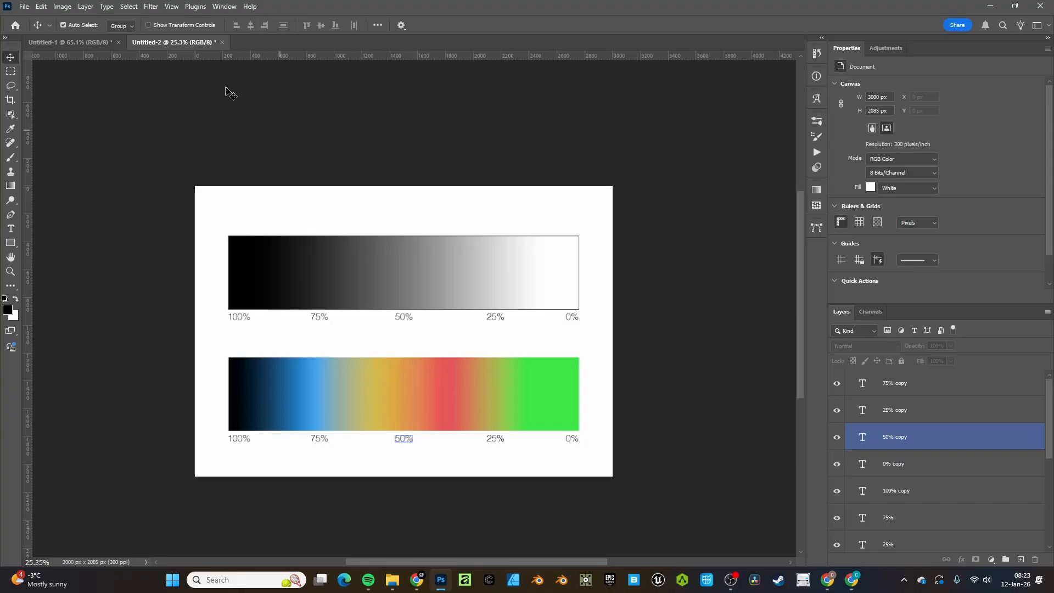
key(ctrl+Tab)
drag(590, 317, 581, 328)
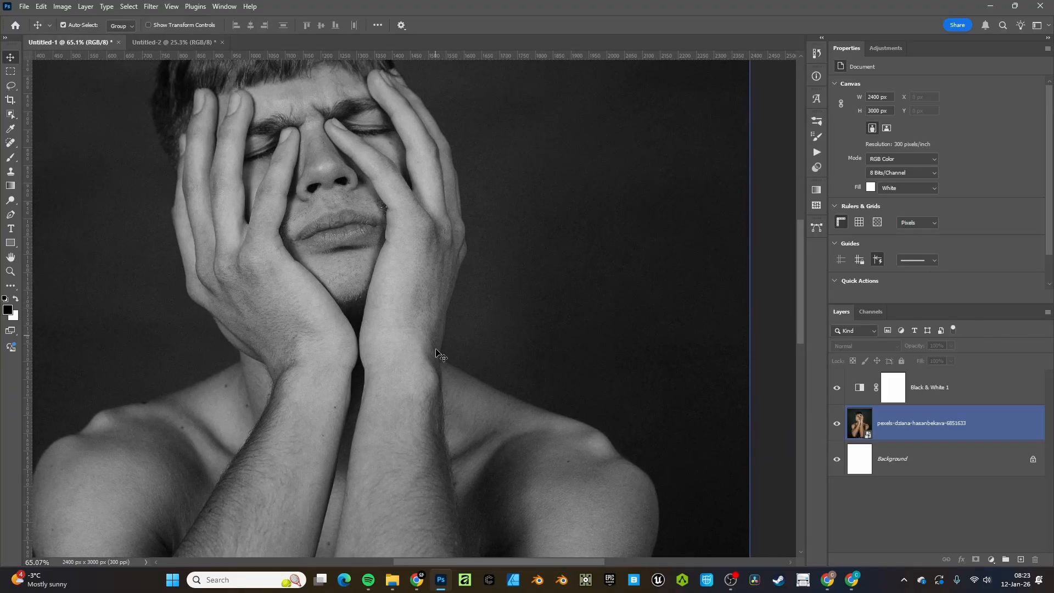
key(ctrl+Tab)
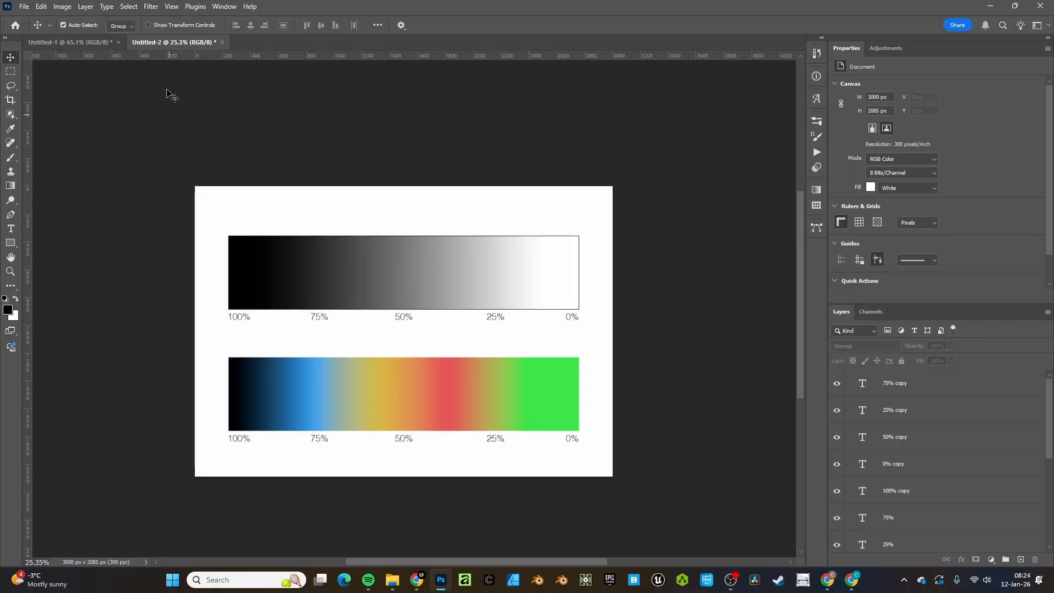
Zoom and pan the portrait view into a better position
click(70, 42)
key(z)
drag(506, 316, 460, 302)
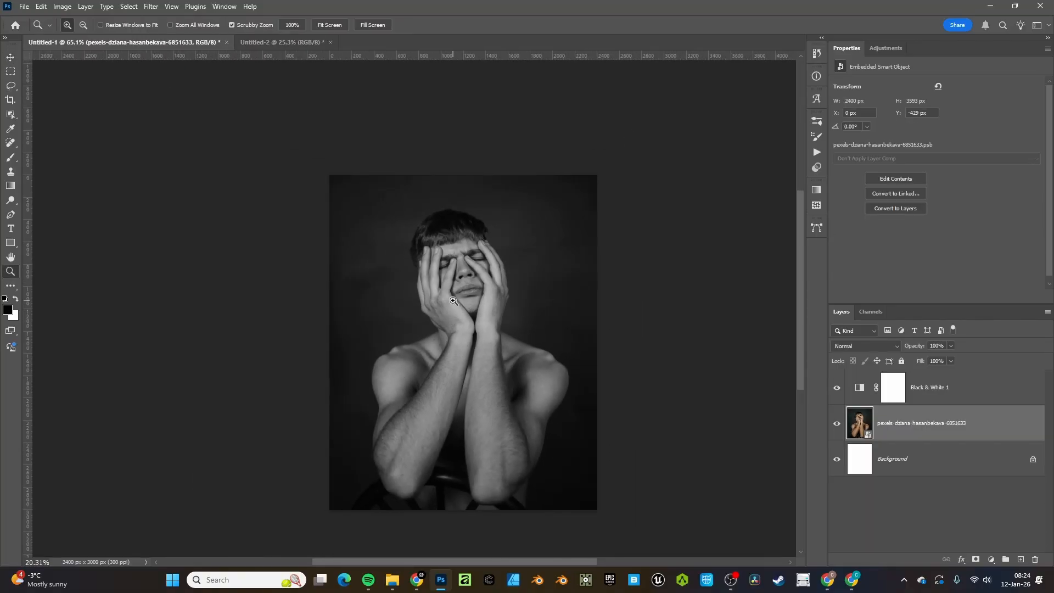
key(space)
drag(513, 368, 504, 349)
key(z)
drag(433, 360, 439, 362)
key(v)
Delete the Black & White 1 layer mask and lock the layer
click(866, 402)
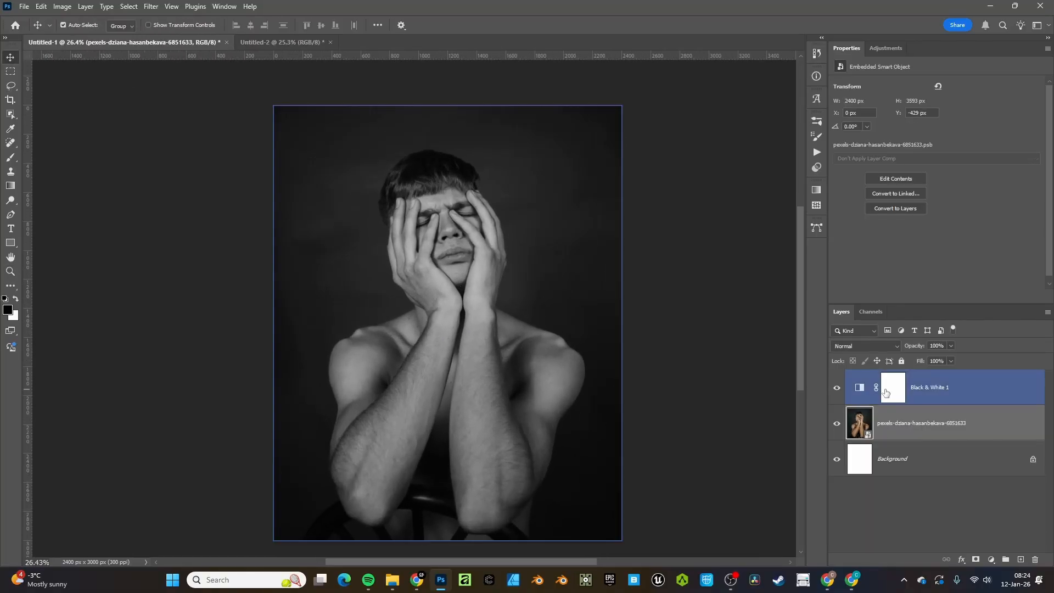
click(886, 392)
right_click(885, 392)
click(933, 410)
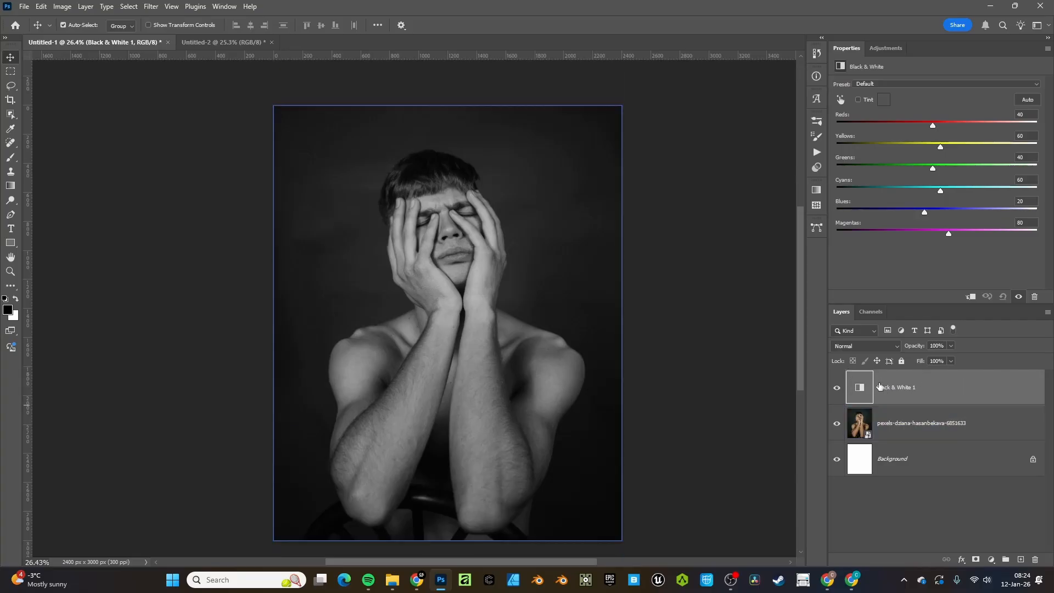
click(900, 360)
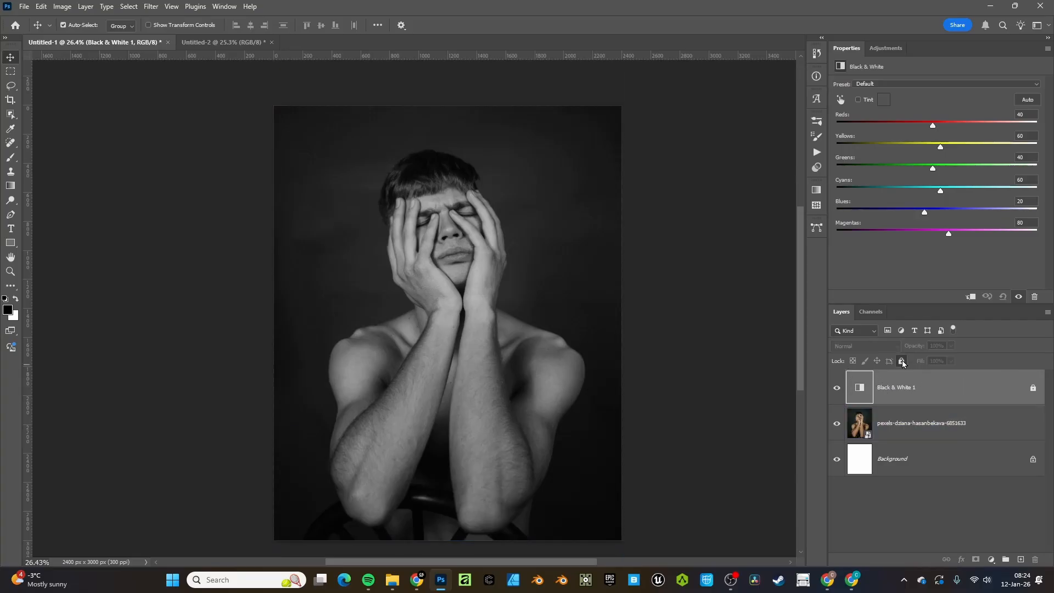
Rename the photo layer to 'Main Photo'
click(915, 422)
double_click(922, 430)
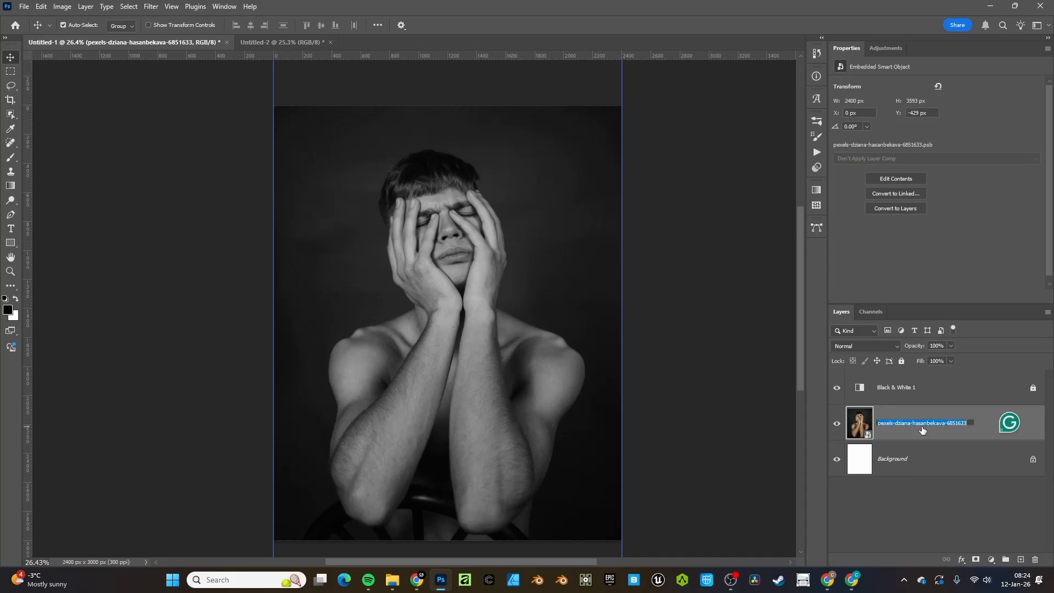
text(Main Photo)
key(Return)
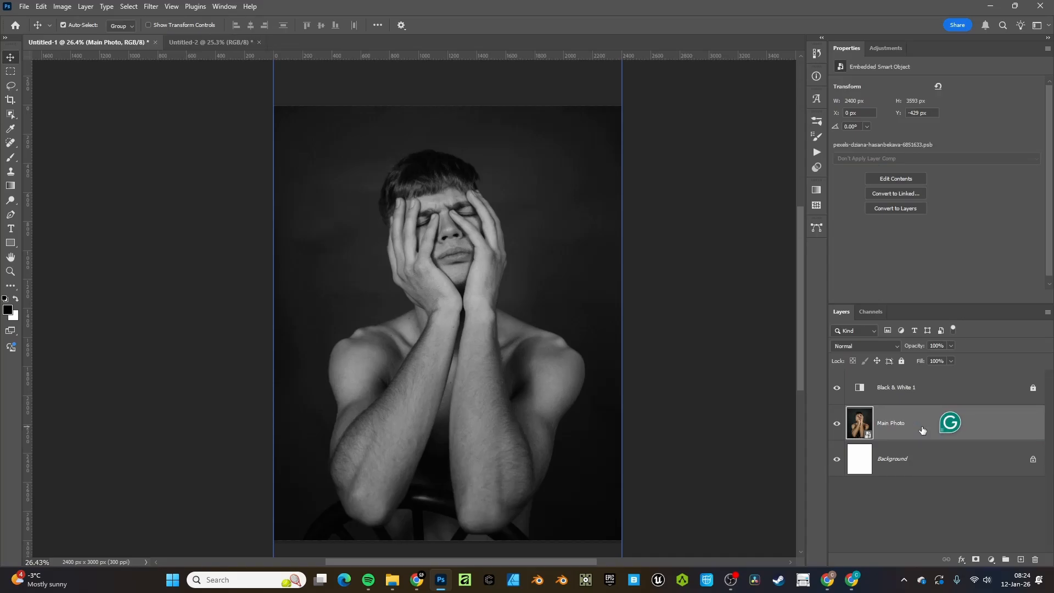
click(991, 560)
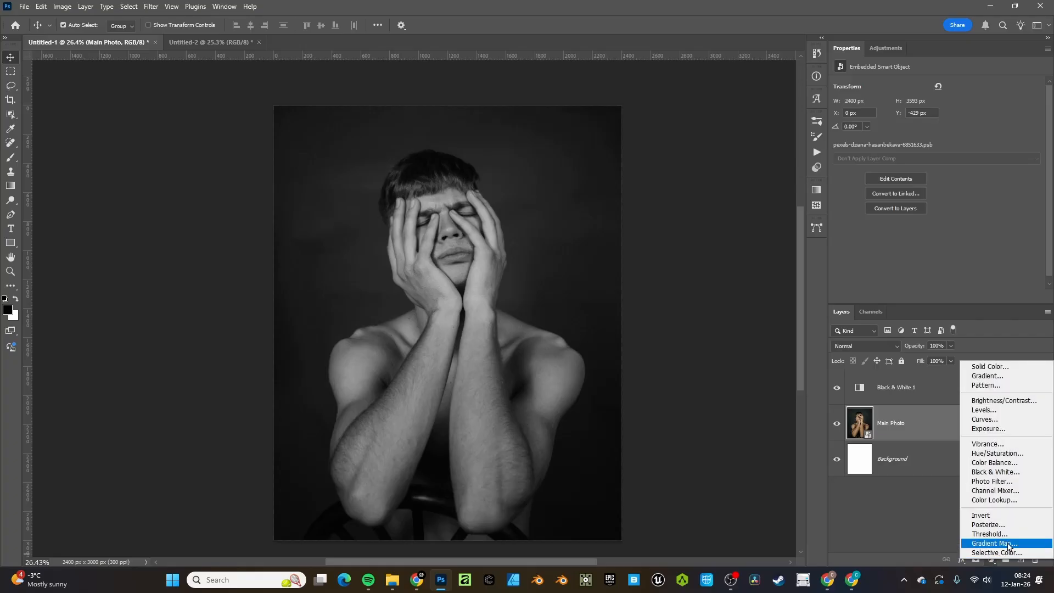
Add a Gradient Map layer above Black & White 1 and delete its mask
click(992, 544)
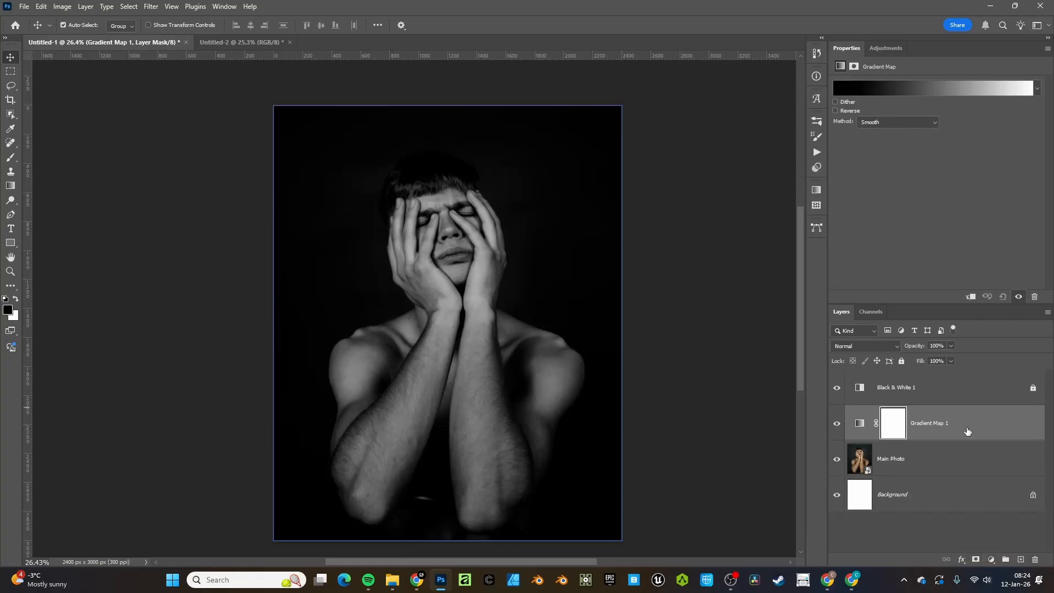
drag(967, 431, 895, 387)
right_click(895, 387)
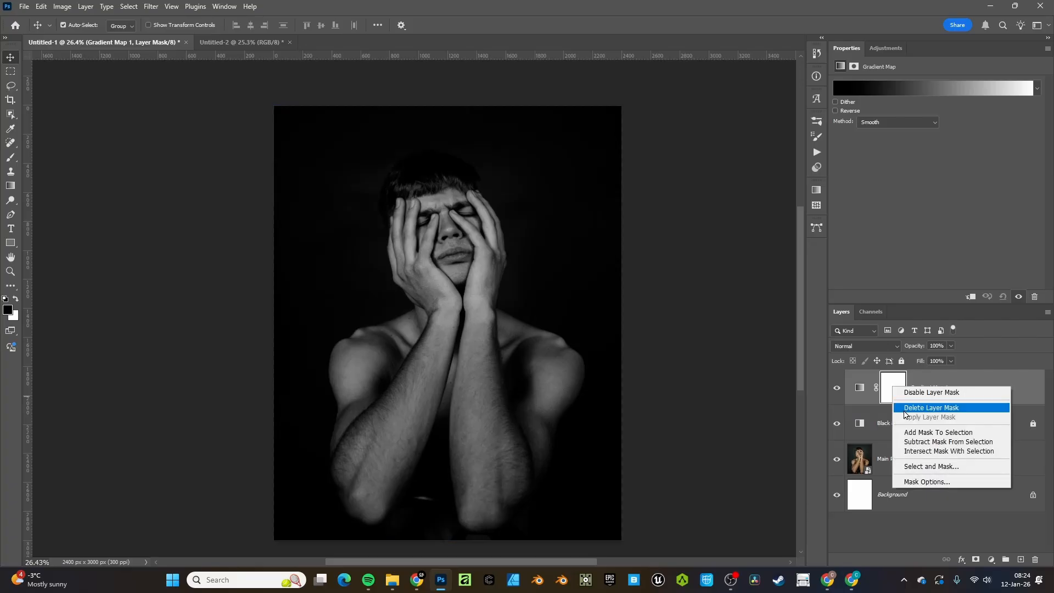
click(904, 409)
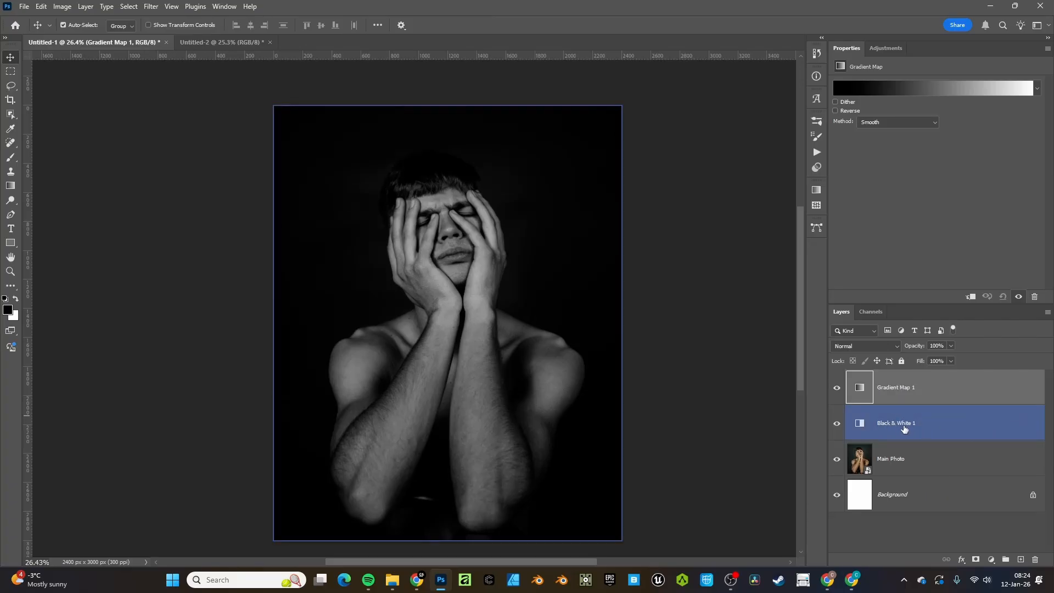
Rename the layers to 'Black & White' and 'Gradient Map'
double_click(903, 424)
click(919, 421)
key(BackSpace)
key(BackSpace)
key(Return)
key(/)
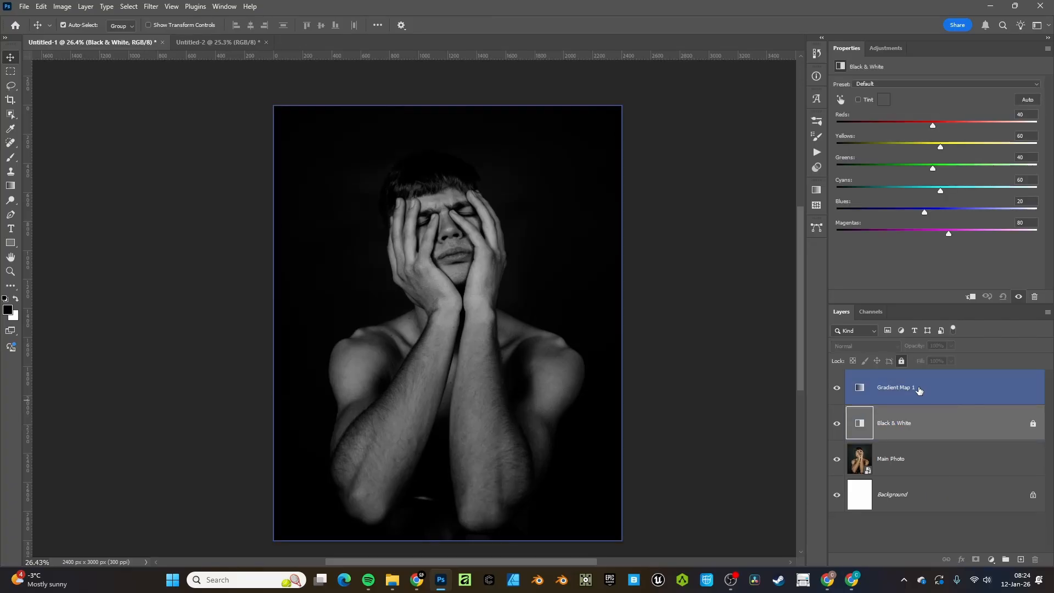
click(918, 390)
double_click(911, 388)
click(916, 386)
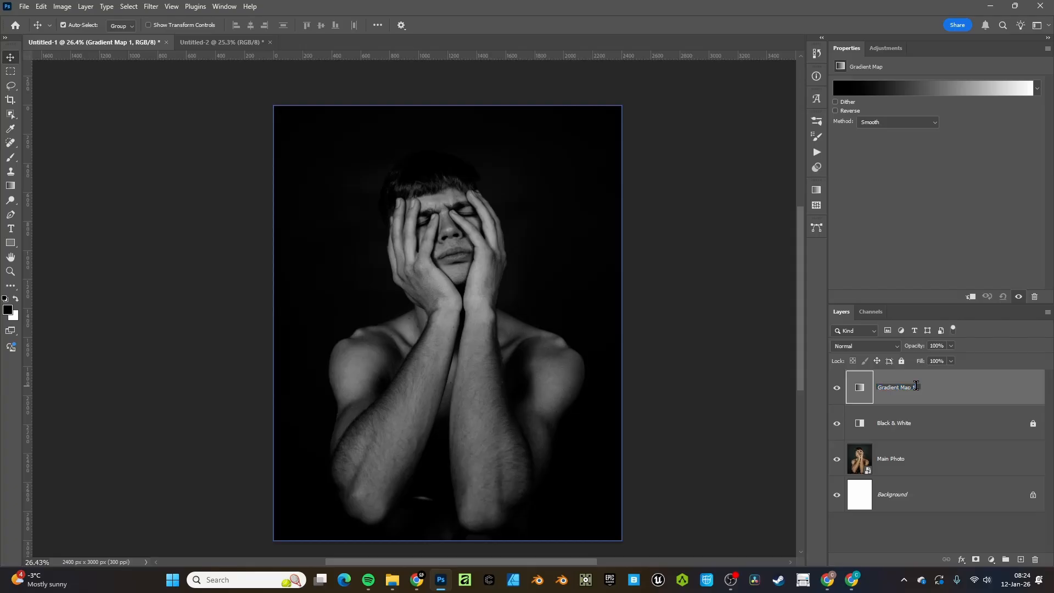
key(Return)
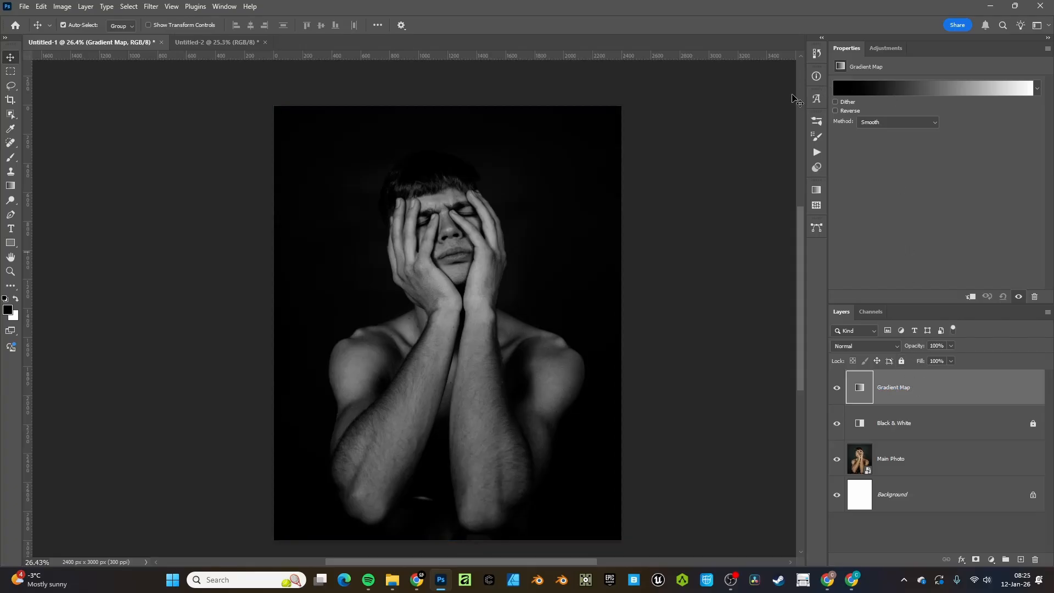
Toggle the gradient map's Reverse option on, then back off to black-to-white
click(221, 41)
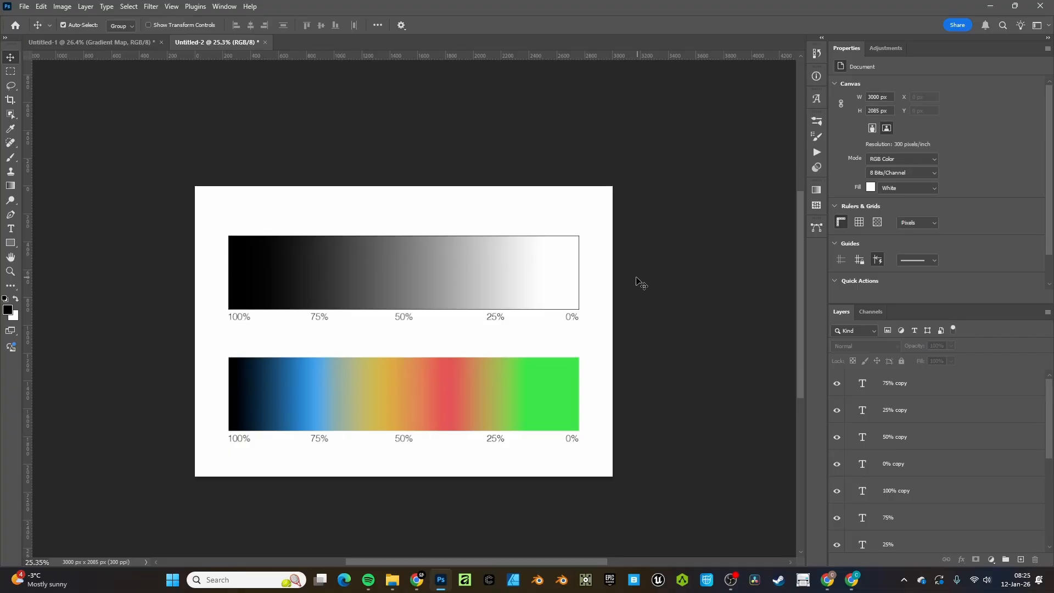
click(88, 42)
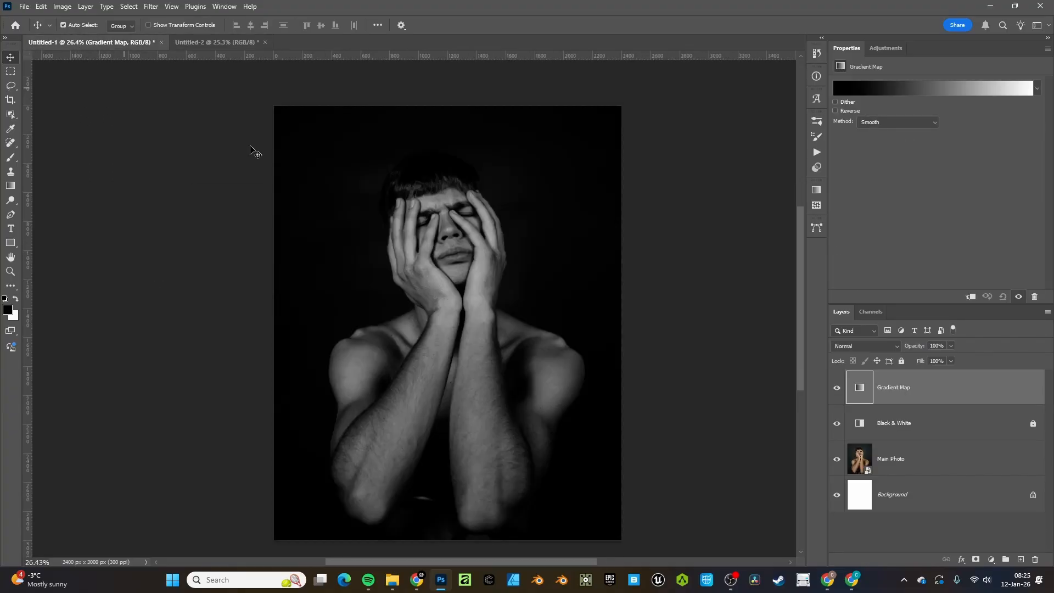
click(835, 111)
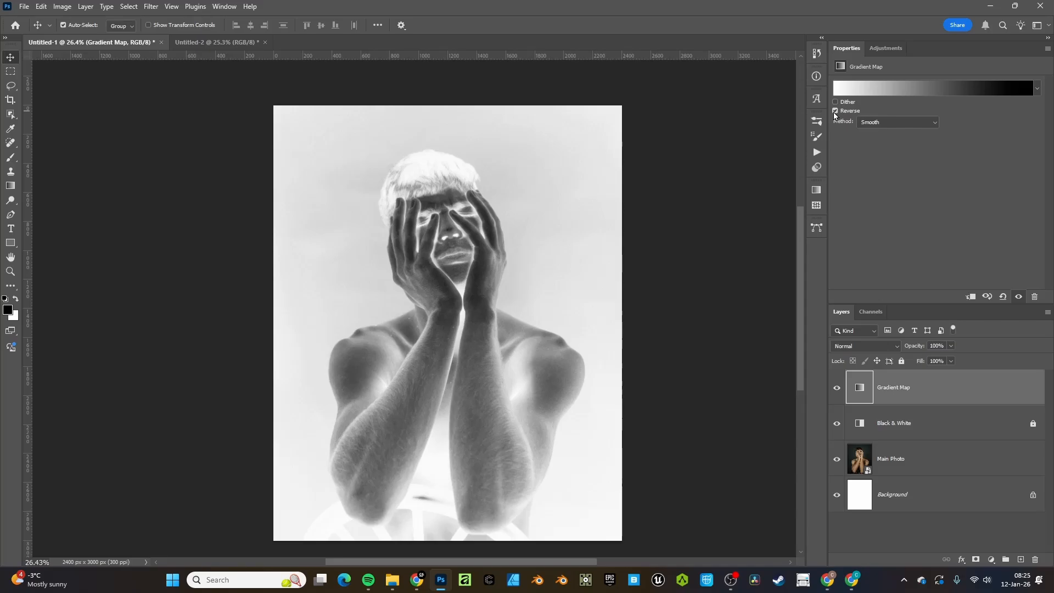
click(835, 112)
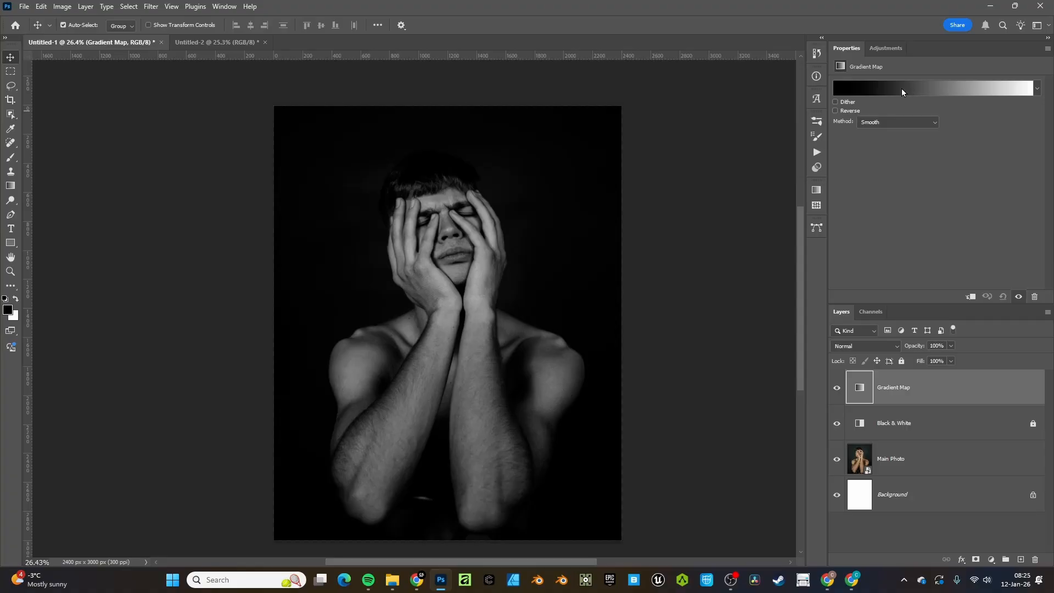
click(901, 89)
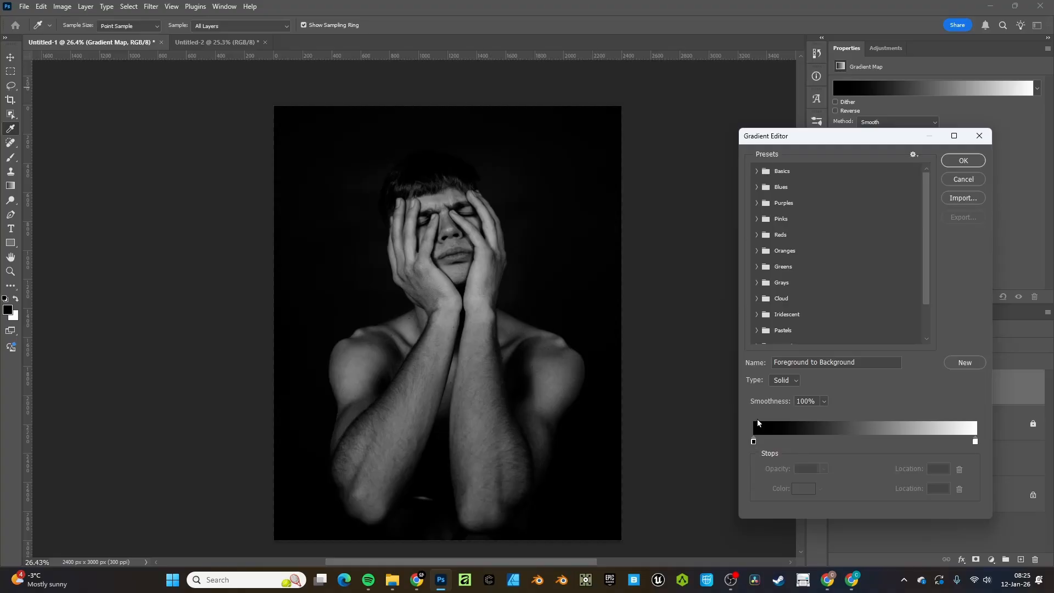
drag(810, 149, 688, 128)
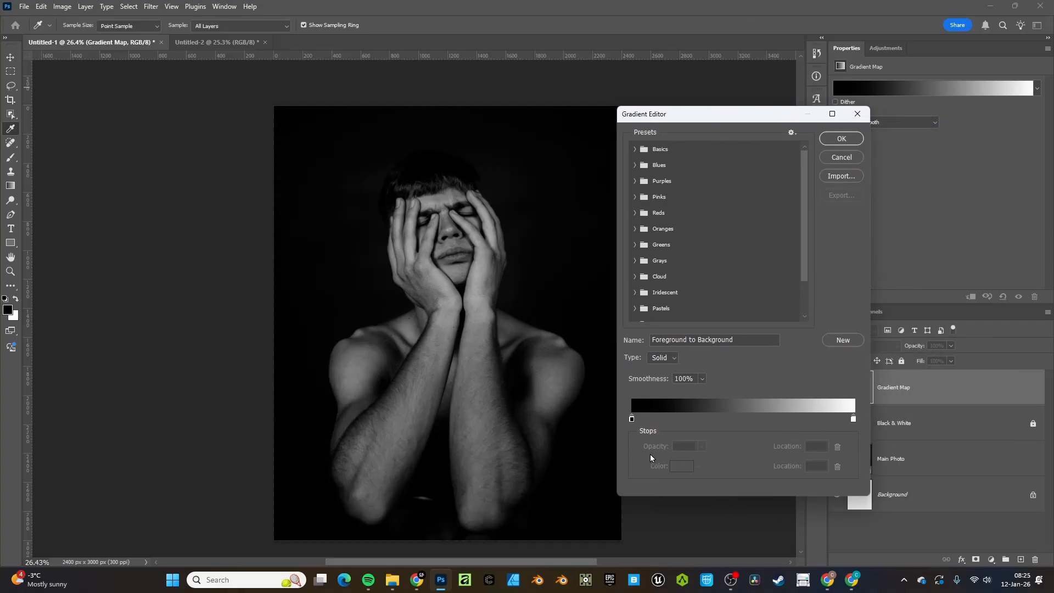
click(853, 420)
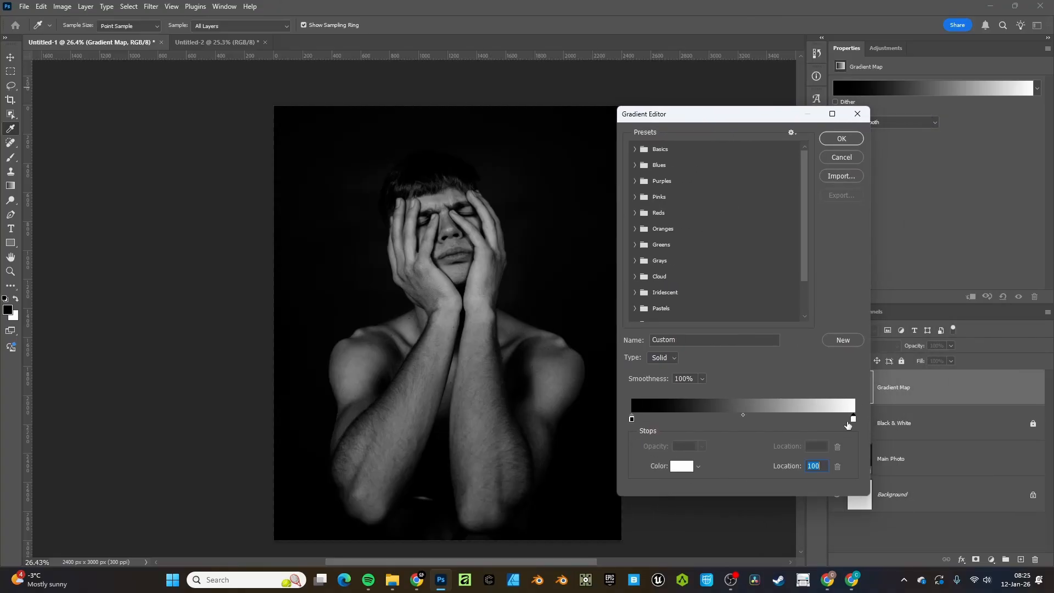
click(677, 468)
key(ctrl+v)
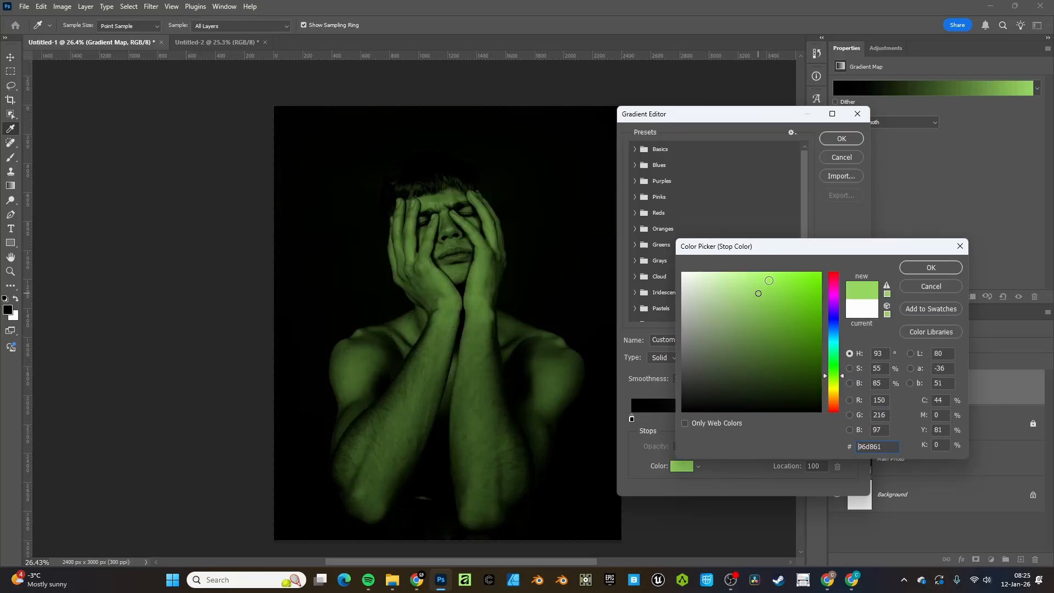
key(Return)
click(688, 419)
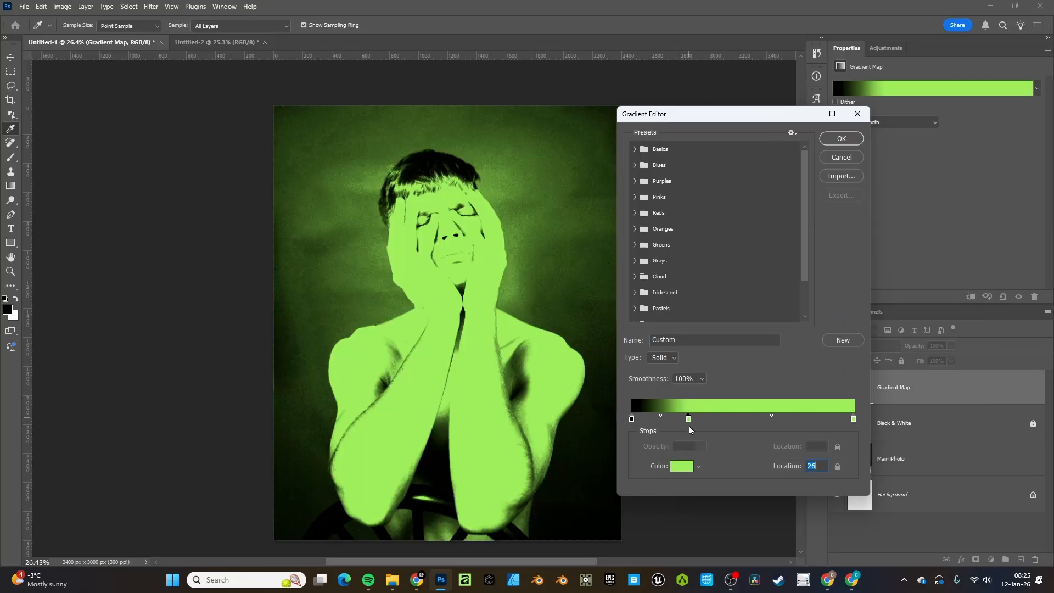
click(687, 467)
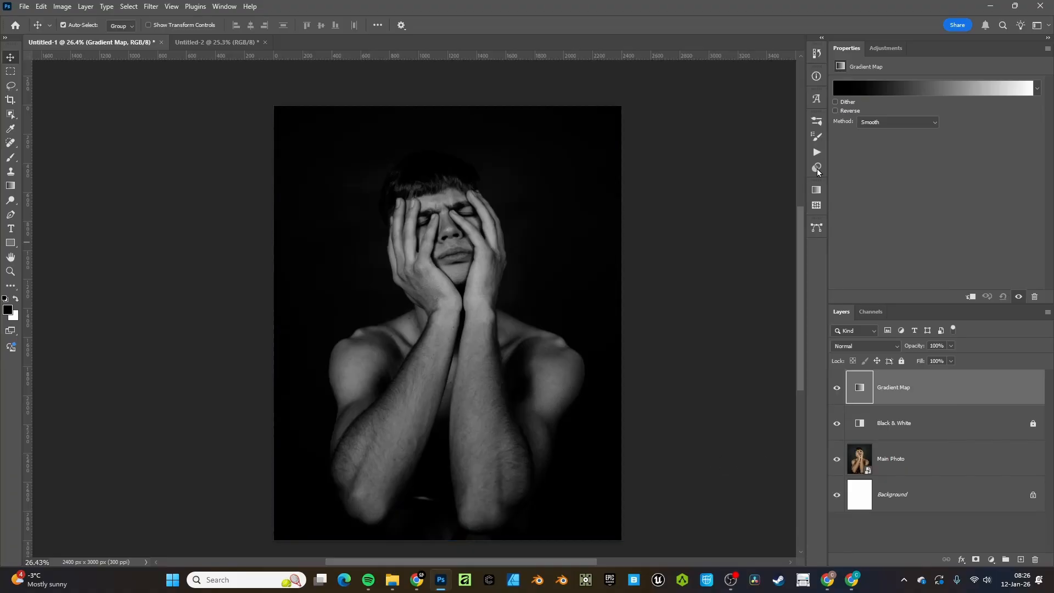
Copy the Gradient Fill 1 copy rainbow layer into the portrait document and narrow it
click(206, 39)
click(294, 391)
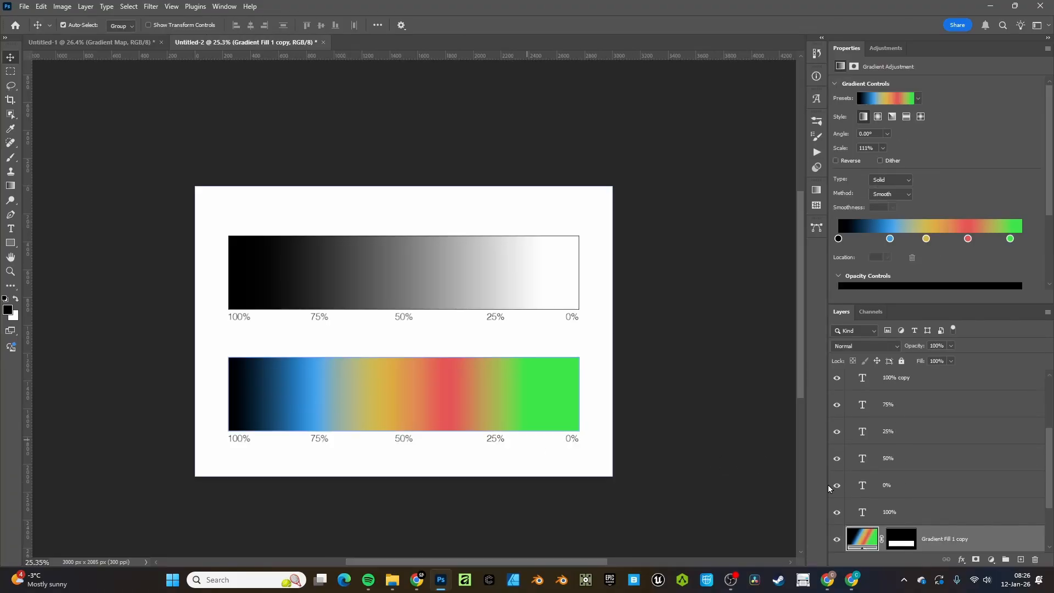
scroll(955, 495, down, 3)
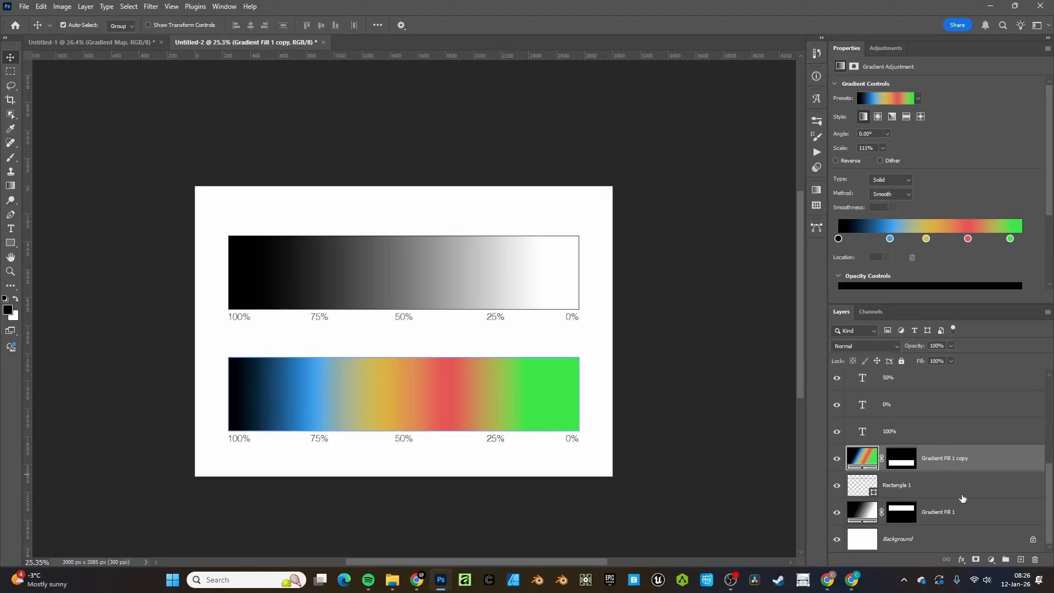
drag(440, 403, 494, 349)
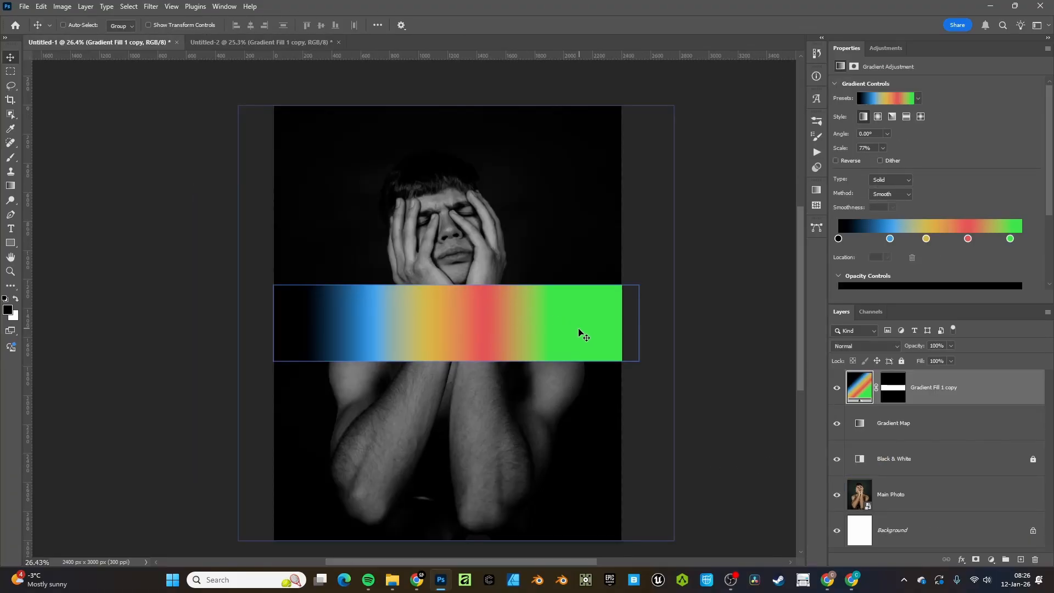
key(ctrl+t)
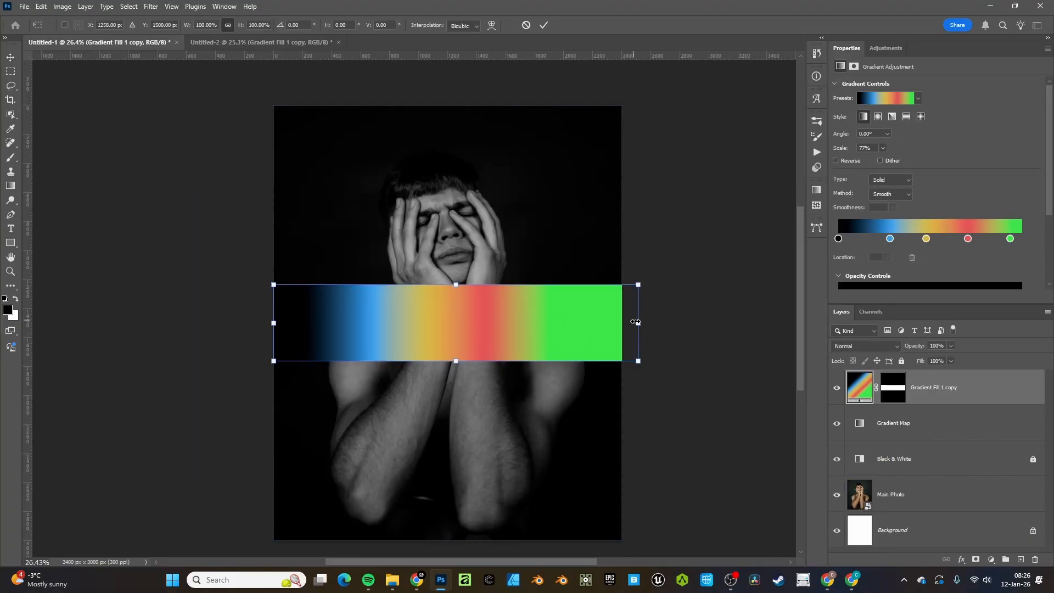
drag(635, 322, 424, 313)
Convert the gradient band to a smart object, shrink it over the forearms, and hide it
right_click(944, 389)
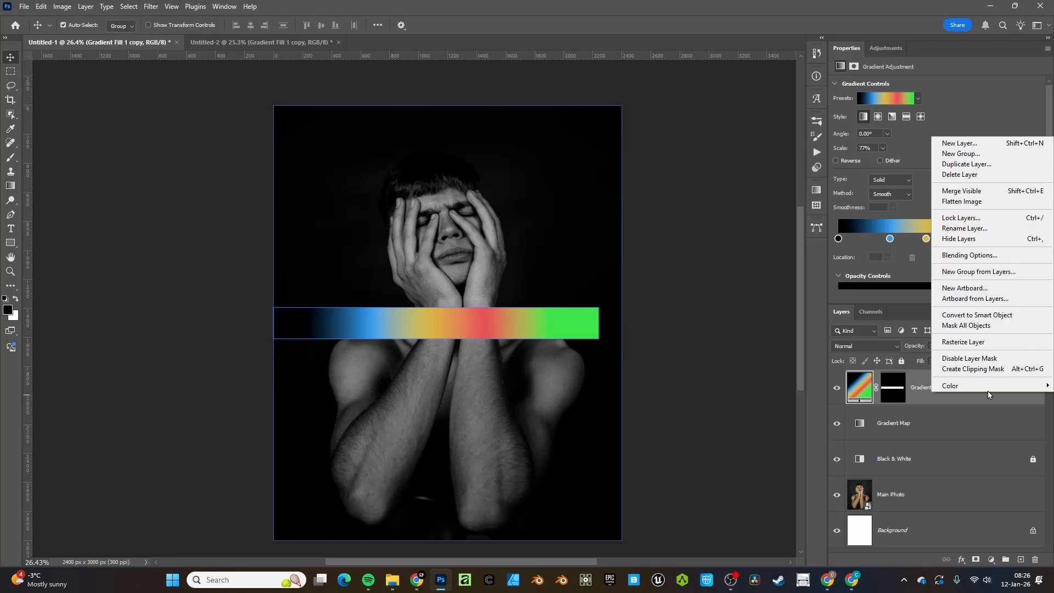
click(964, 317)
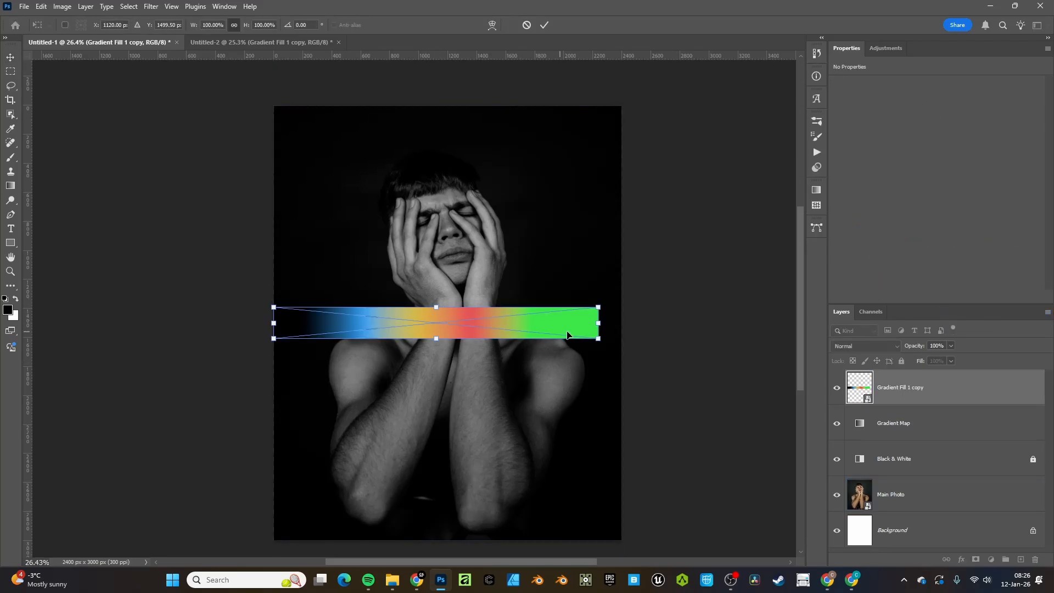
drag(594, 326, 486, 494)
key(Return)
click(836, 387)
click(894, 423)
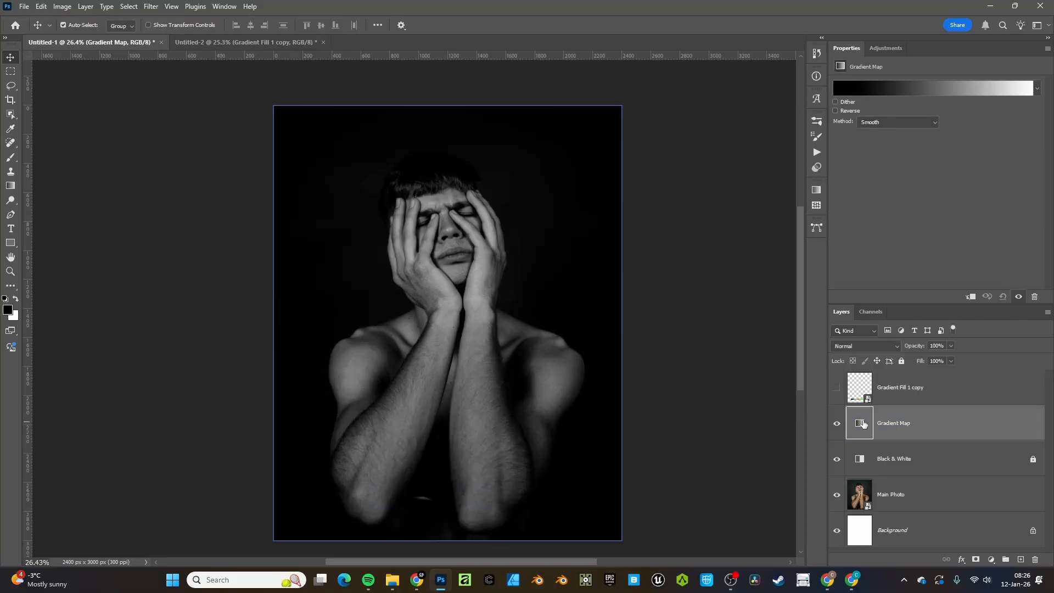
Keep the gradient's left end stop black after trying other colours
click(903, 86)
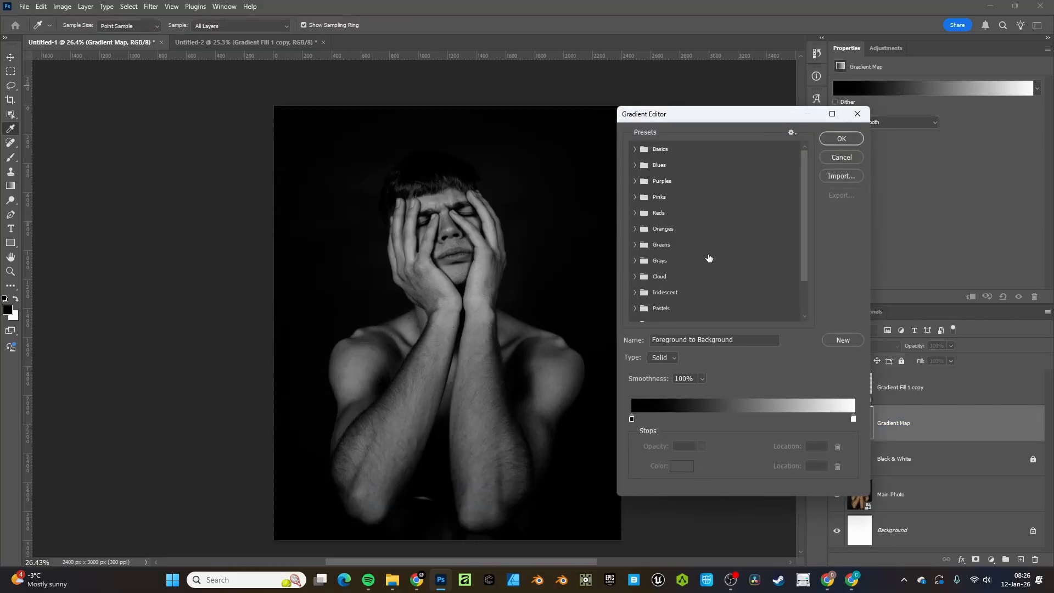
click(631, 419)
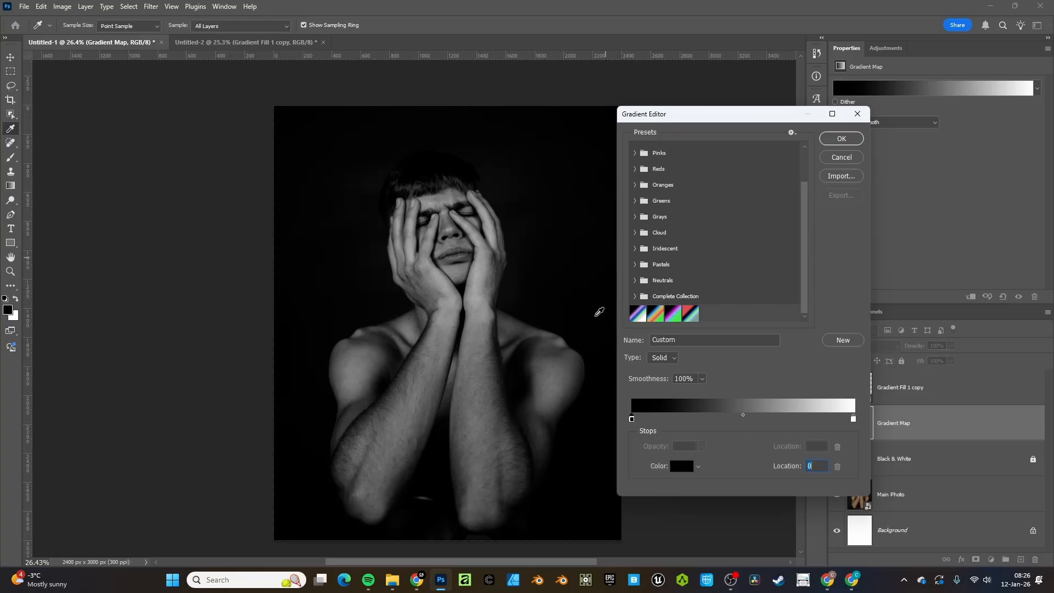
click(680, 470)
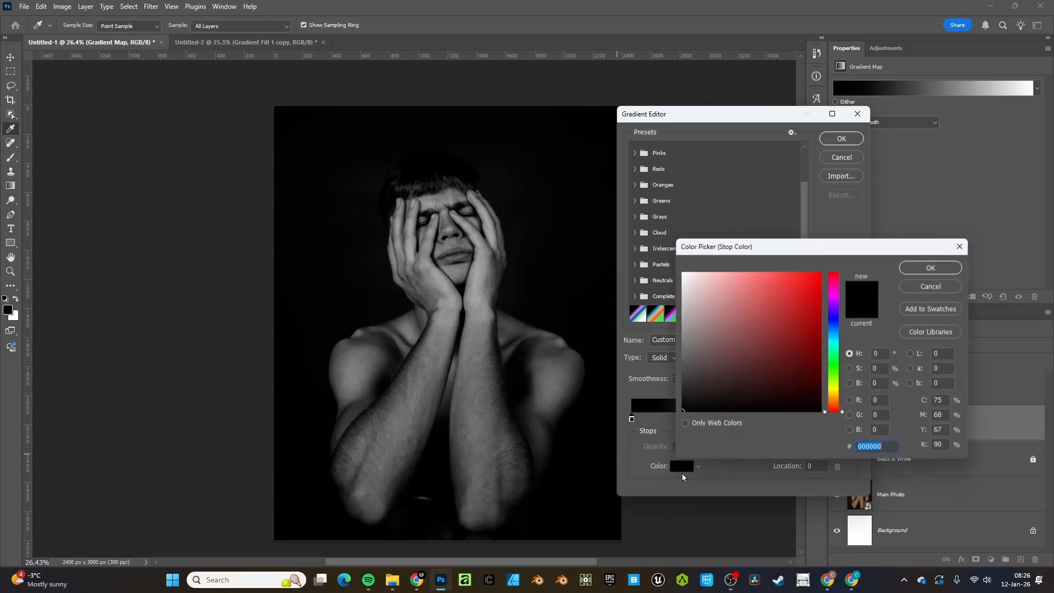
click(748, 278)
drag(729, 315, 614, 240)
drag(759, 306, 651, 457)
key(Return)
Keep the right end stop white at location 100
click(852, 419)
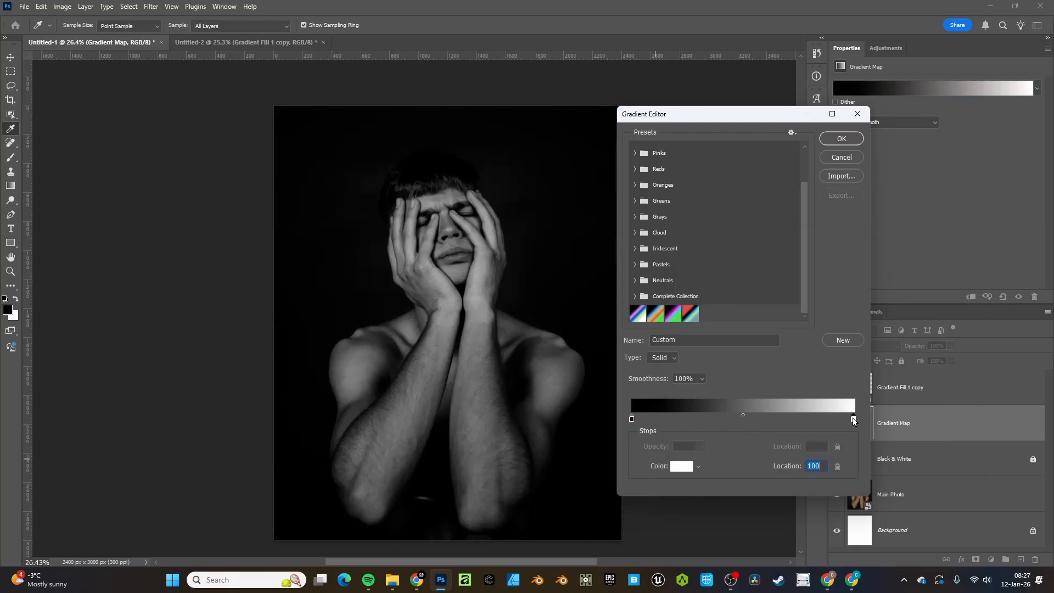
drag(852, 419, 861, 419)
click(687, 465)
drag(784, 329, 662, 268)
click(930, 268)
Add a dark red 612222 stop at 50% in the gradient
click(741, 419)
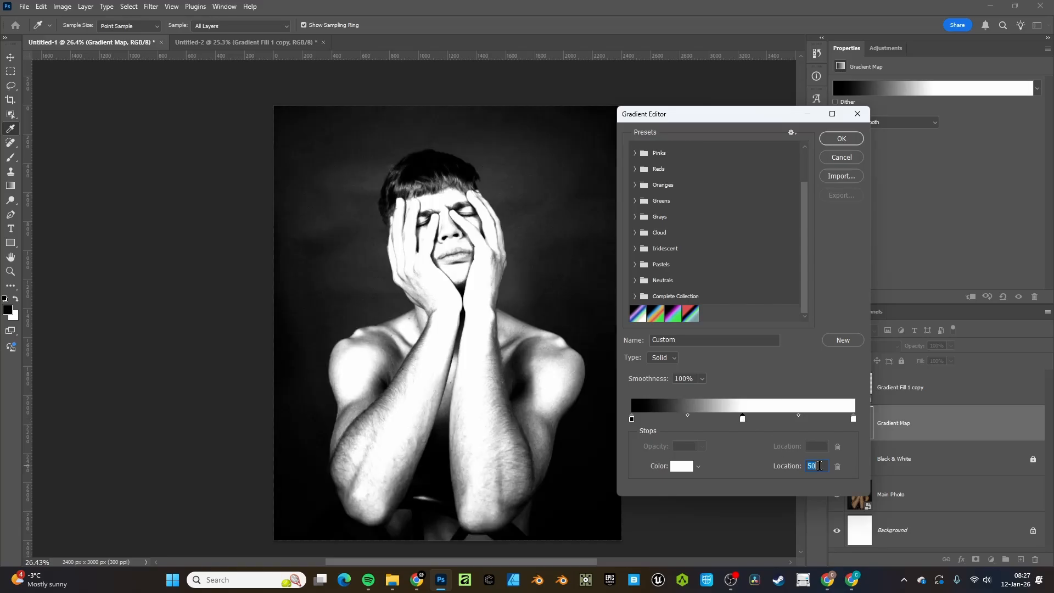
click(681, 466)
drag(797, 296, 793, 357)
click(910, 268)
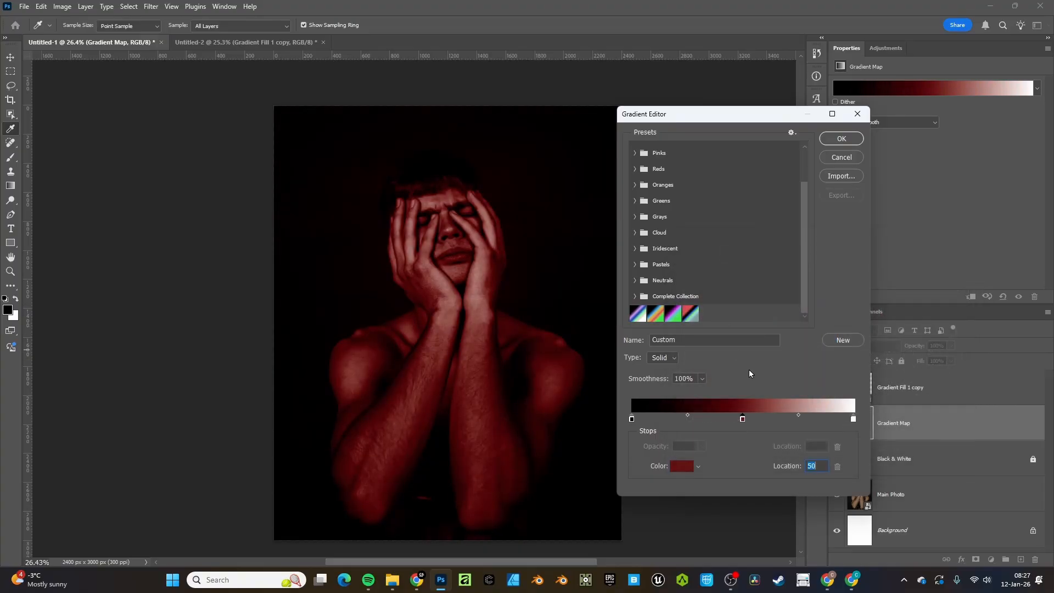
Save the gradient as a new Custom preset, then choose to delete it
click(840, 340)
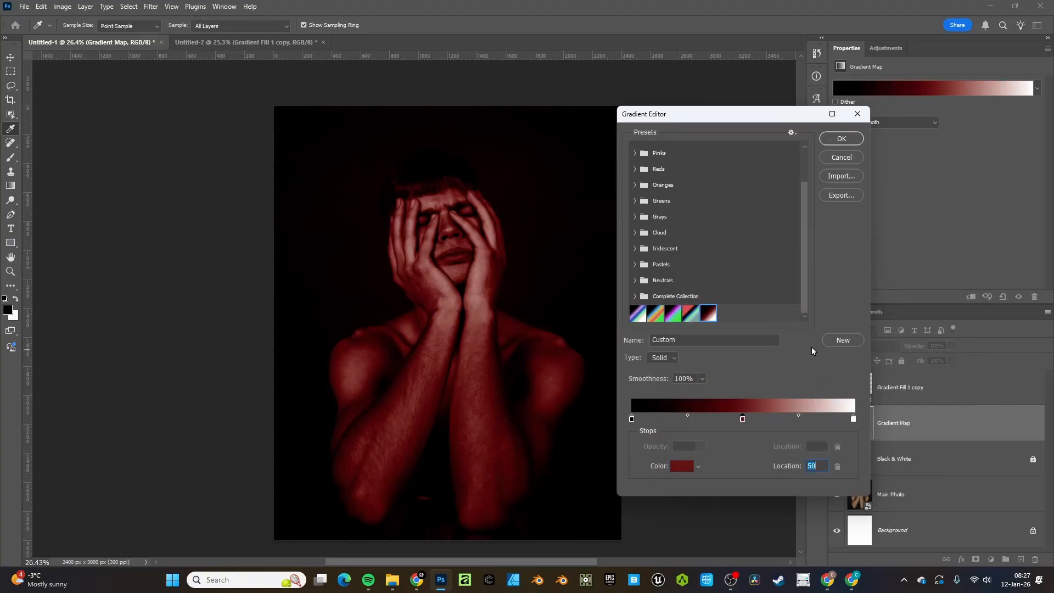
right_click(709, 314)
click(733, 357)
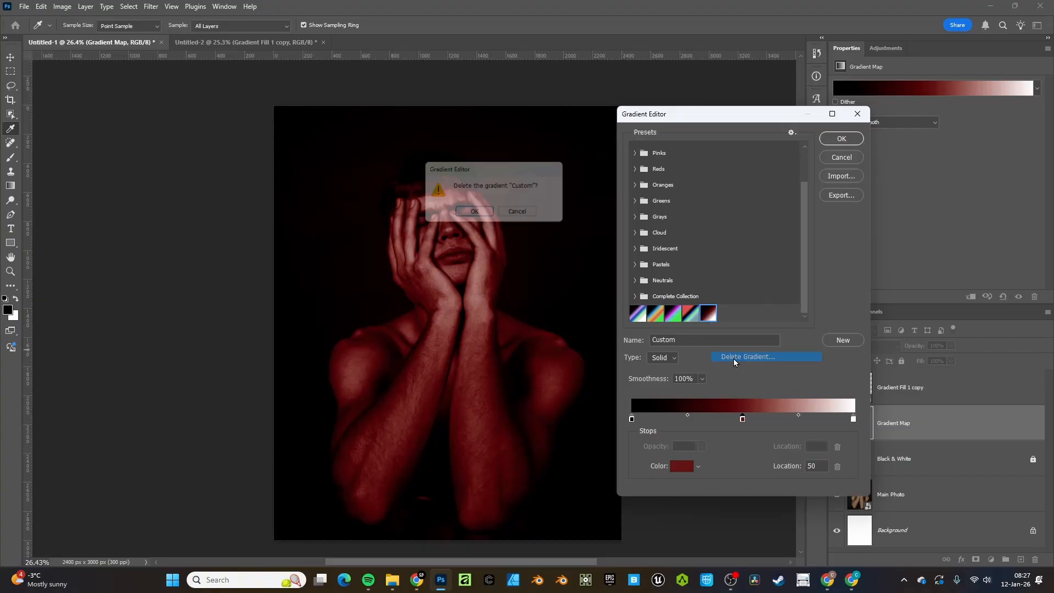
Confirm the Custom preset deletion and try the Pinks presets, including Pink_01
click(471, 215)
scroll(675, 224, up, 2)
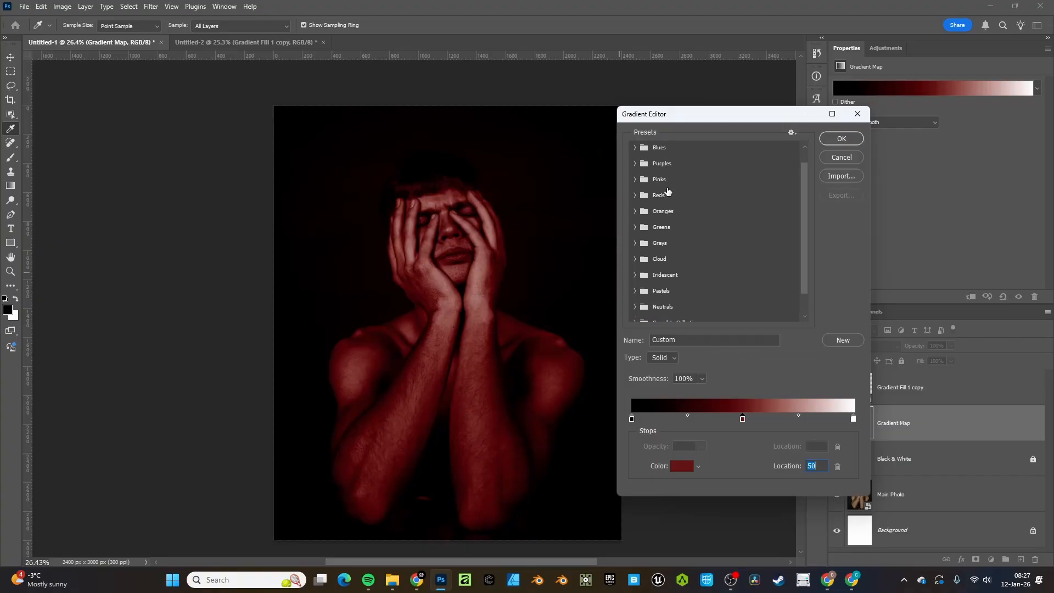
click(635, 188)
click(771, 222)
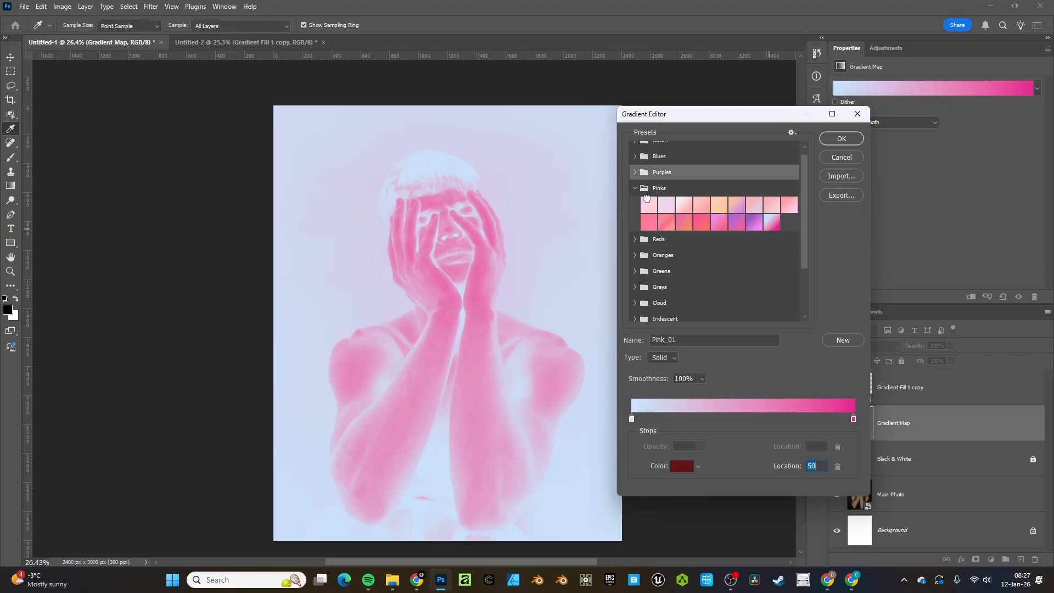
click(645, 204)
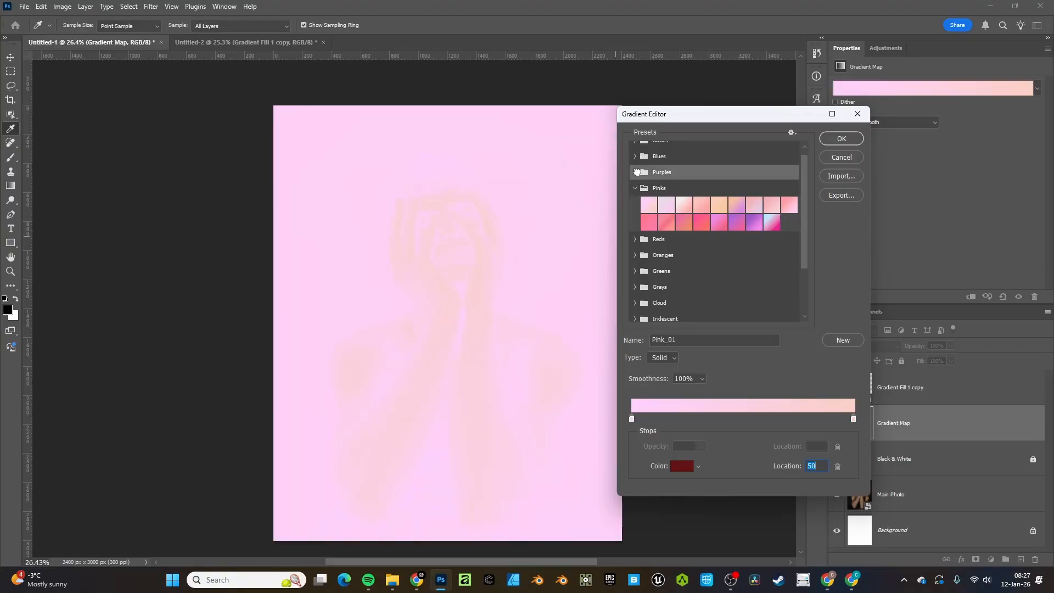
Try several Purples presets, settling on Purple_09
click(636, 171)
click(683, 226)
click(705, 227)
click(699, 192)
click(737, 192)
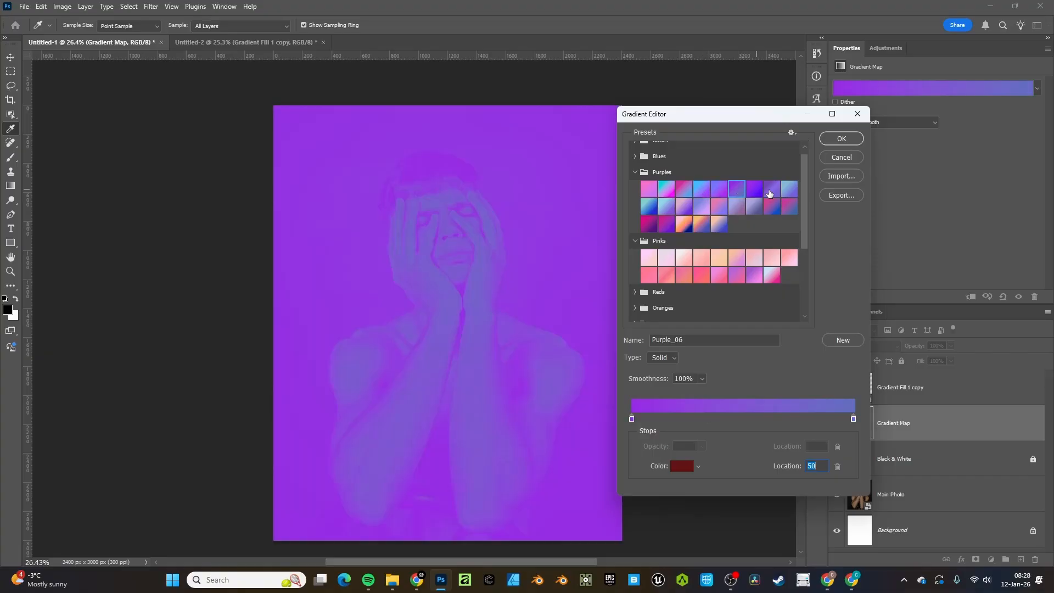
click(787, 190)
click(632, 174)
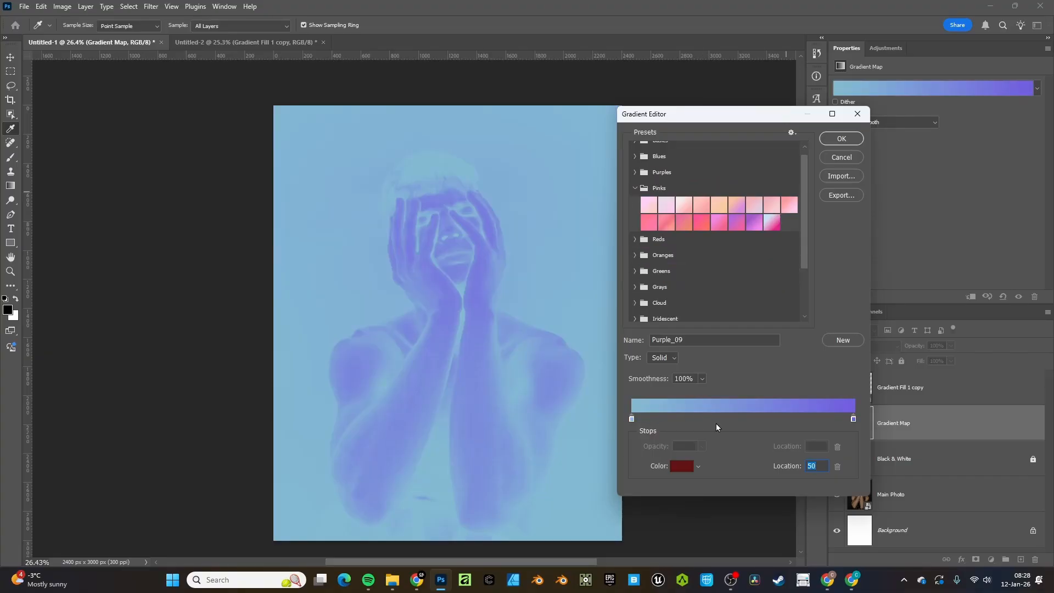
Add a bright red #f24040 stop at 62% and move the purple end stop to 88%
click(747, 419)
click(677, 466)
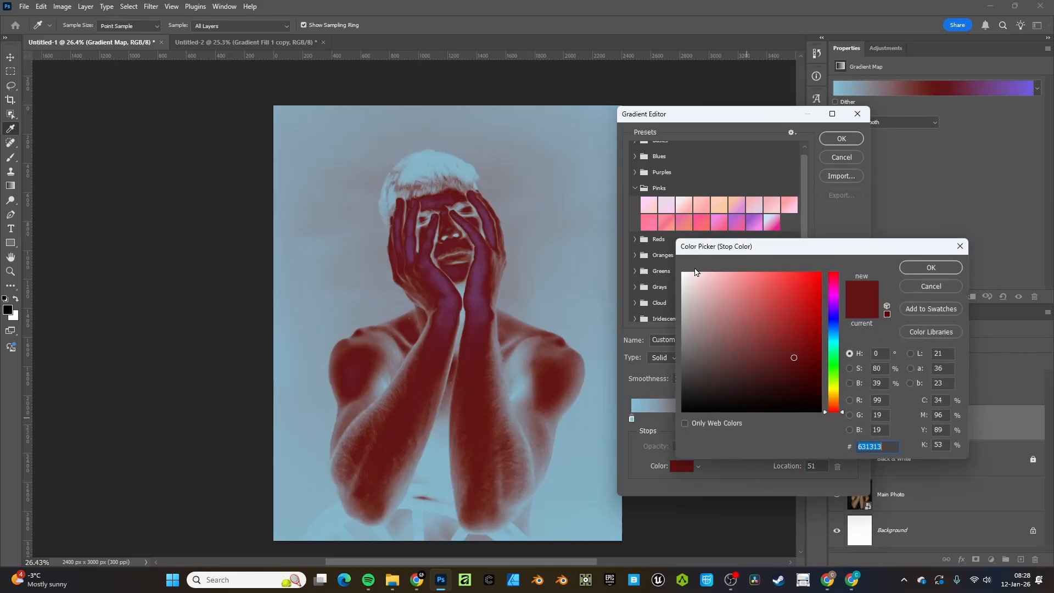
click(785, 279)
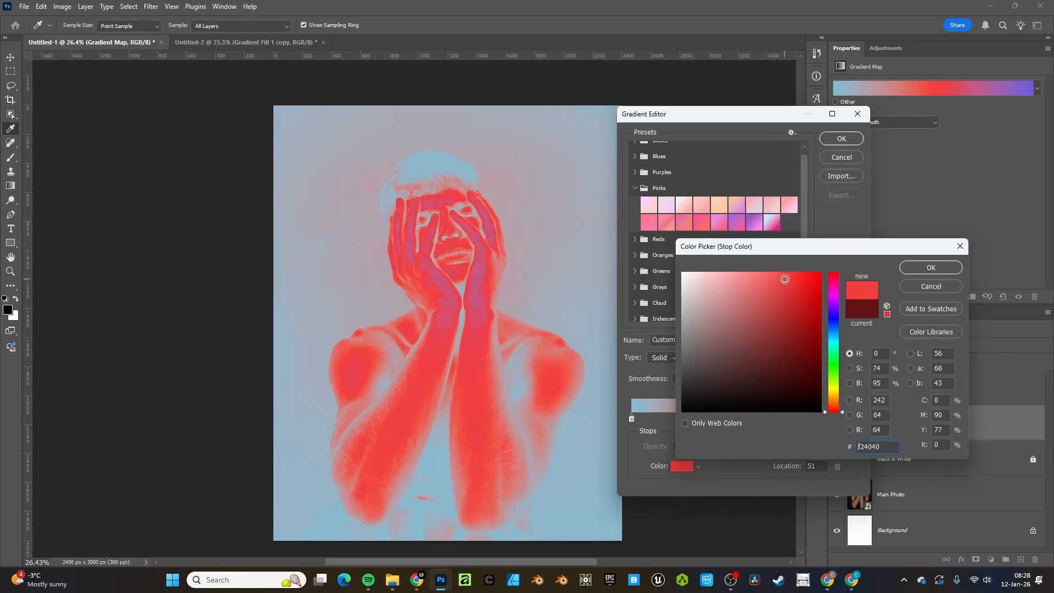
click(909, 269)
drag(744, 421, 747, 424)
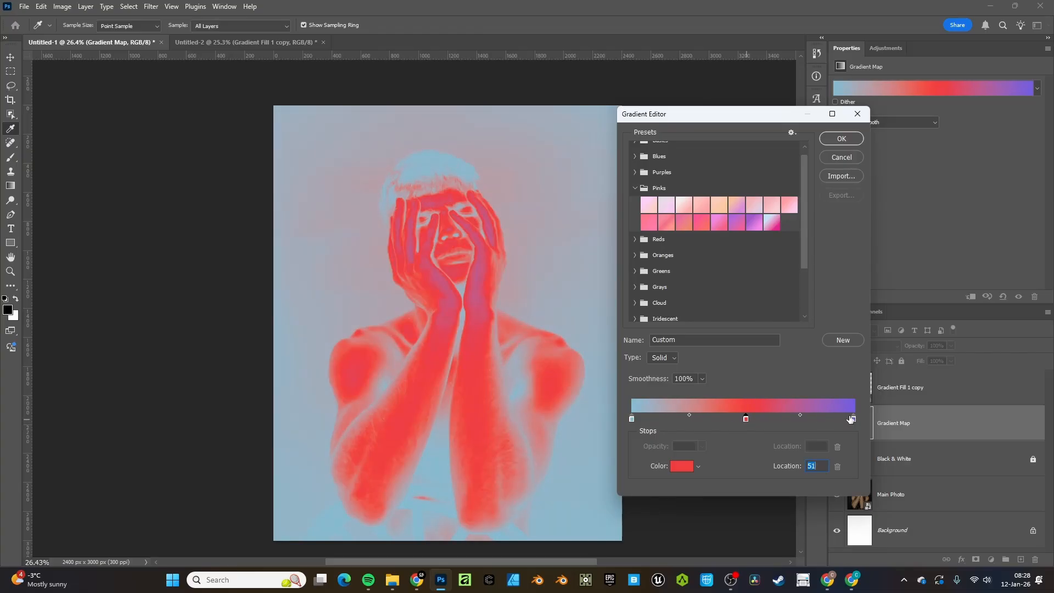
drag(853, 421, 828, 422)
mouse_move(745, 420)
mouse_down()
mouse_move(771, 424)
mouse_move(752, 420)
mouse_up()
Add a white colour stop at 23%
click(682, 419)
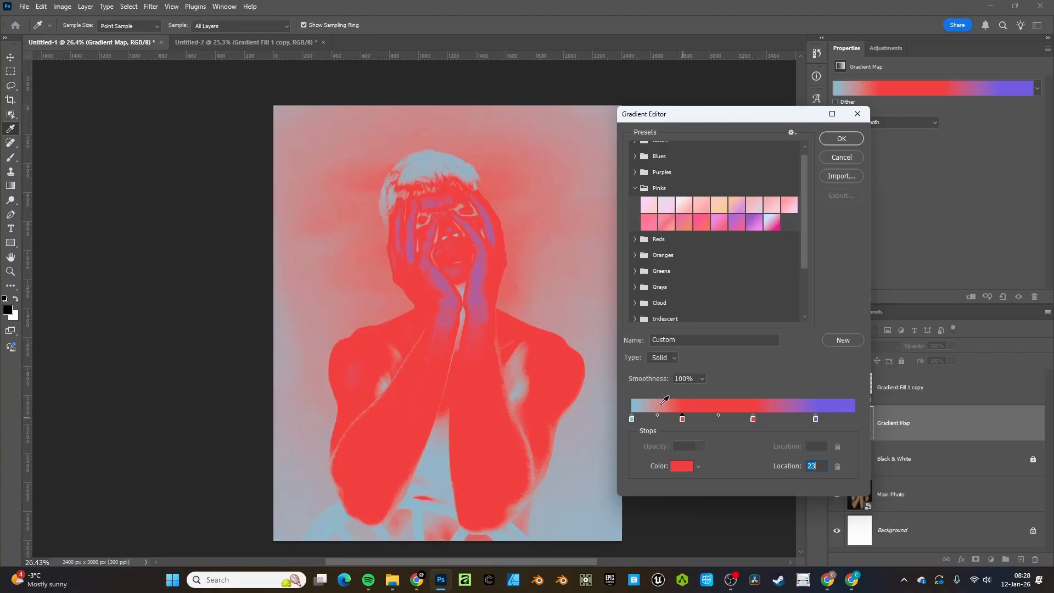
click(676, 465)
drag(700, 302, 661, 223)
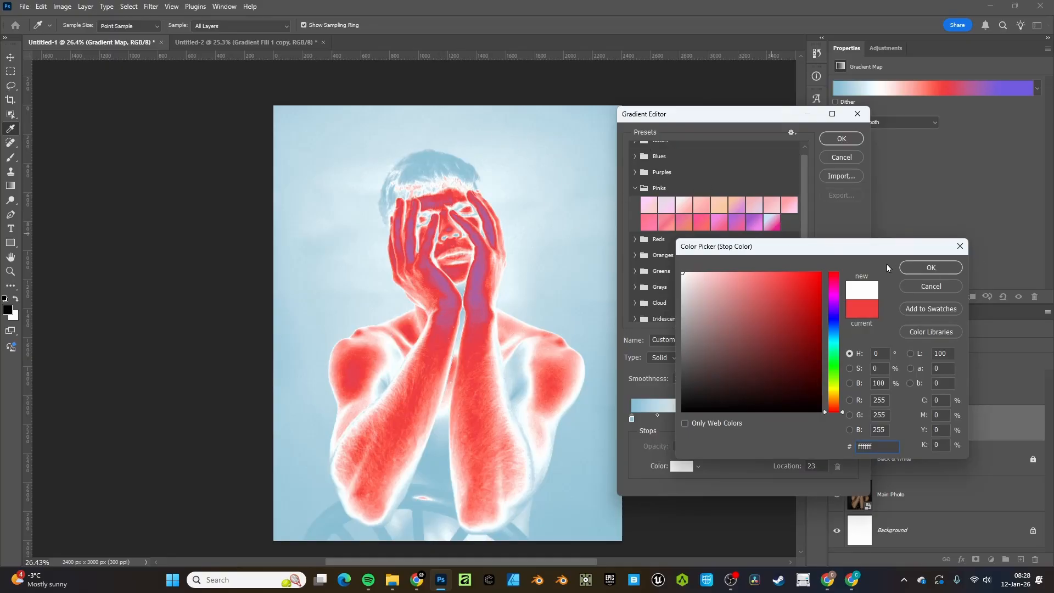
Confirm the white stop colour and save the current gradient as a new preset
click(929, 267)
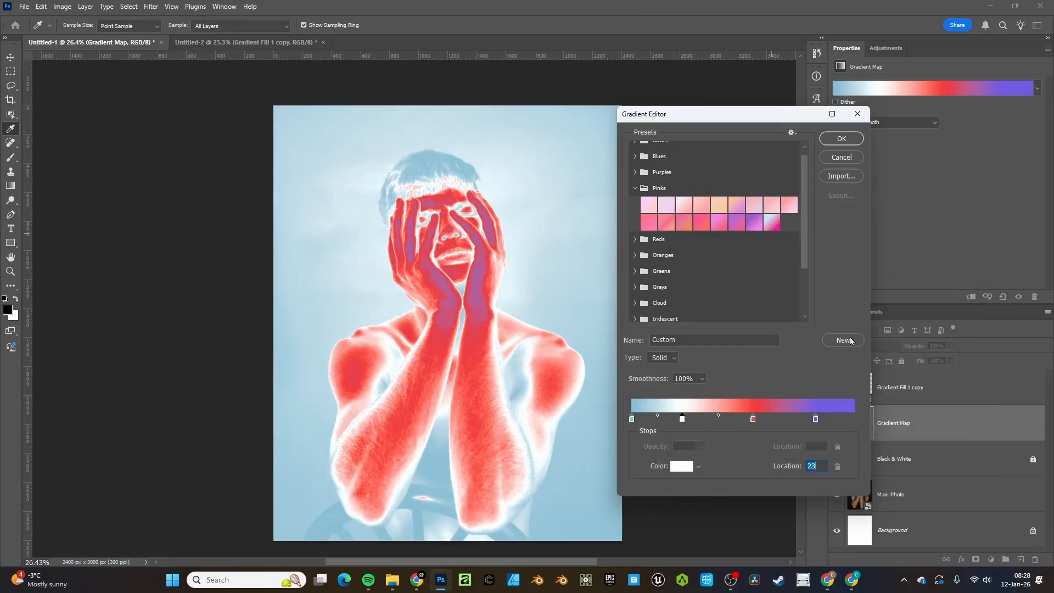
scroll(747, 175, down, 3)
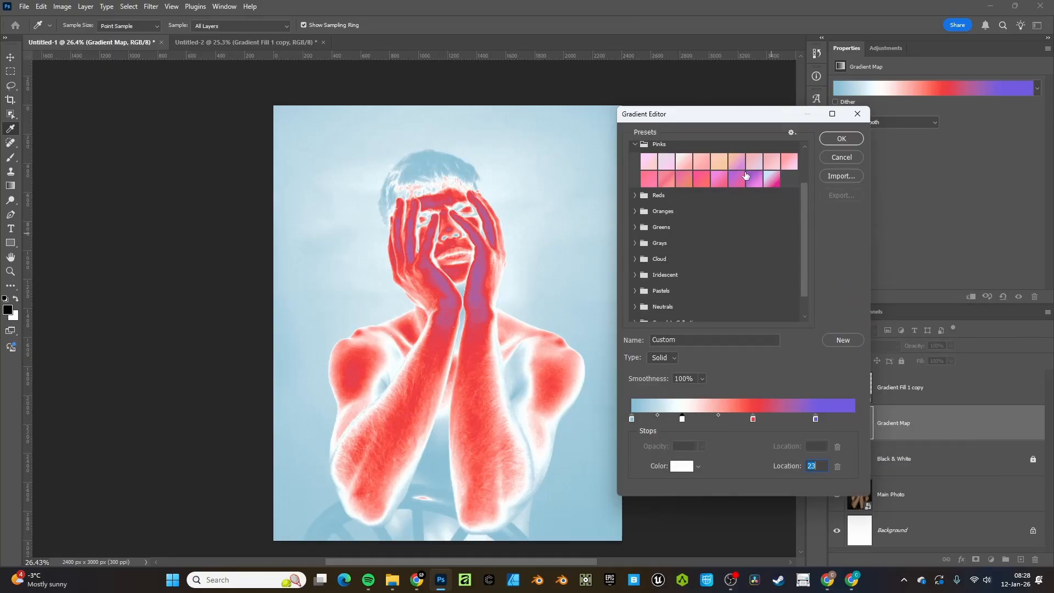
click(833, 341)
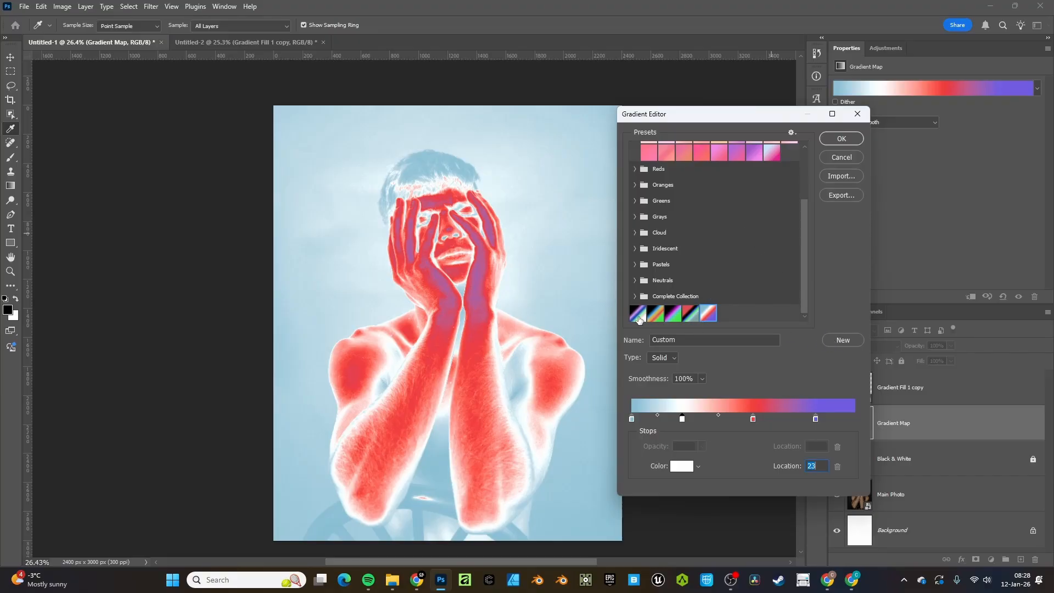
Try the saved custom presets, ending on the red-black-blue-green gradient
click(637, 314)
scroll(454, 259, right, 3)
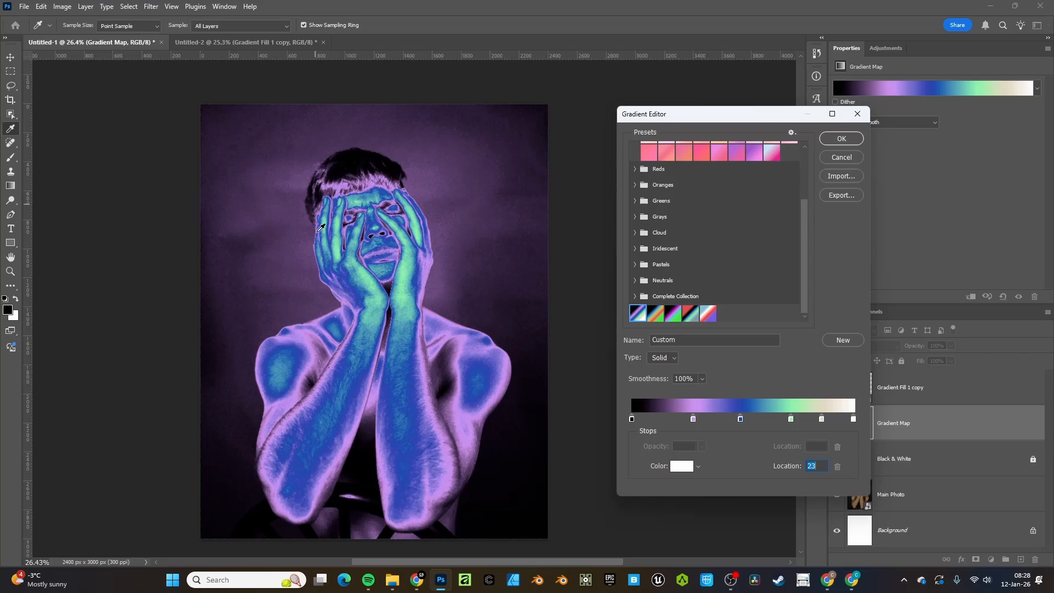
click(670, 316)
click(687, 316)
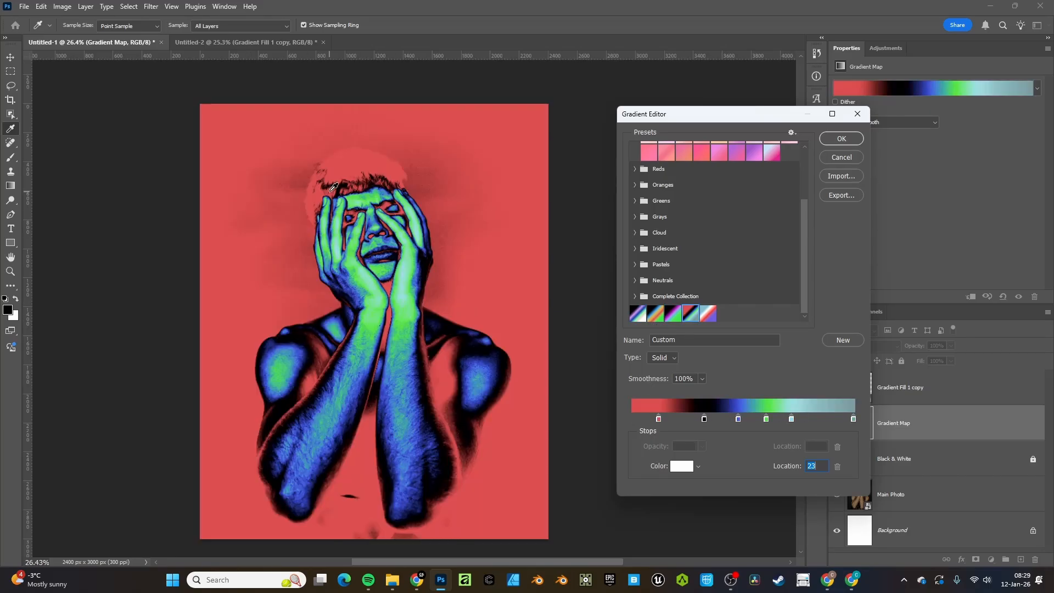
click(847, 138)
click(835, 111)
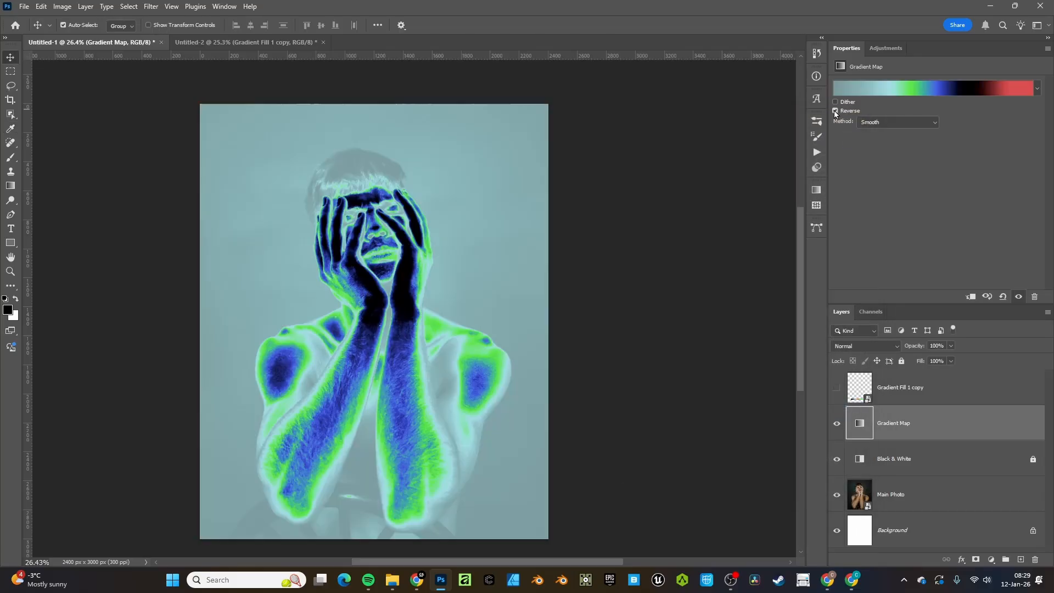
click(856, 87)
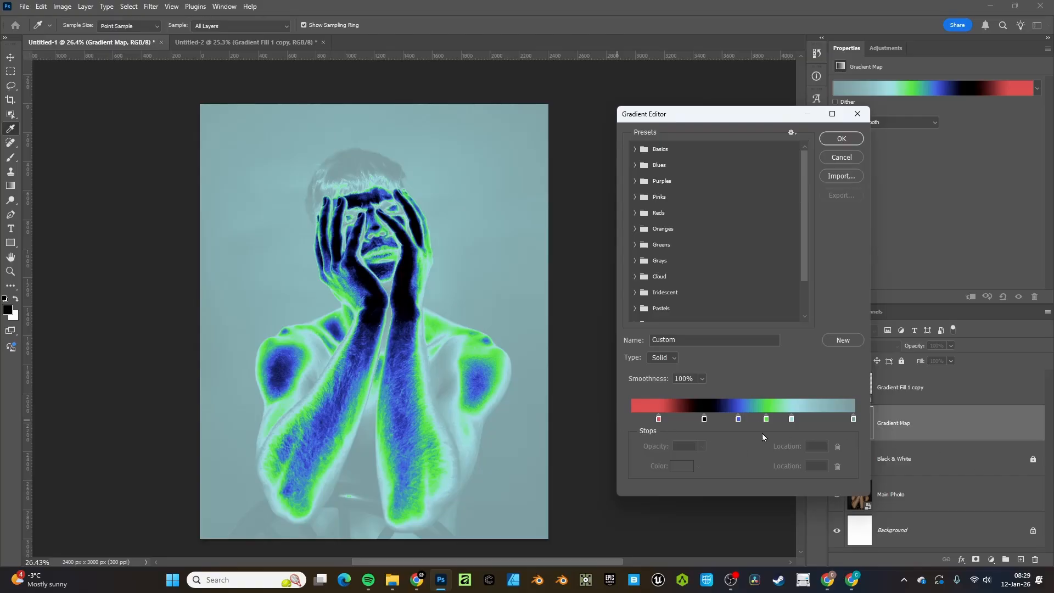
drag(791, 419, 732, 419)
drag(658, 419, 705, 423)
click(849, 158)
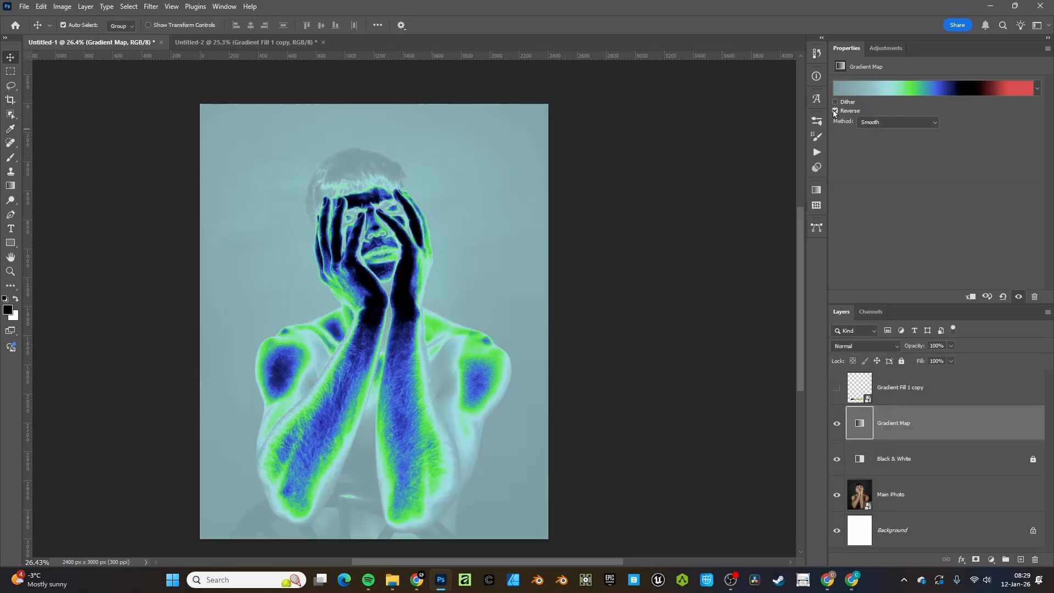
click(835, 113)
click(858, 90)
In Complete Collection > Mixed Colors, try presets _016, _023, _022, _025, _031 and _032
scroll(681, 267, down, 2)
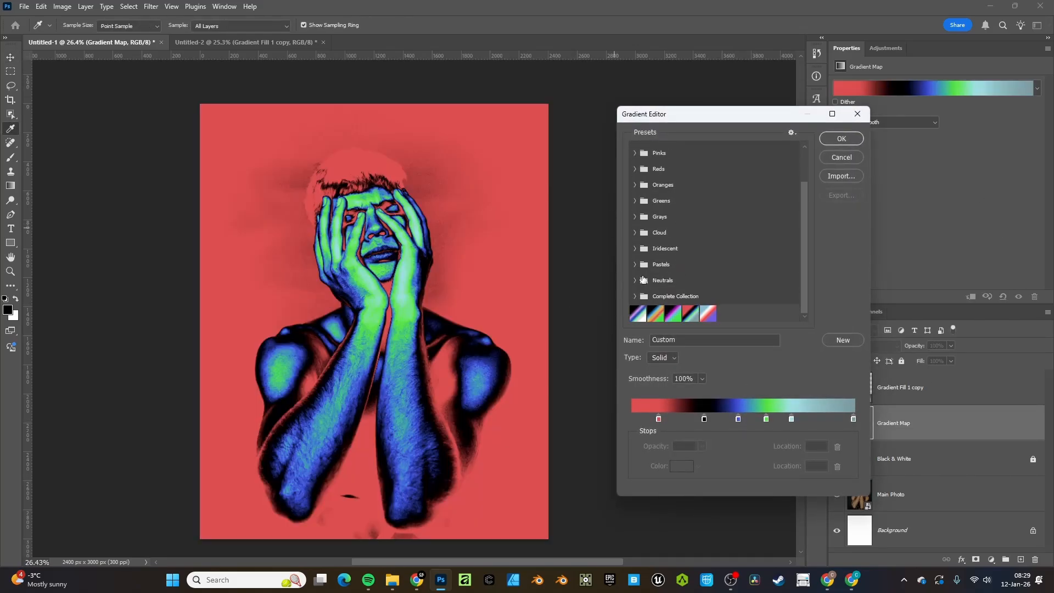
click(638, 296)
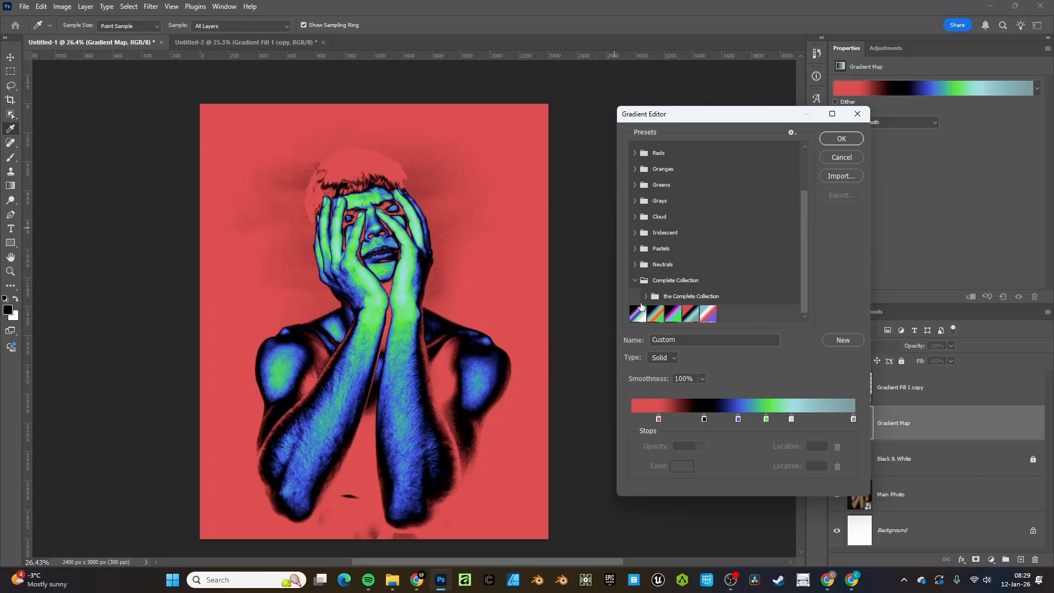
scroll(668, 284, down, 3)
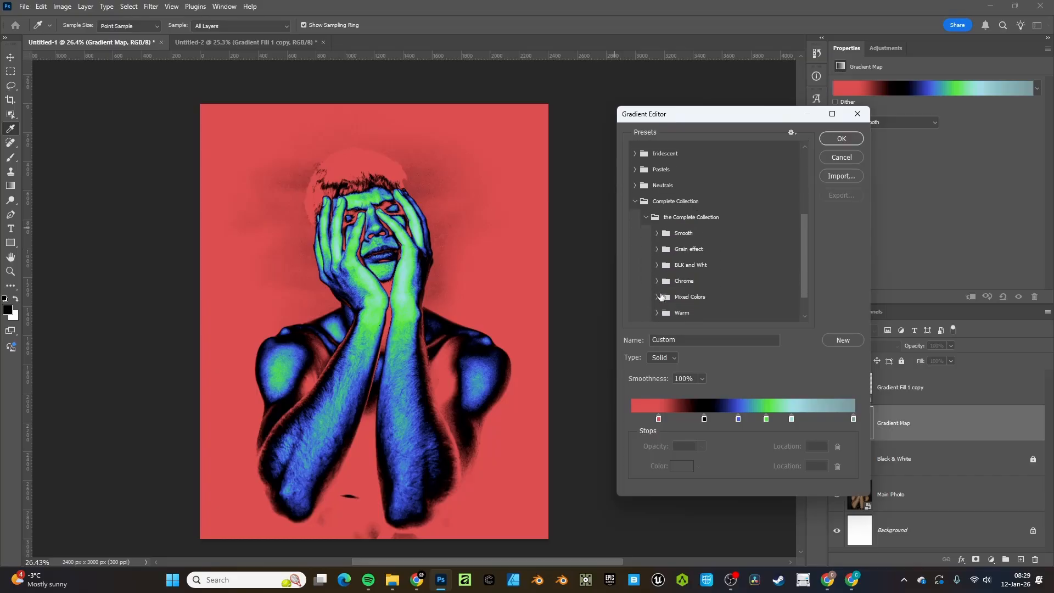
click(657, 296)
scroll(661, 285, down, 2)
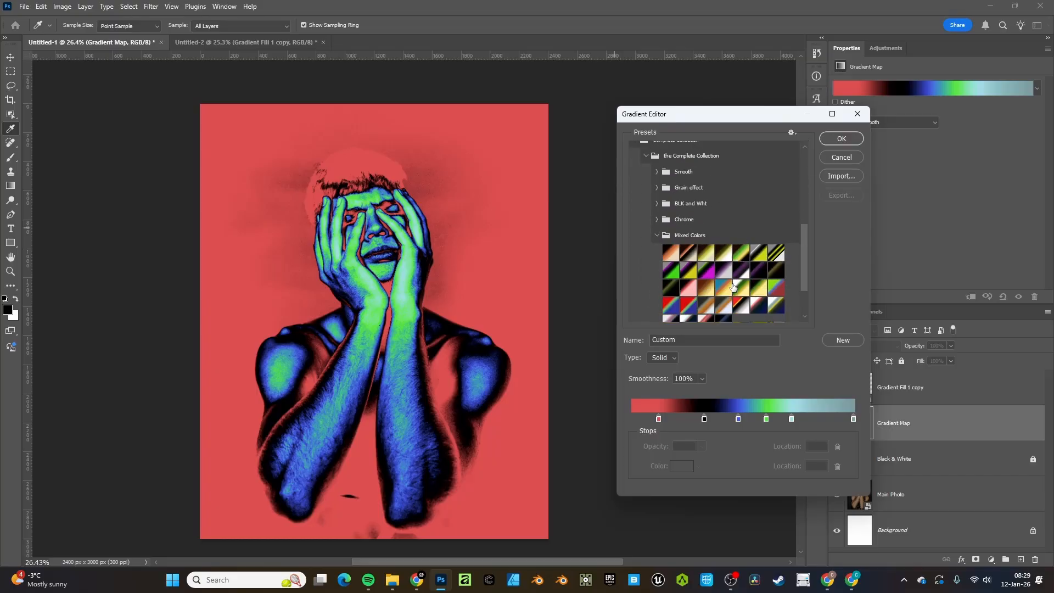
click(687, 287)
click(687, 305)
click(667, 304)
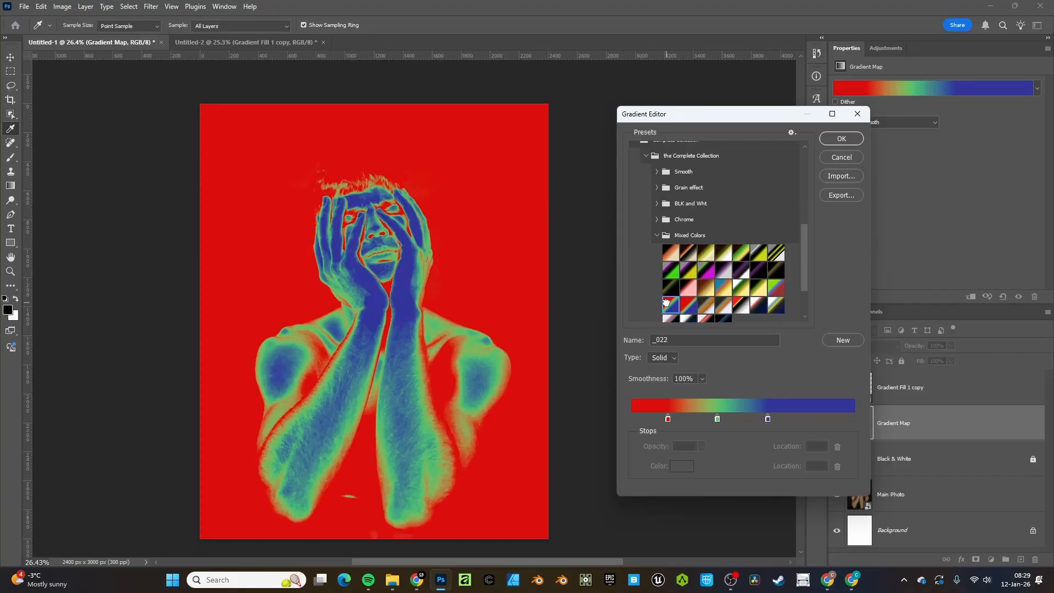
click(724, 303)
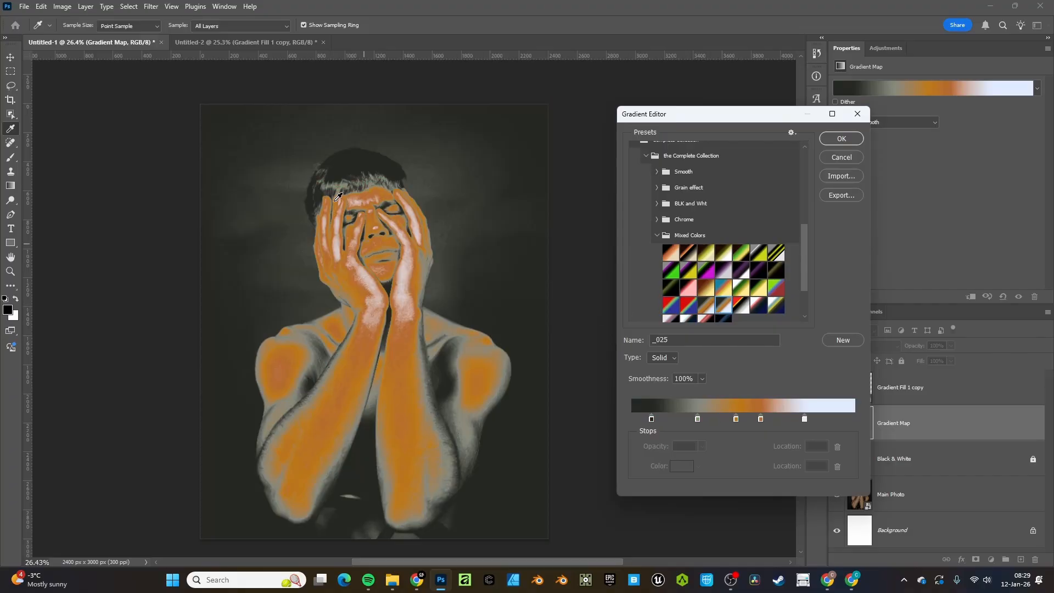
scroll(710, 315, down, 1)
click(706, 301)
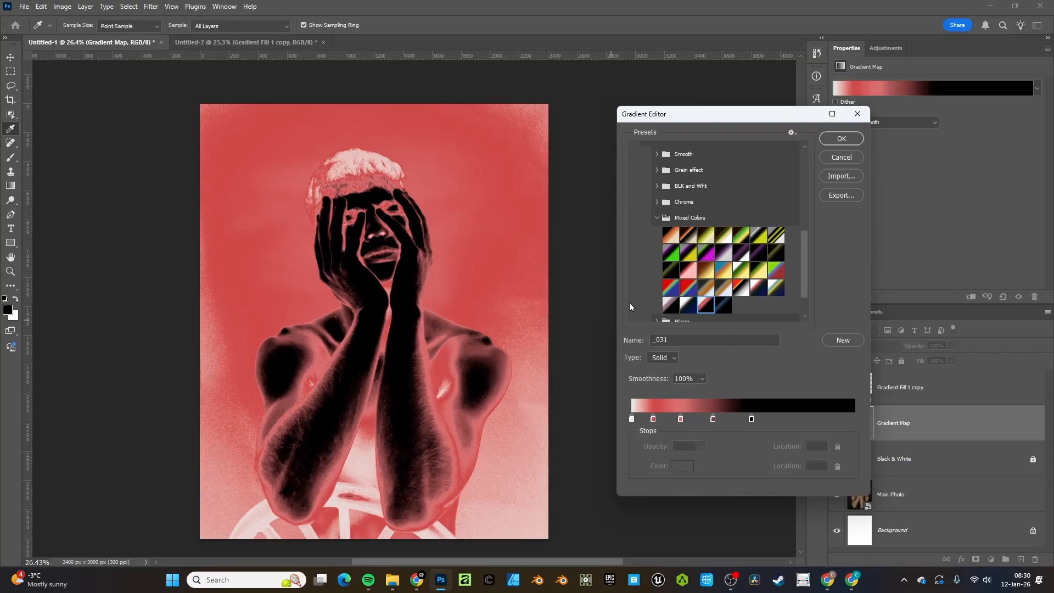
click(723, 303)
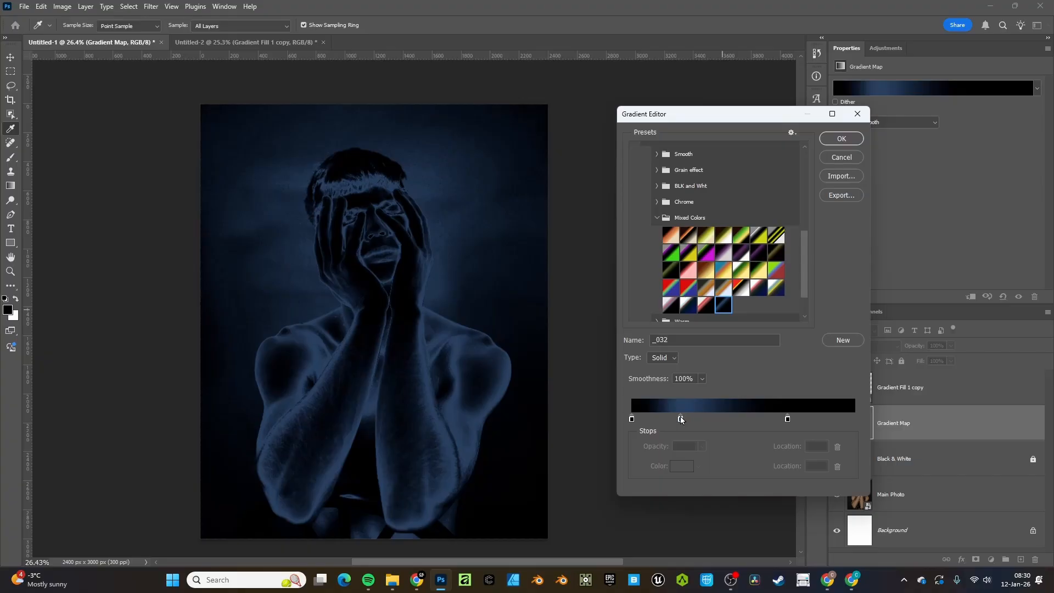
On the _032 gradient, add a colour stop at location 24 and change its colour
click(680, 419)
click(718, 419)
drag(680, 418, 684, 421)
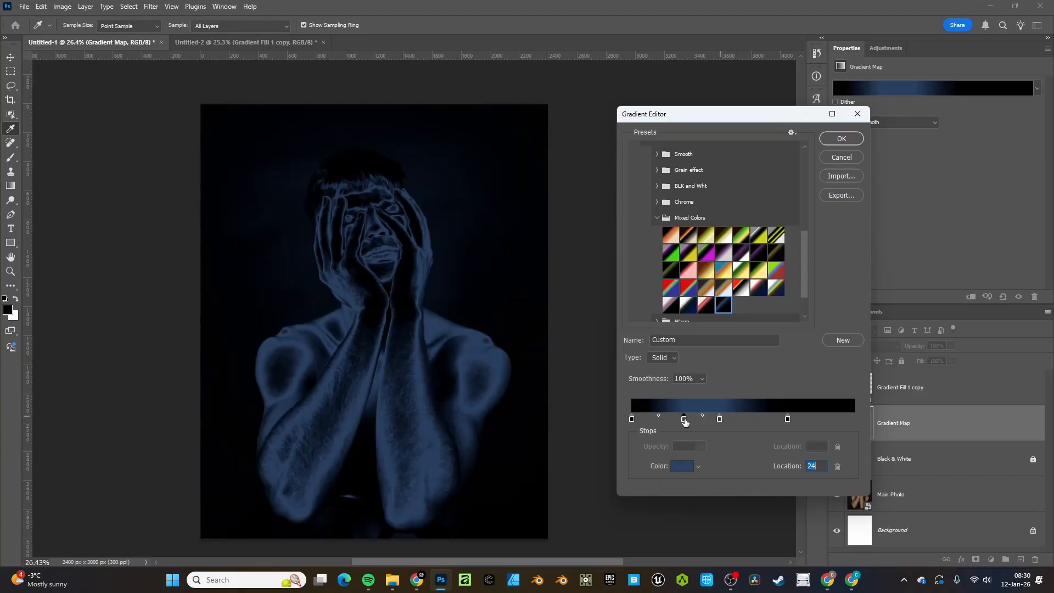
click(681, 465)
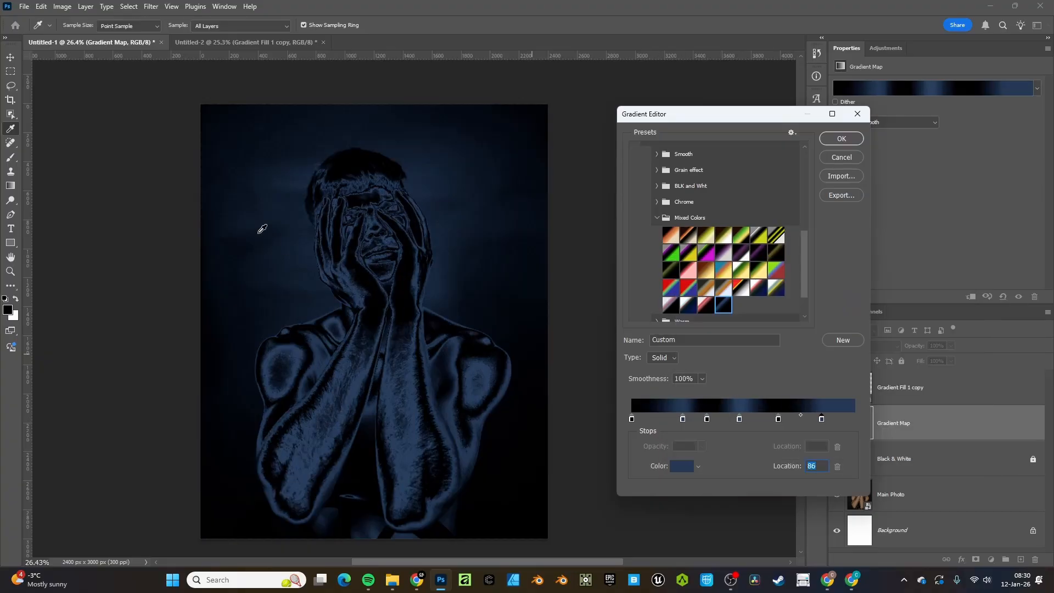
Try several Warm presets, including _009 and _010, settling on the red-black-blue _029
scroll(708, 256, down, 1)
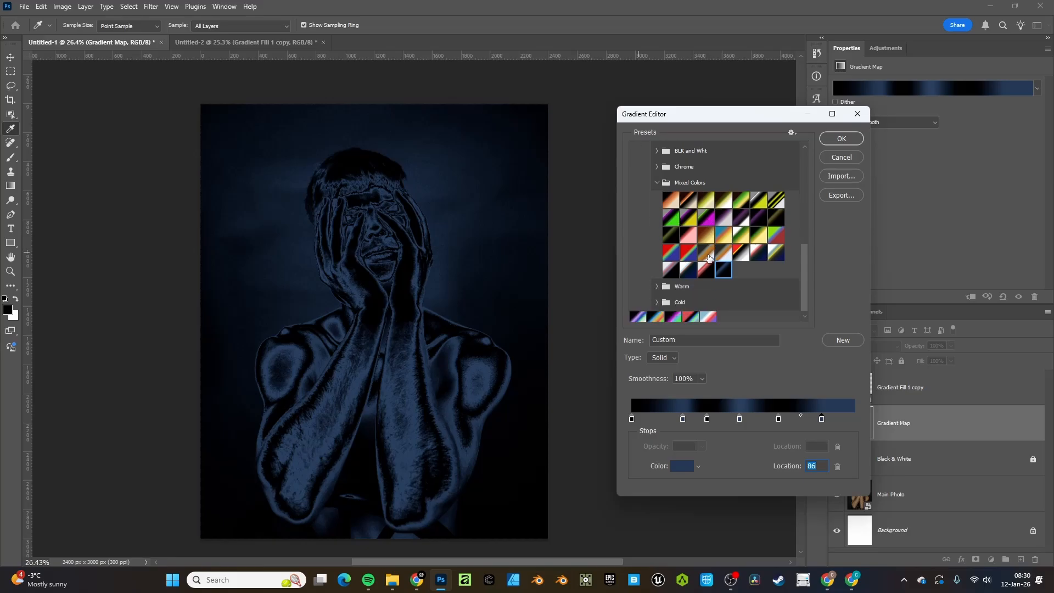
click(655, 282)
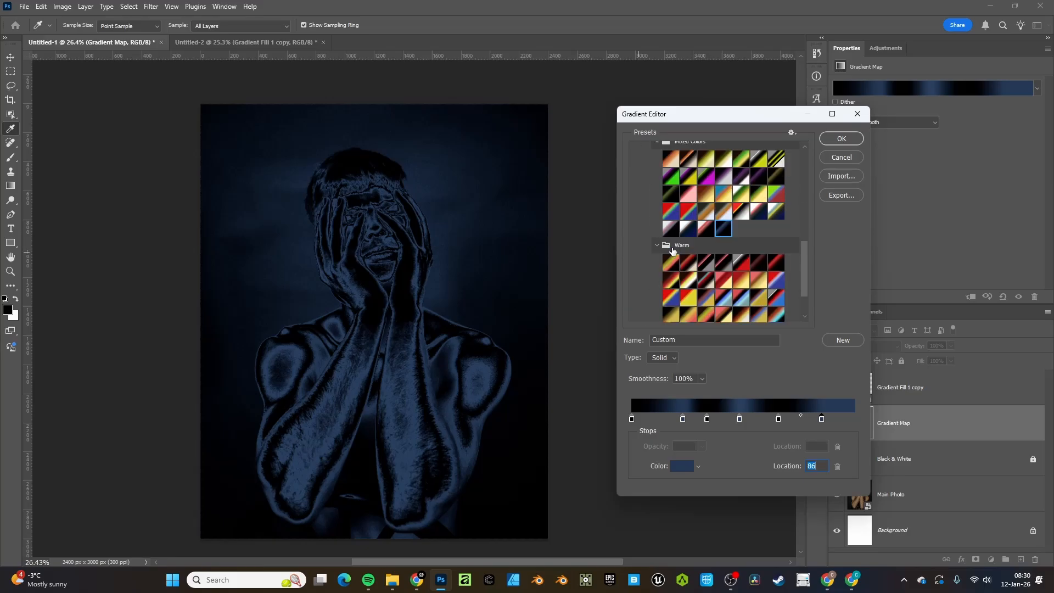
click(674, 292)
click(671, 280)
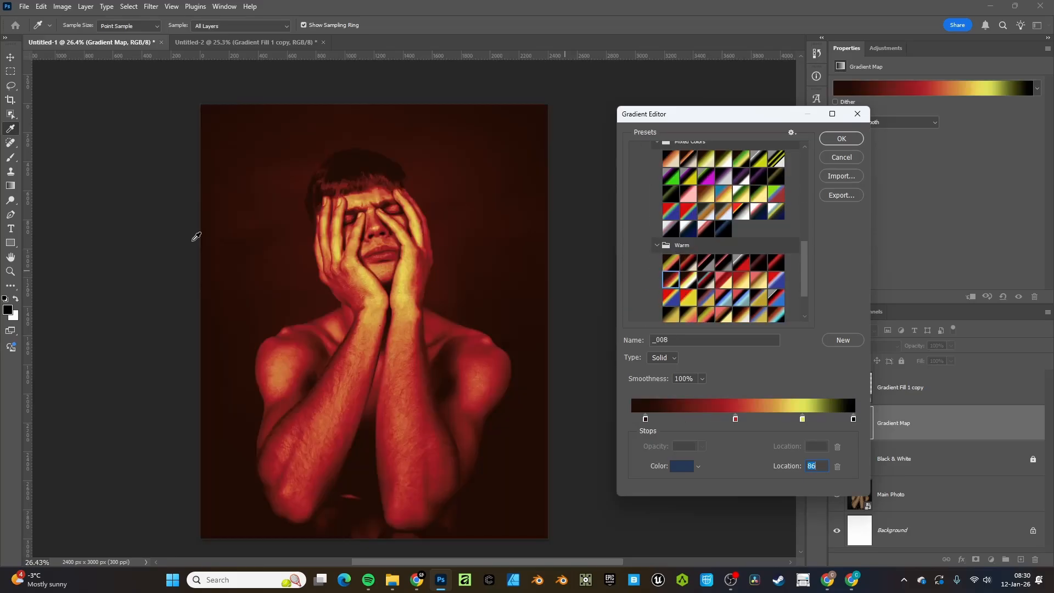
click(709, 286)
click(688, 280)
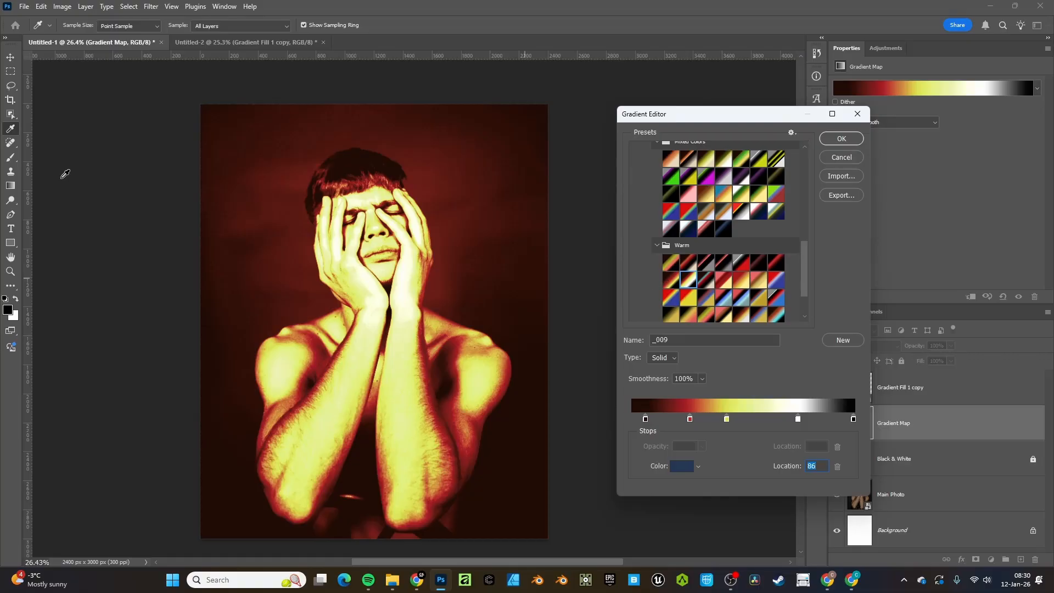
click(708, 278)
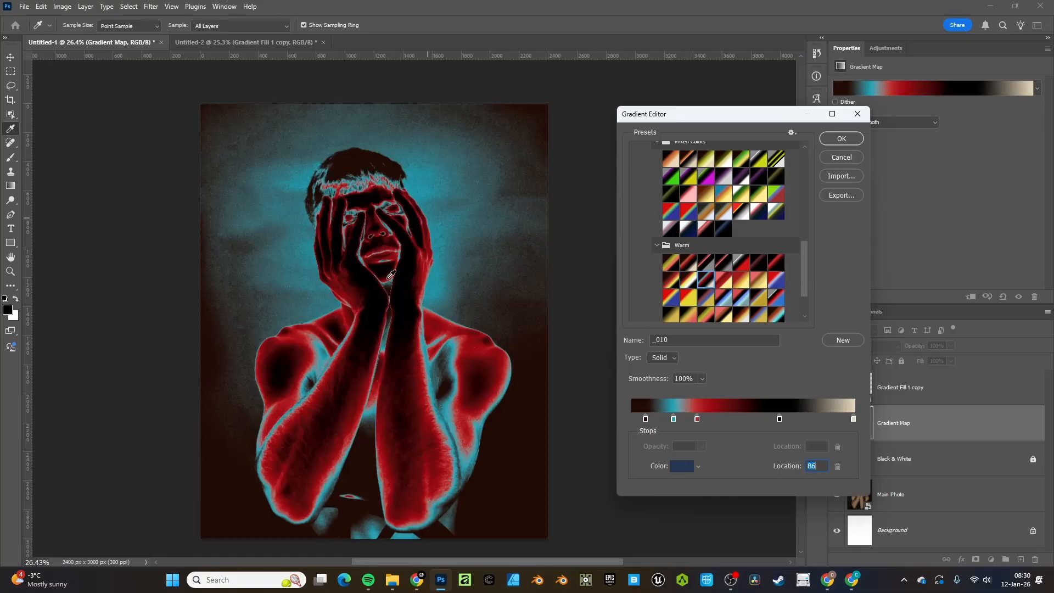
scroll(699, 277, down, 2)
click(670, 279)
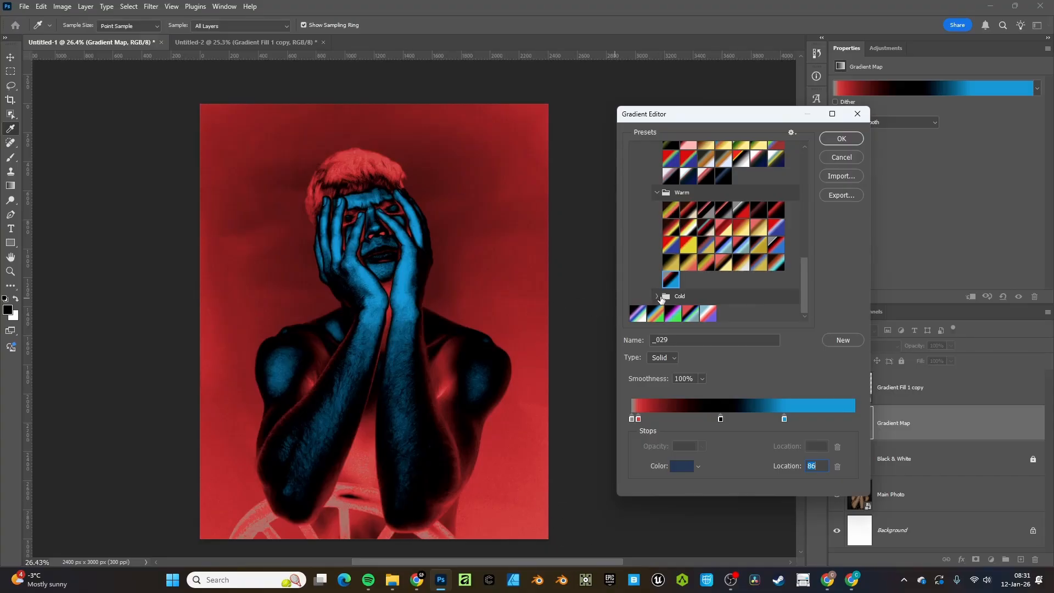
Expand the Cold presets and save the current gradient as a new preset
click(658, 297)
scroll(701, 253, down, 3)
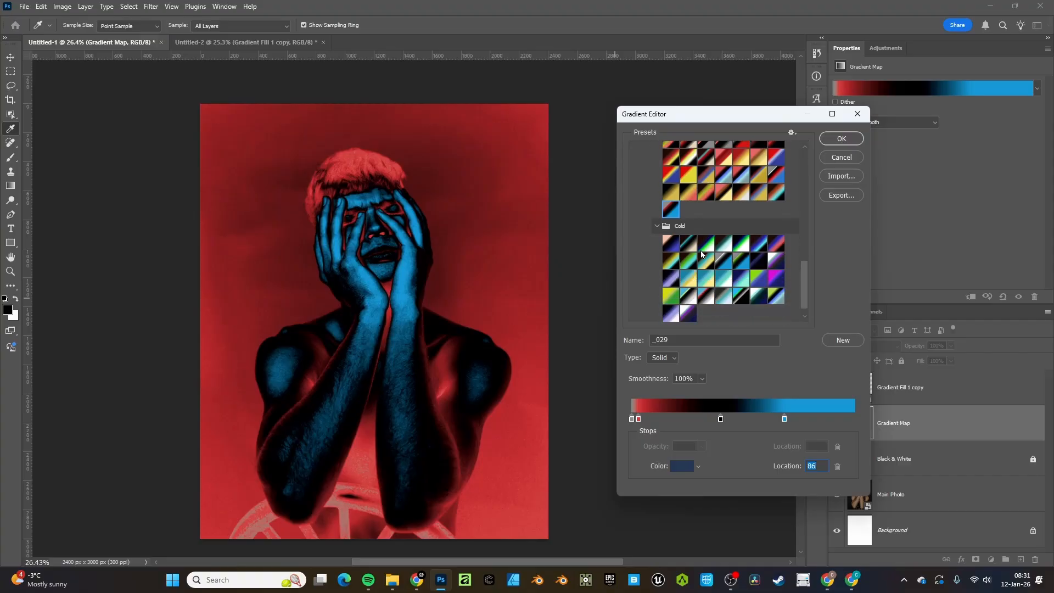
click(842, 343)
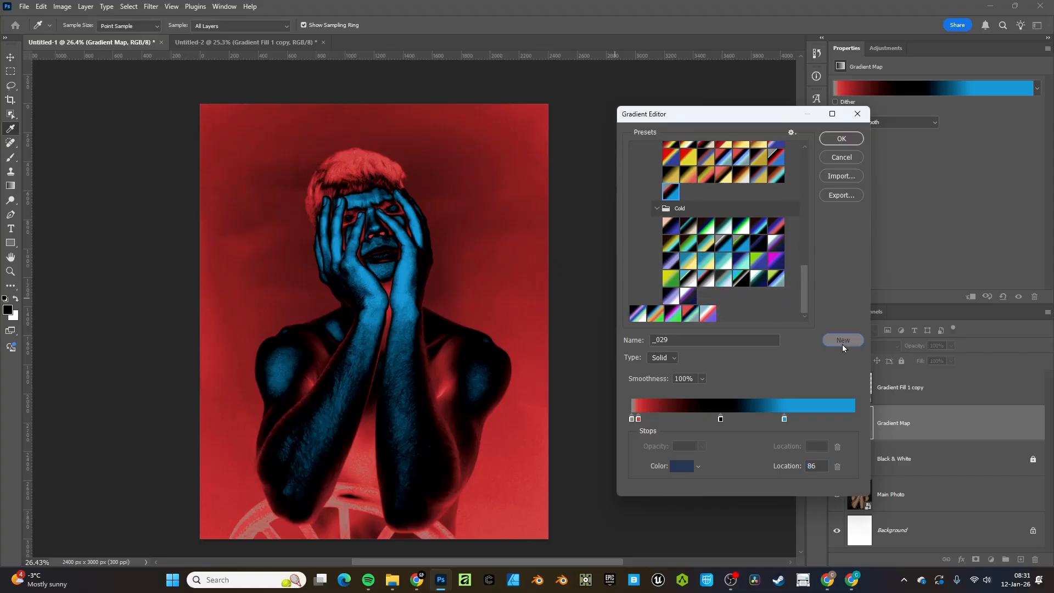
Delete the _029 gradient preset and confirm the deletion
click(688, 193)
right_click(689, 192)
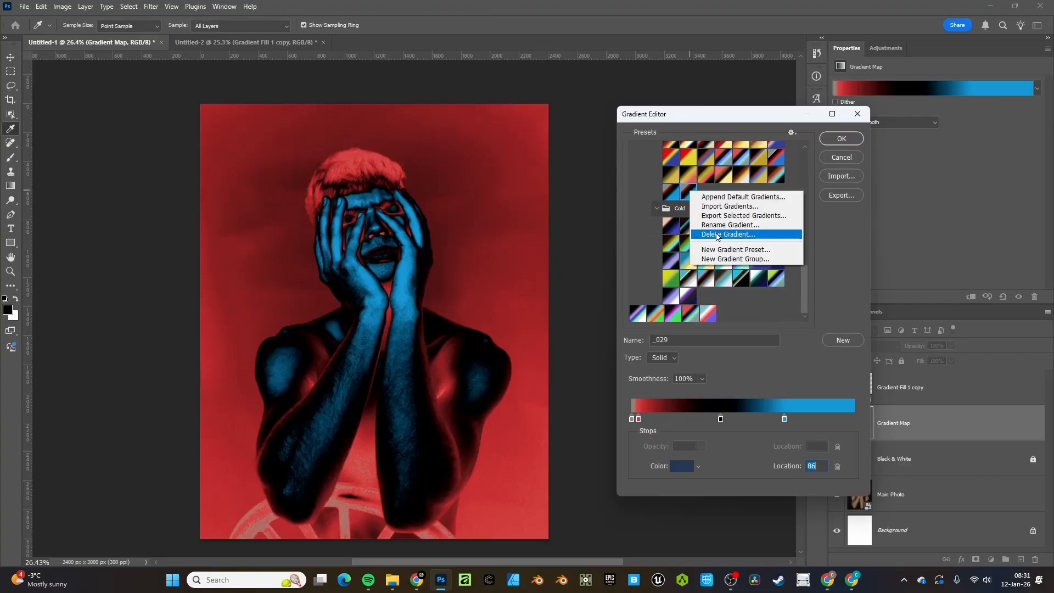
click(716, 235)
click(476, 215)
Apply the last preset in the list and create a new gradient group named Group 1
click(708, 314)
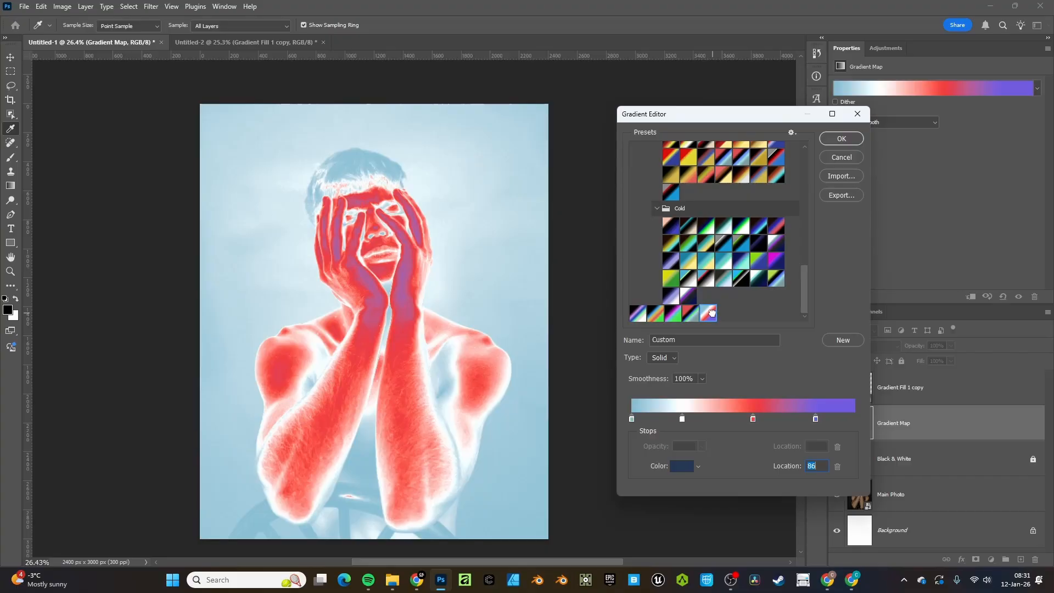
right_click(712, 316)
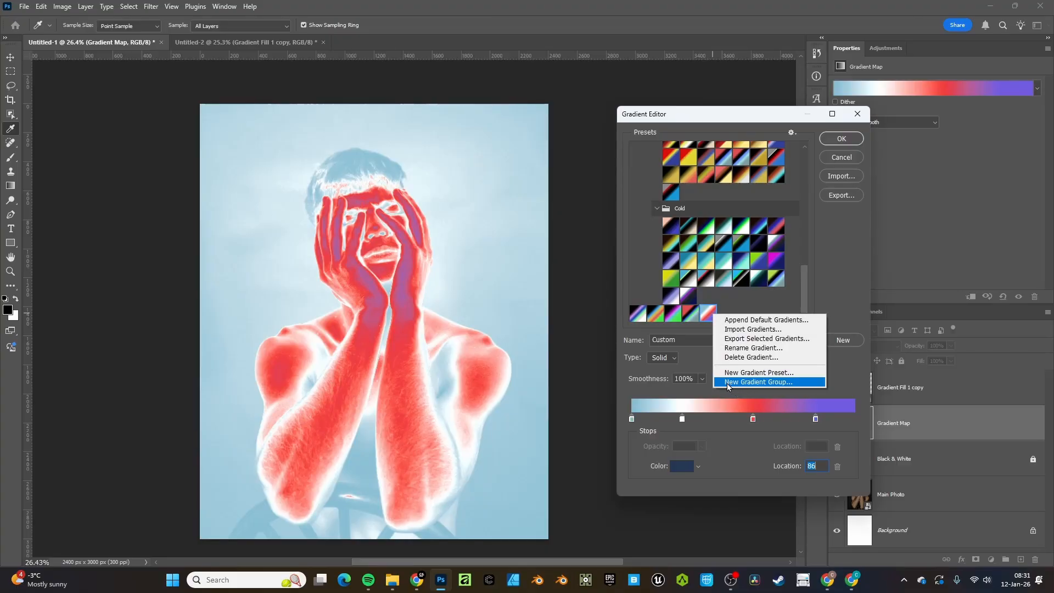
click(760, 381)
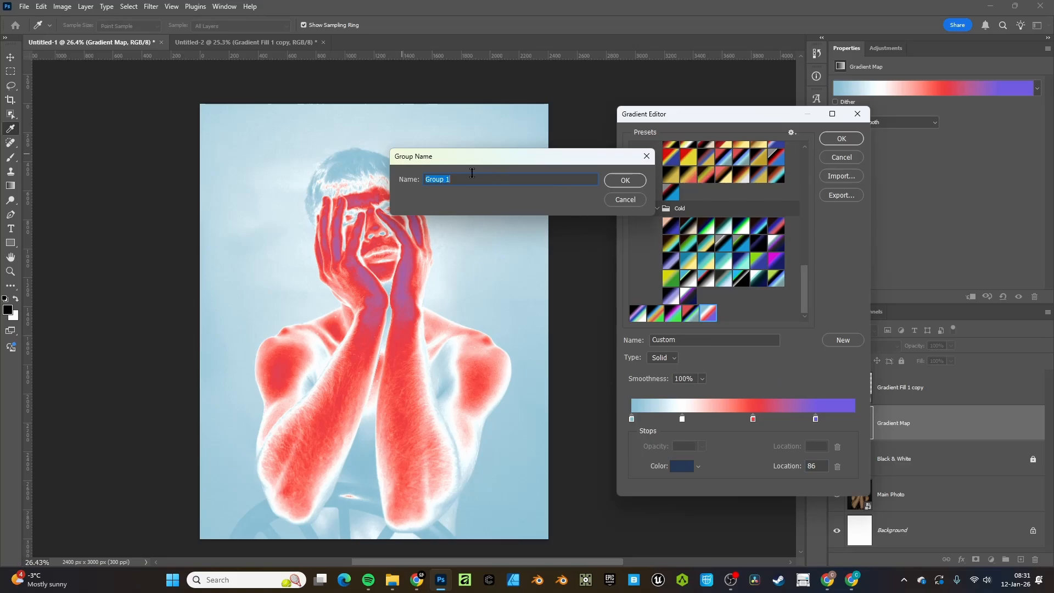
drag(476, 164, 463, 193)
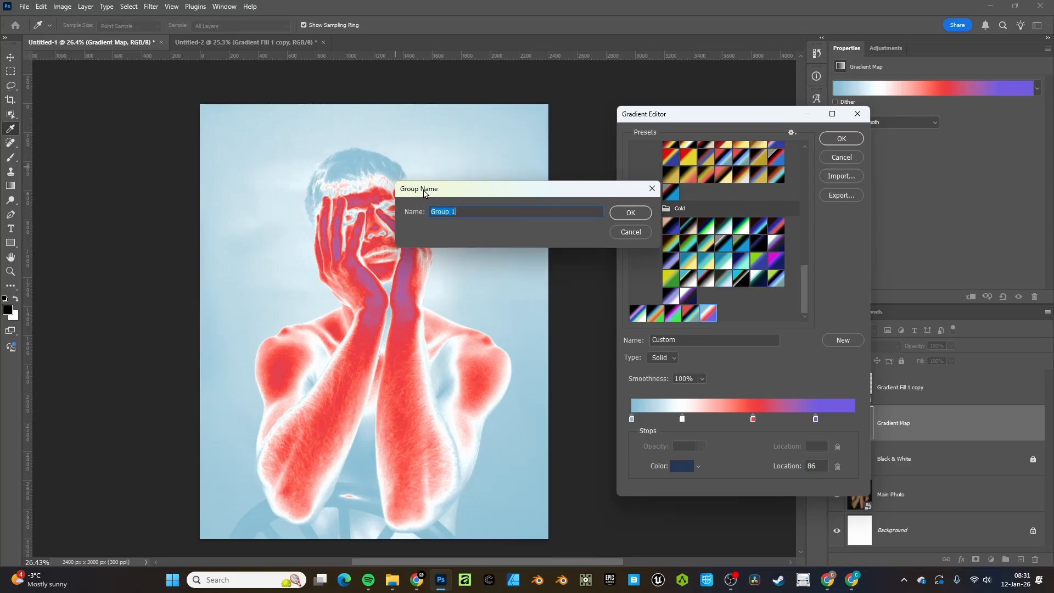
click(614, 213)
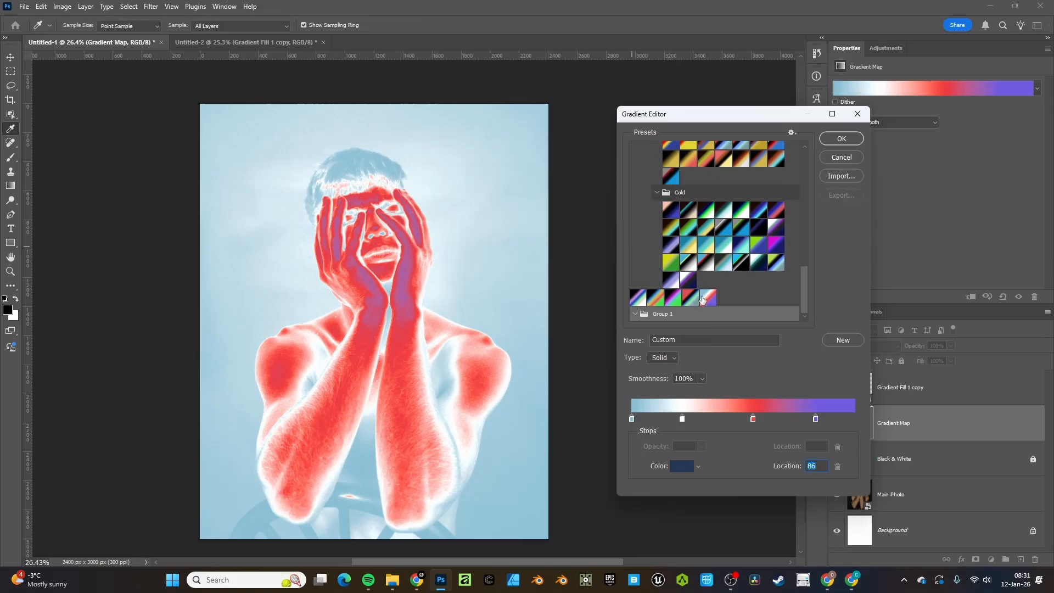
Drag a preset into Group 1, then delete Group 1
mouse_move(703, 300)
mouse_down()
mouse_move(749, 311)
mouse_move(682, 317)
mouse_move(711, 281)
mouse_up()
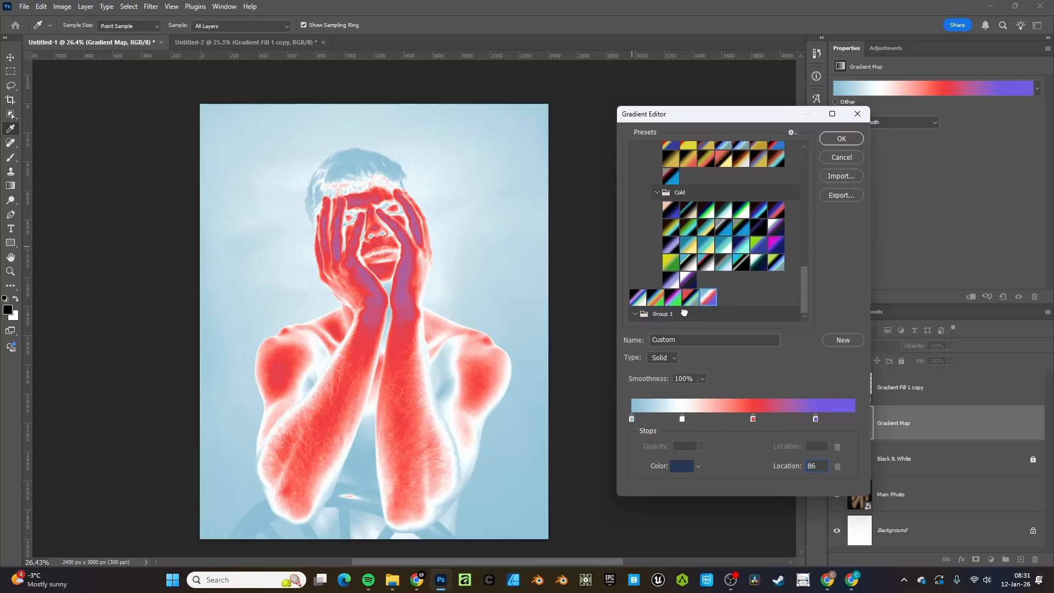
right_click(685, 313)
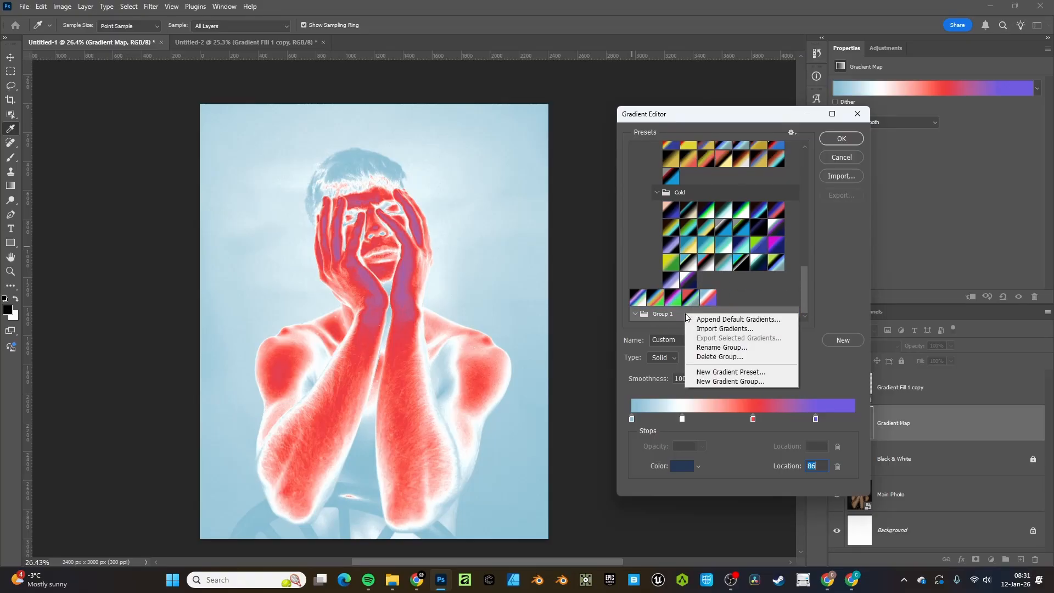
click(707, 356)
click(471, 214)
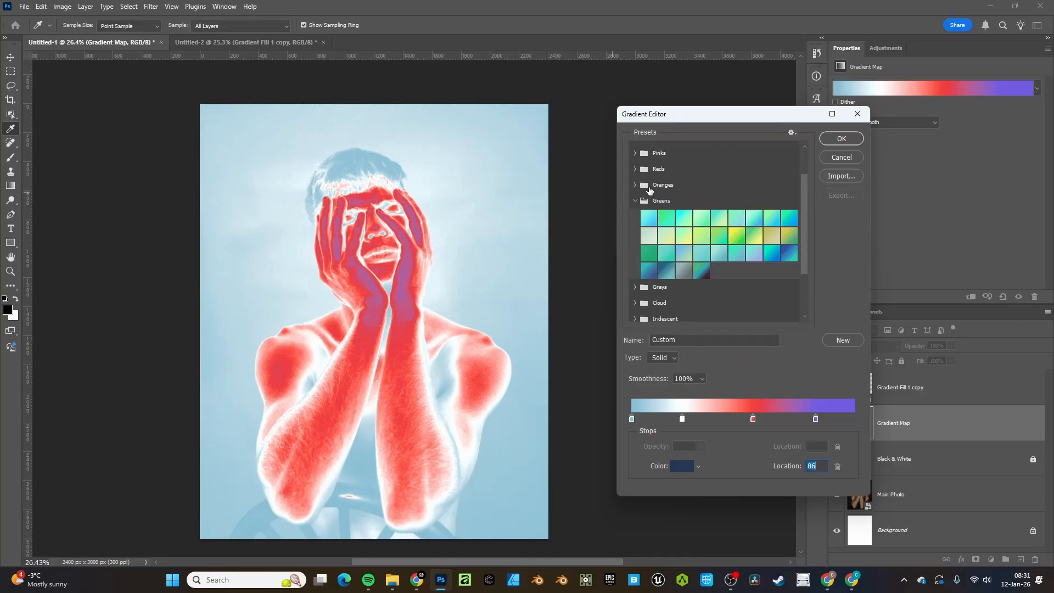
Try Greens presets such as Green_31 and Green_27, then apply Grays preset Gray_09
click(703, 271)
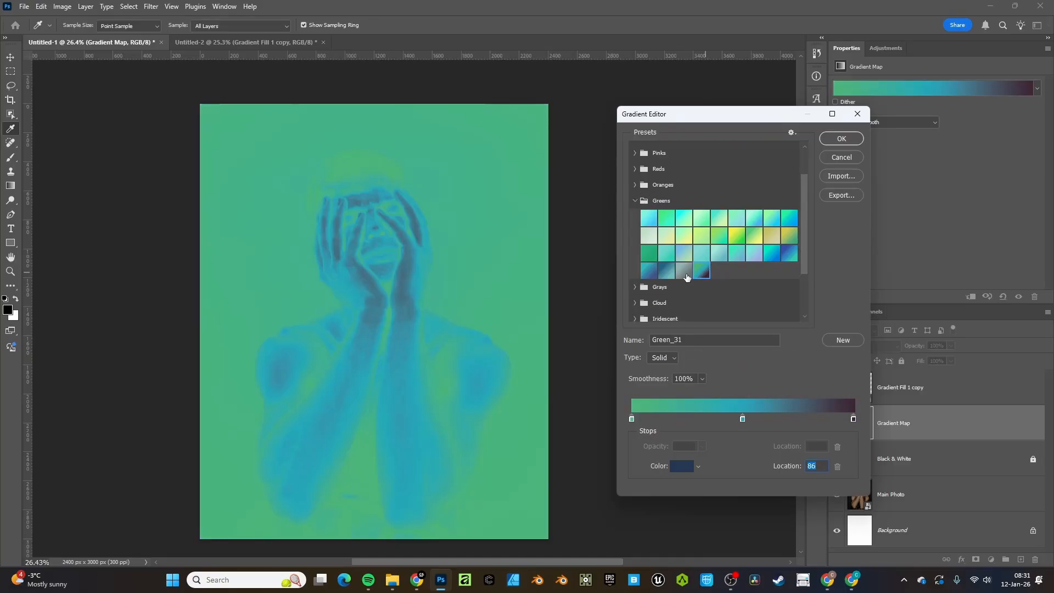
click(684, 272)
click(676, 257)
click(789, 253)
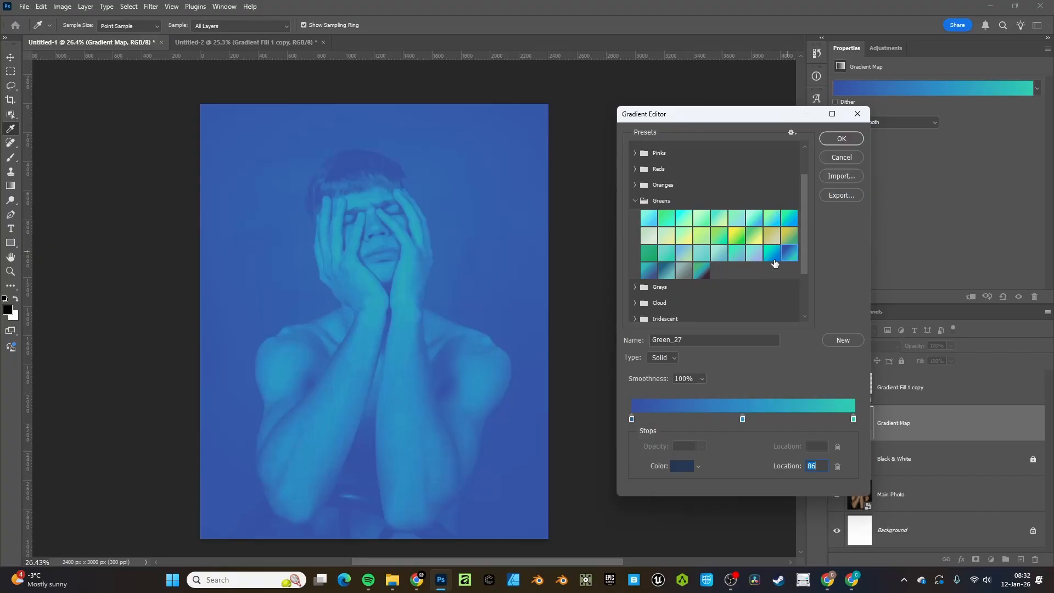
click(637, 201)
click(635, 217)
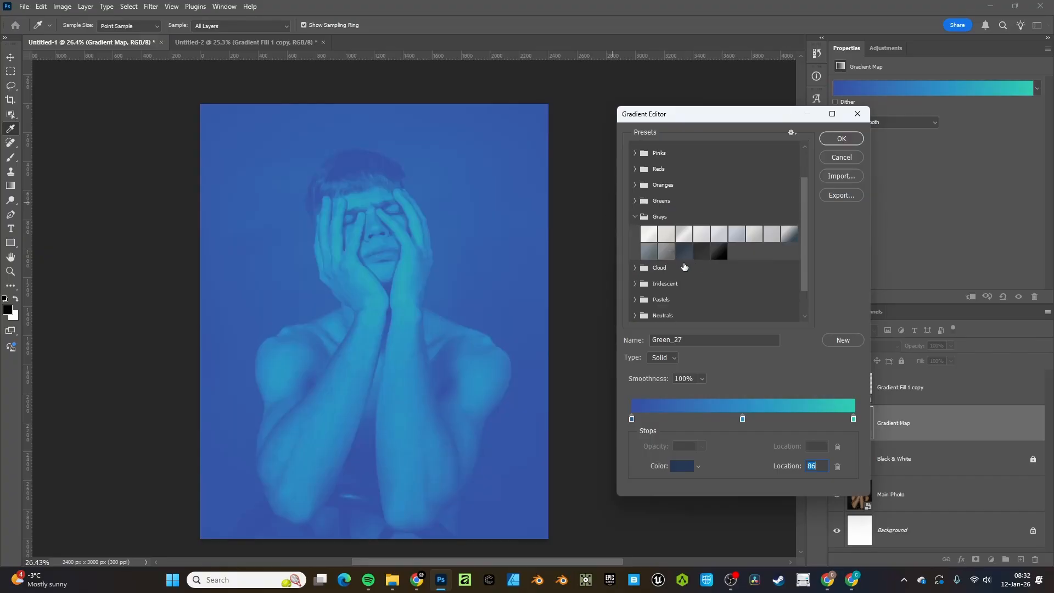
click(784, 238)
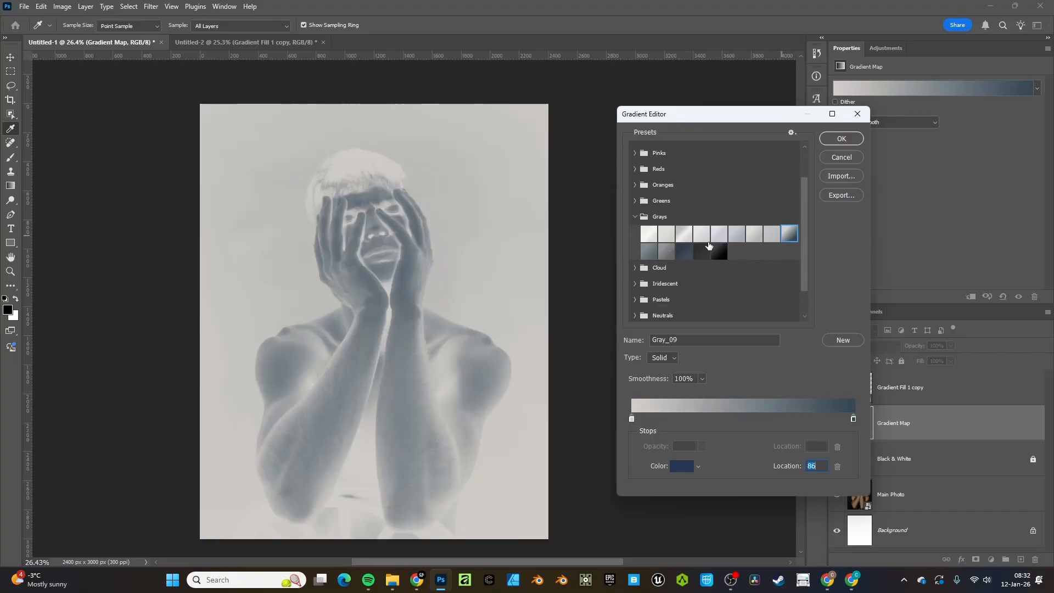
Add a stop at location 49 with colour 000000 and close the Gradient Editor
click(741, 420)
click(683, 466)
drag(683, 384, 682, 408)
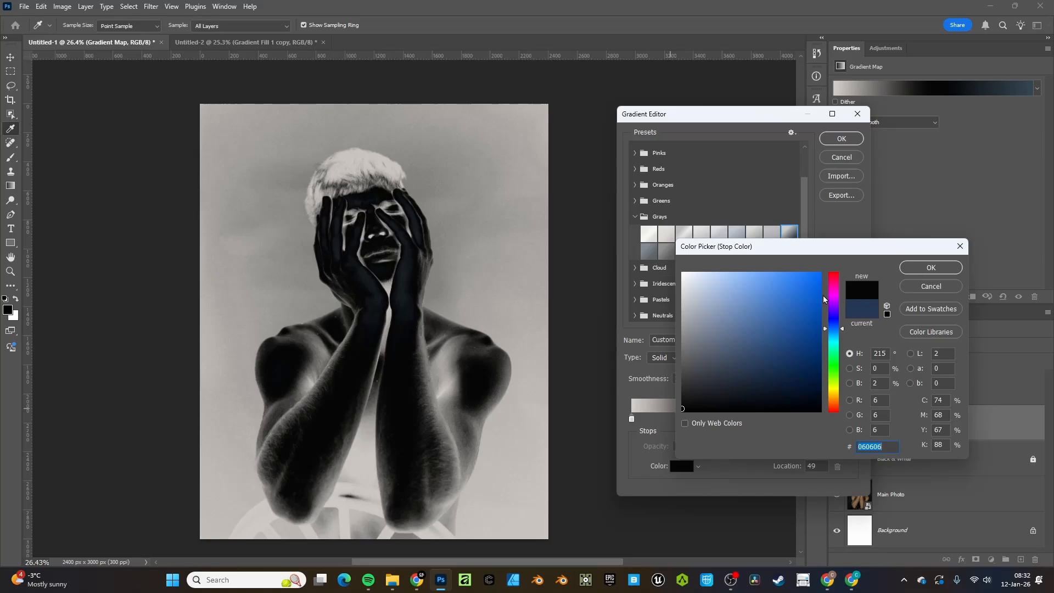
drag(821, 299, 682, 410)
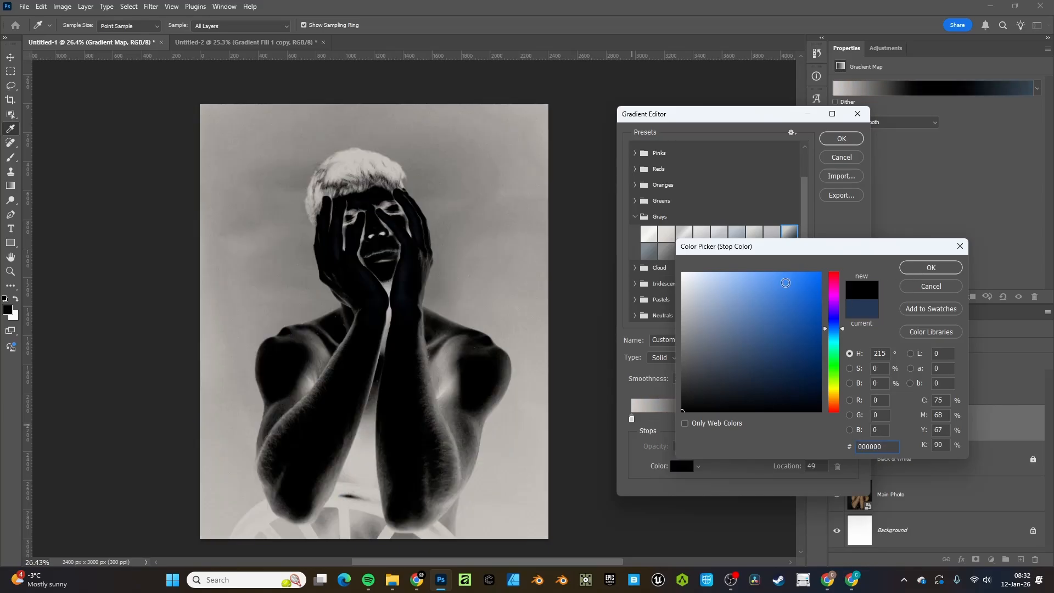
click(932, 268)
scroll(697, 265, down, 1)
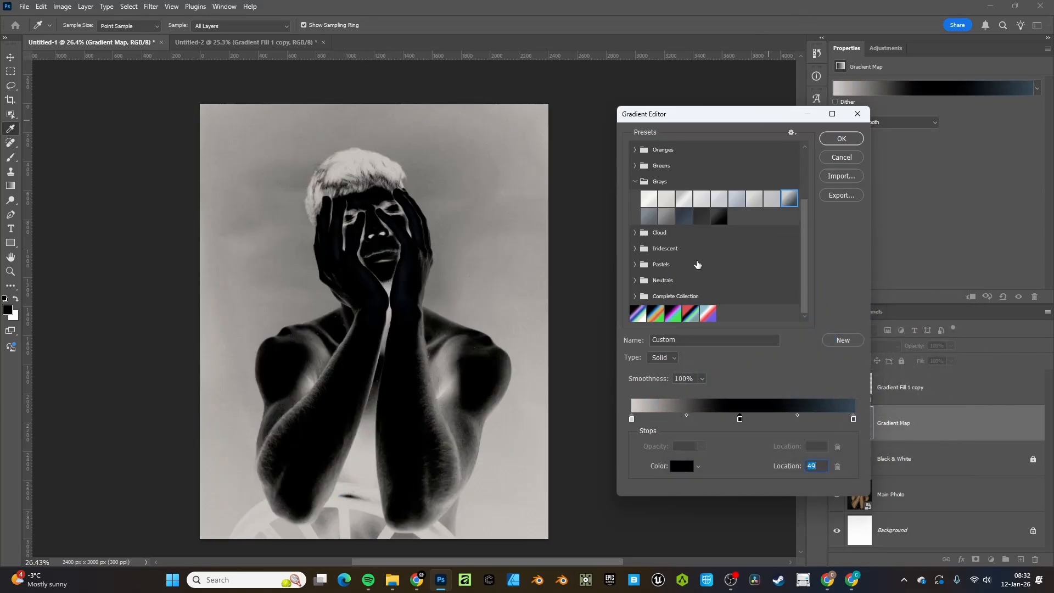
click(827, 140)
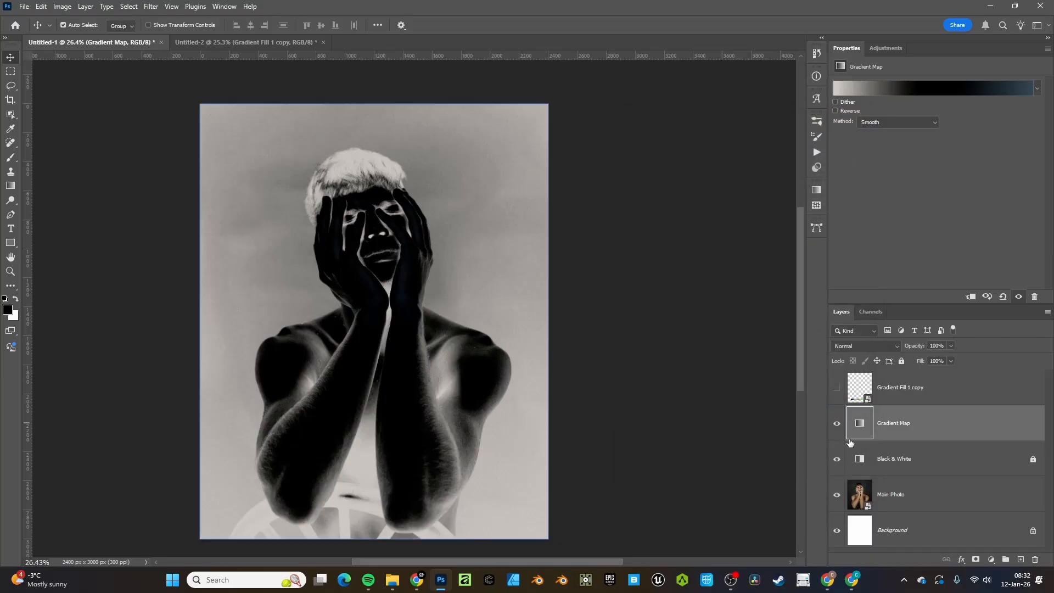
Move the colour reference bar over the arms and set the Gradient Map's left stop to black
drag(341, 492, 391, 430)
click(872, 425)
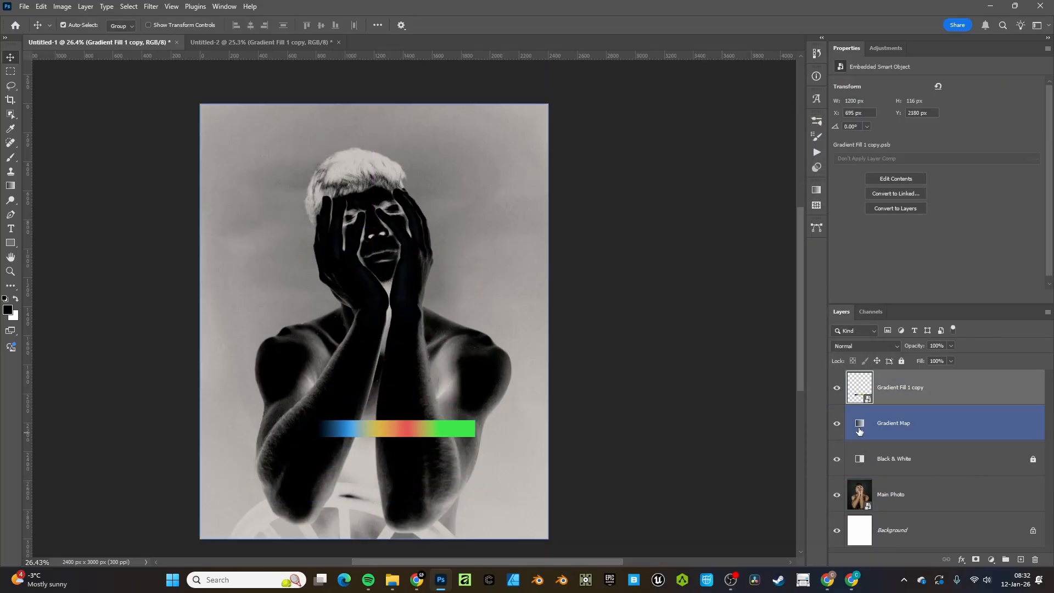
click(928, 93)
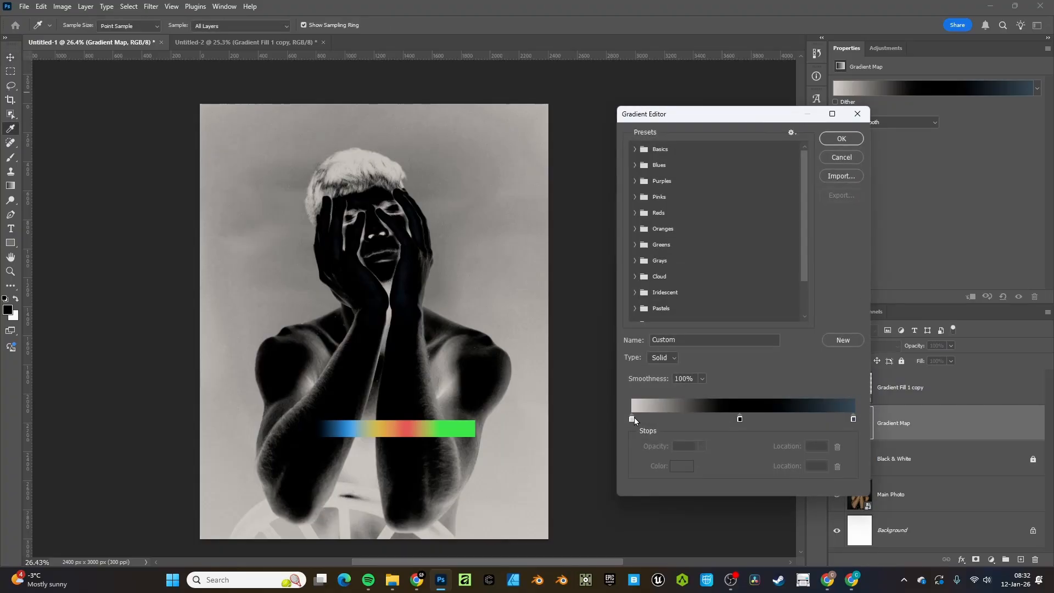
click(633, 417)
click(674, 464)
drag(703, 370, 640, 445)
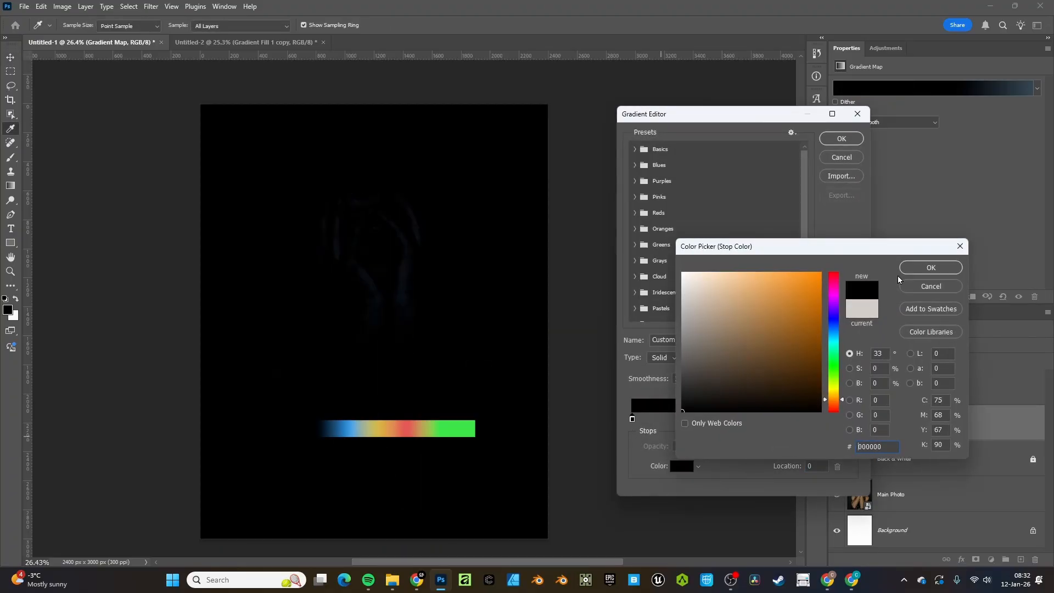
click(914, 271)
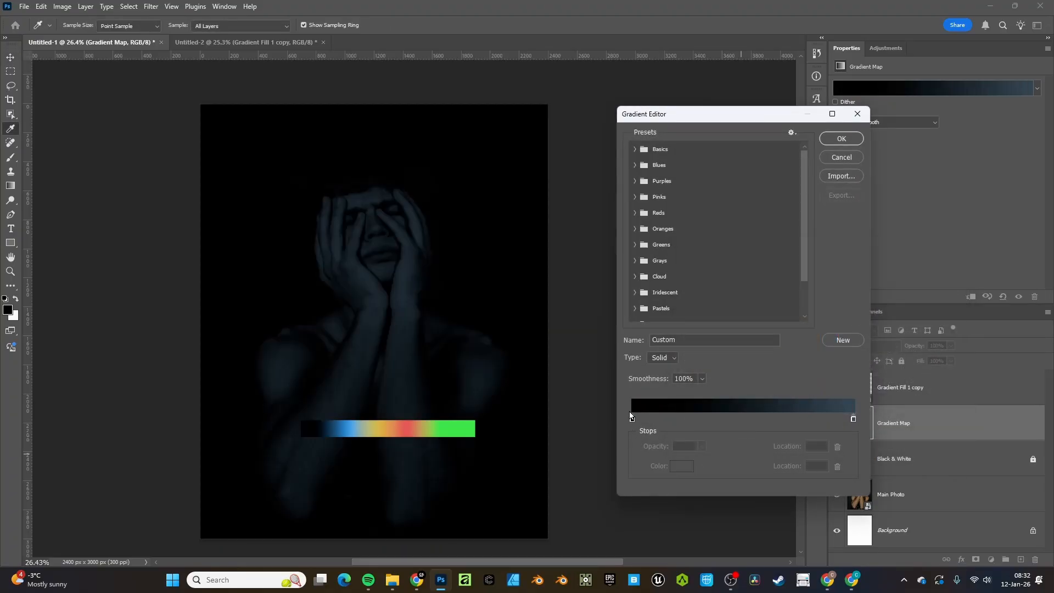
Set the right end stop to white and add a new stop at 25%
click(852, 418)
click(682, 465)
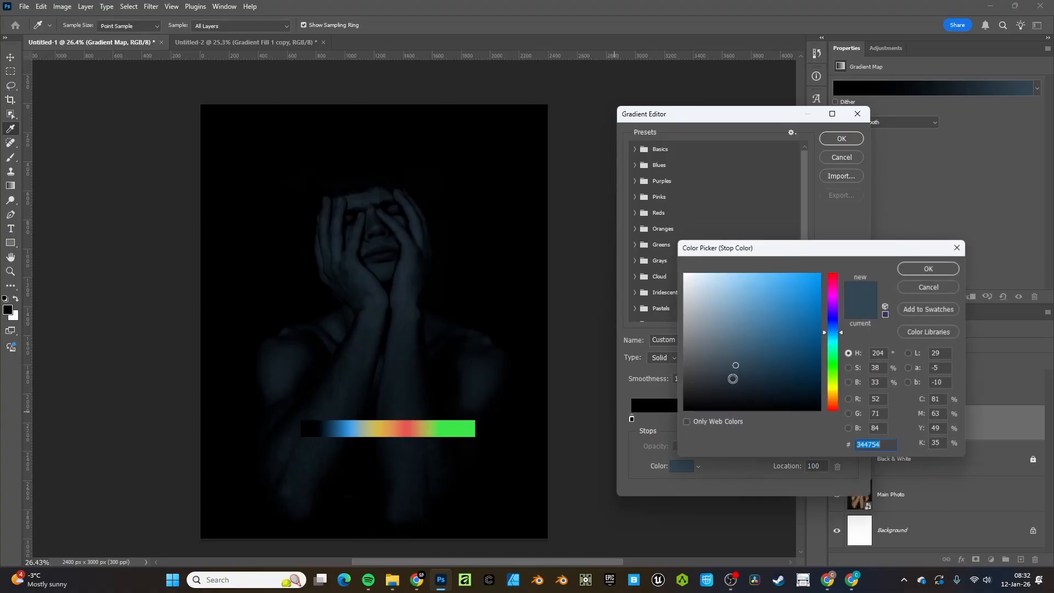
click(712, 282)
click(683, 273)
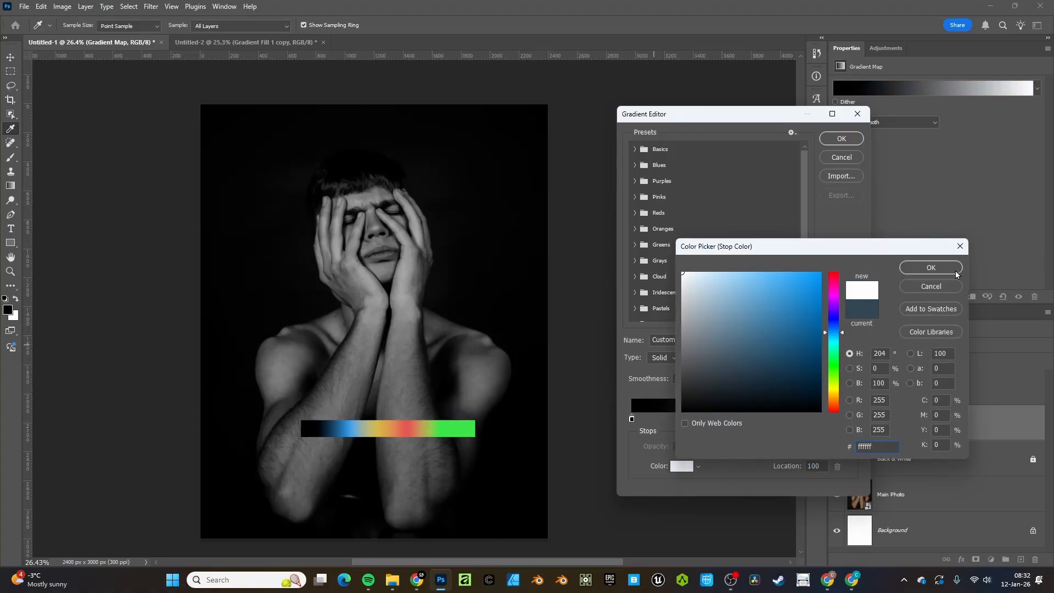
click(931, 267)
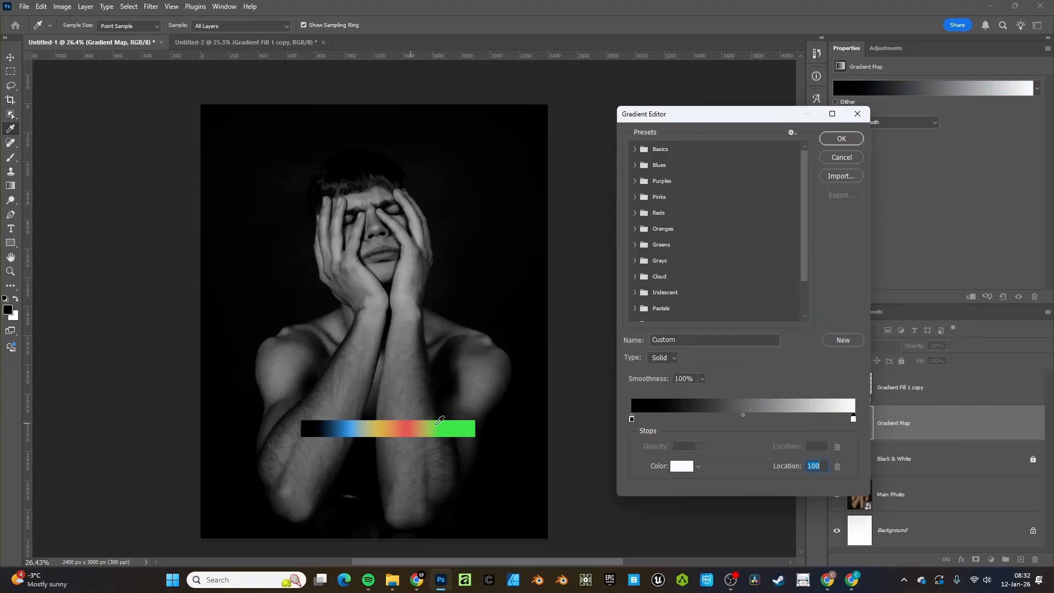
click(686, 419)
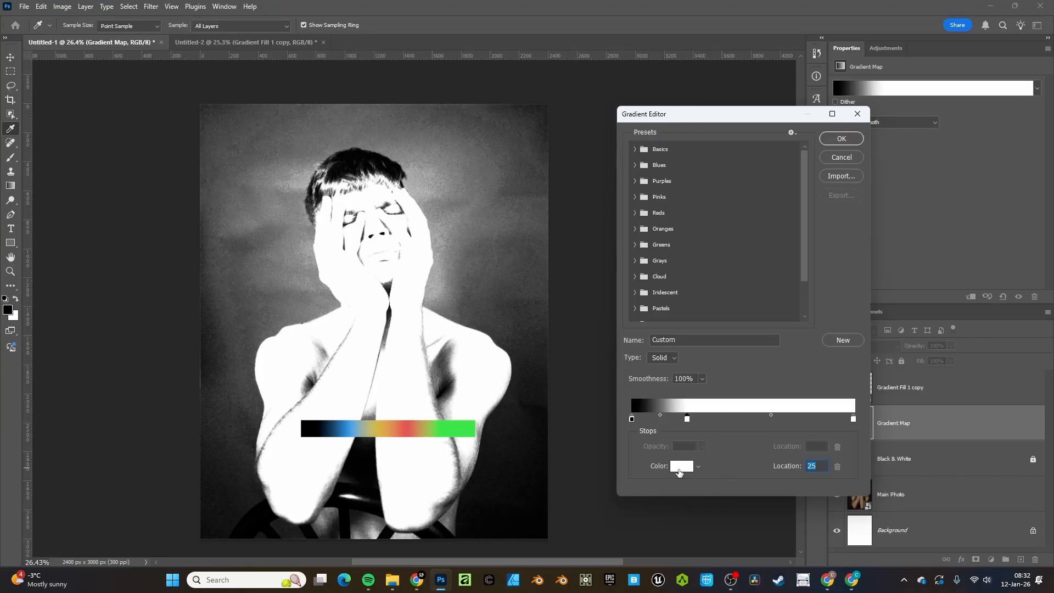
Give the 25% stop blue sampled from the reference bar
click(678, 471)
drag(454, 276, 454, 419)
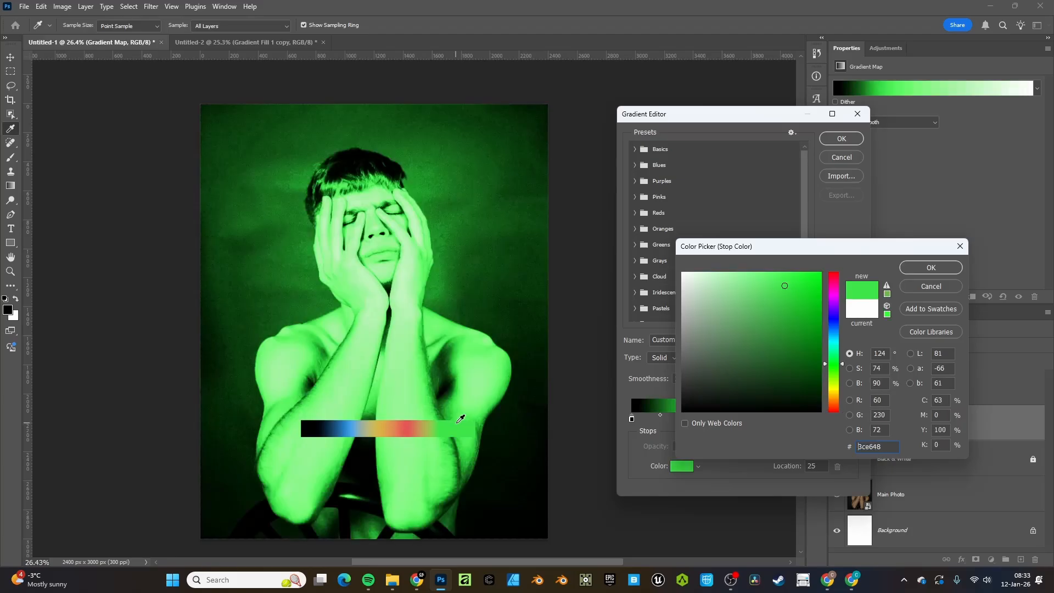
click(350, 426)
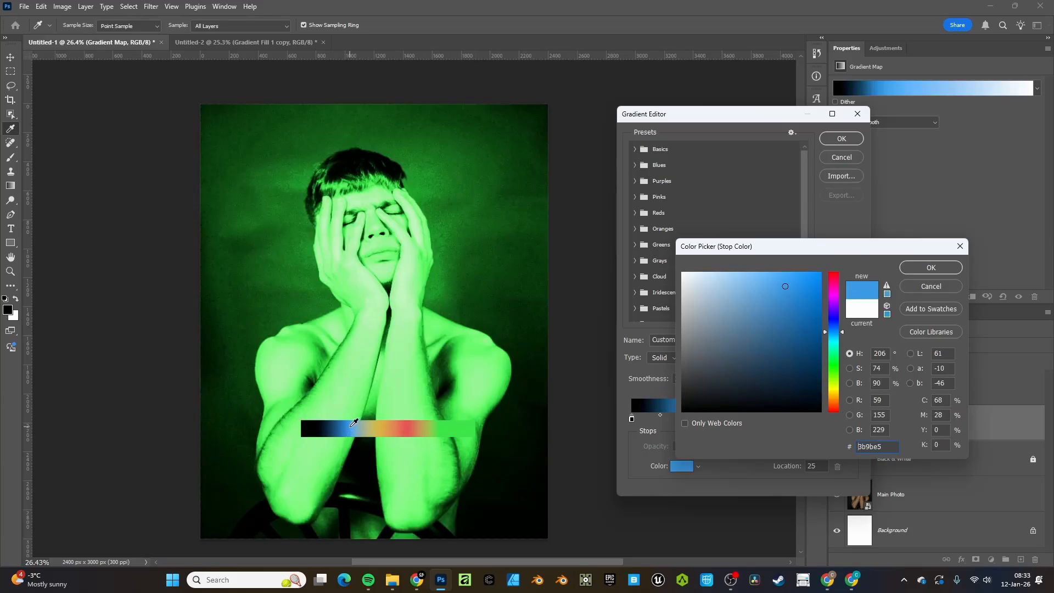
click(930, 267)
Add a yellow stop at location 50, sampled from the reference bar
click(737, 418)
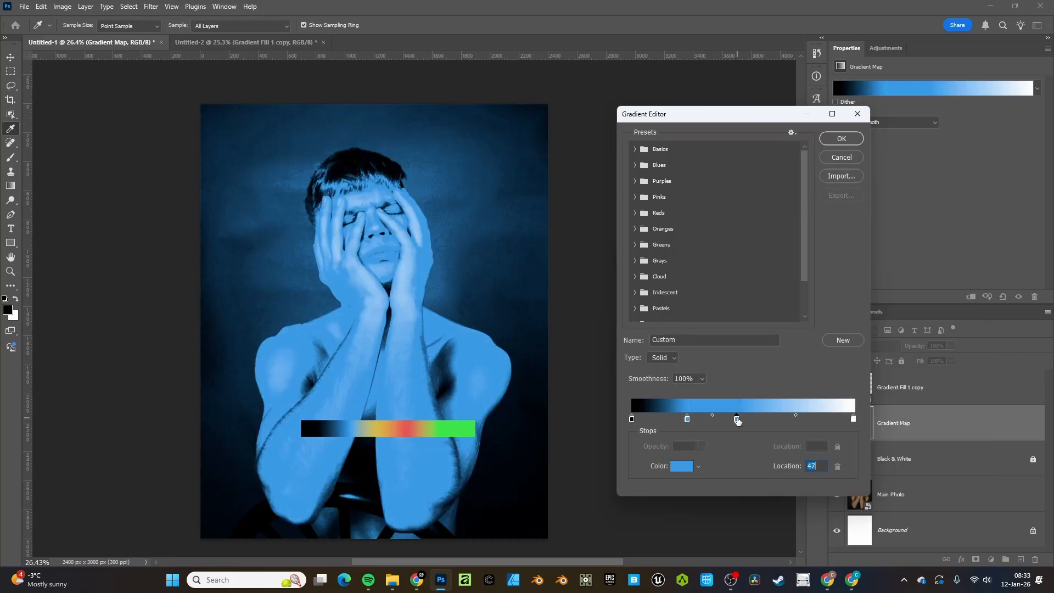
double_click(812, 465)
key(Up)
click(680, 465)
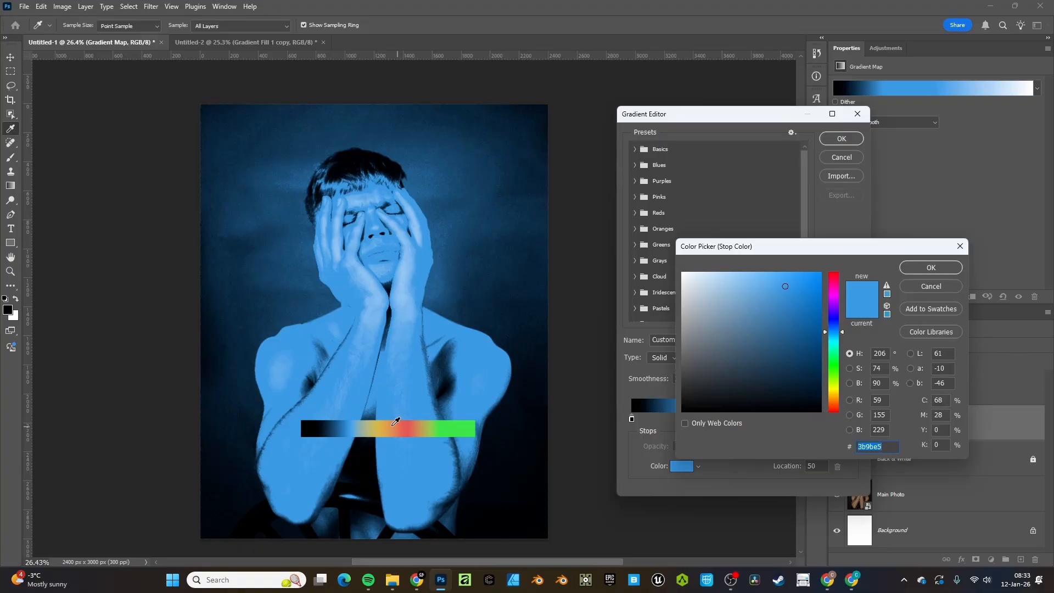
click(380, 428)
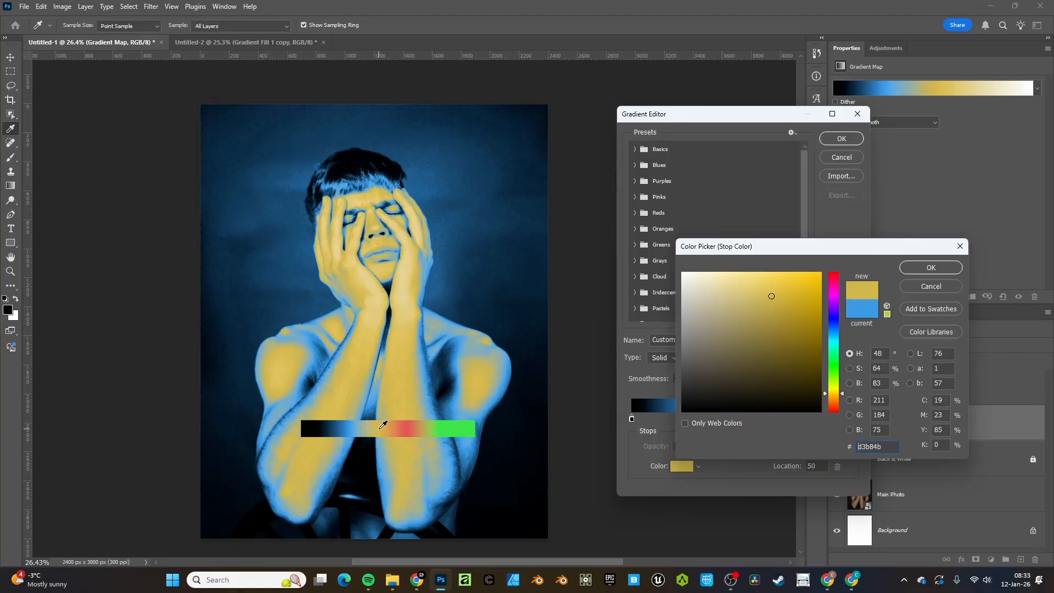
click(930, 267)
Add a red stop at 73%, make the end stop green, and drag green and red inward
click(792, 418)
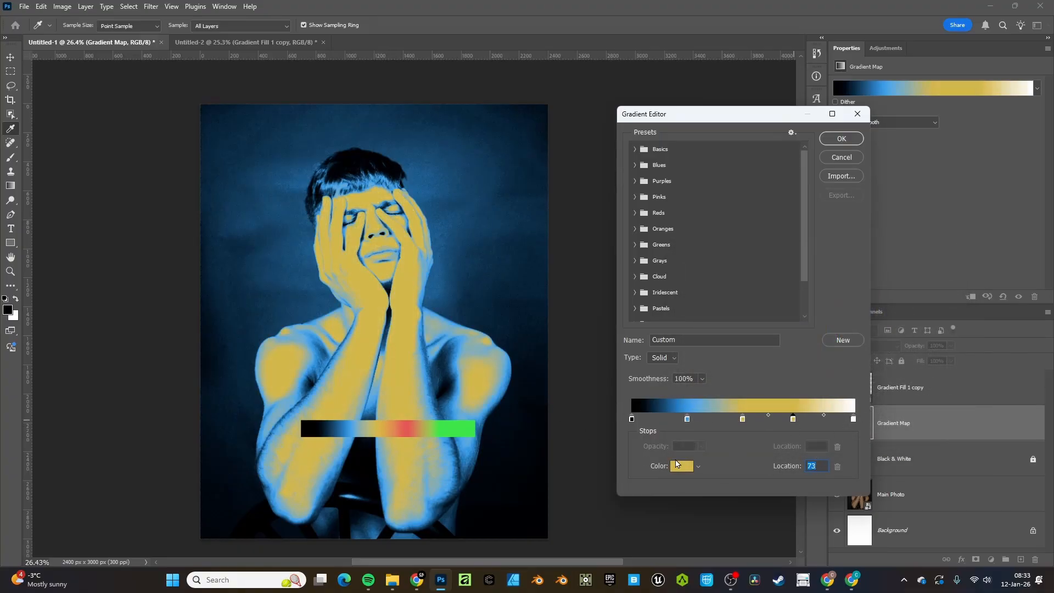
click(411, 421)
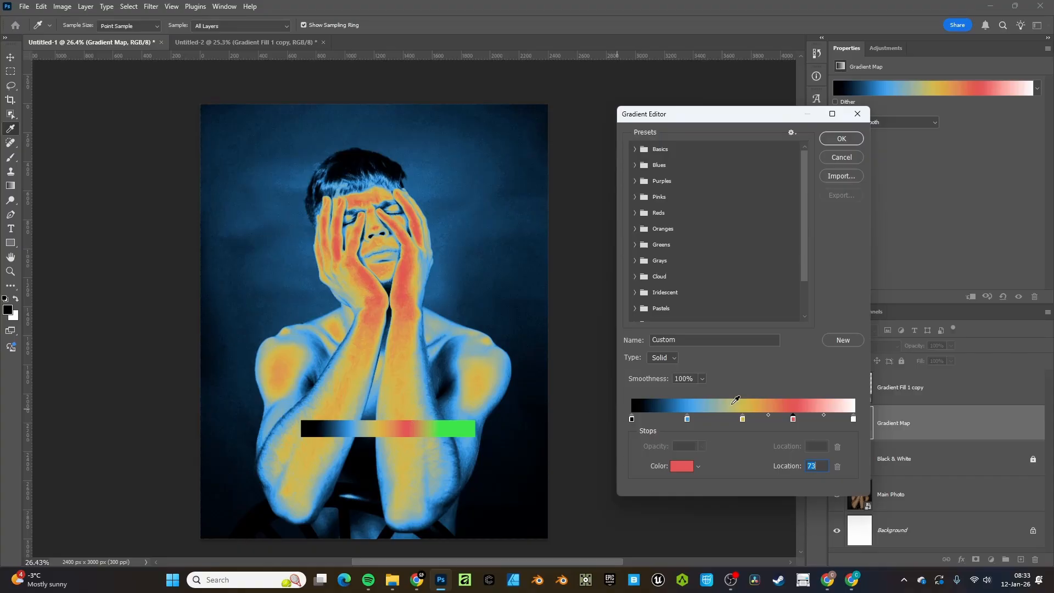
click(853, 419)
click(688, 467)
click(462, 428)
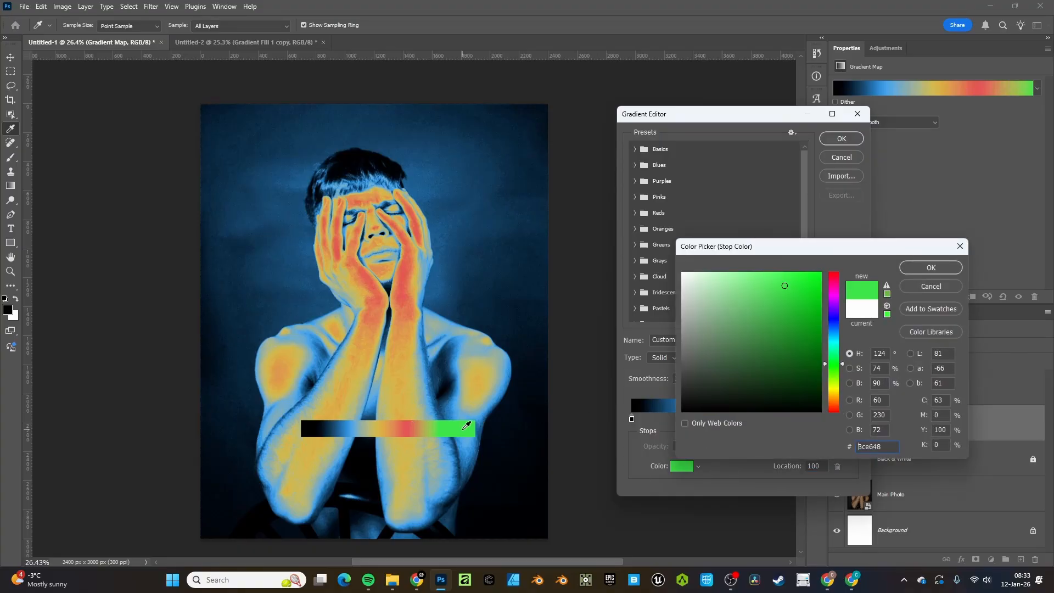
click(930, 267)
drag(853, 419, 805, 422)
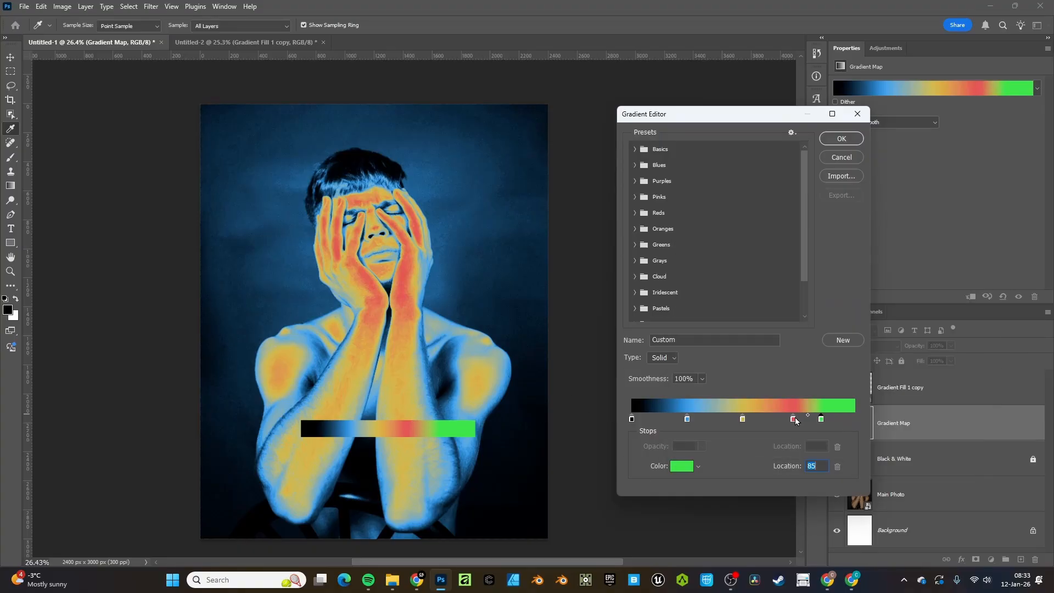
click(820, 419)
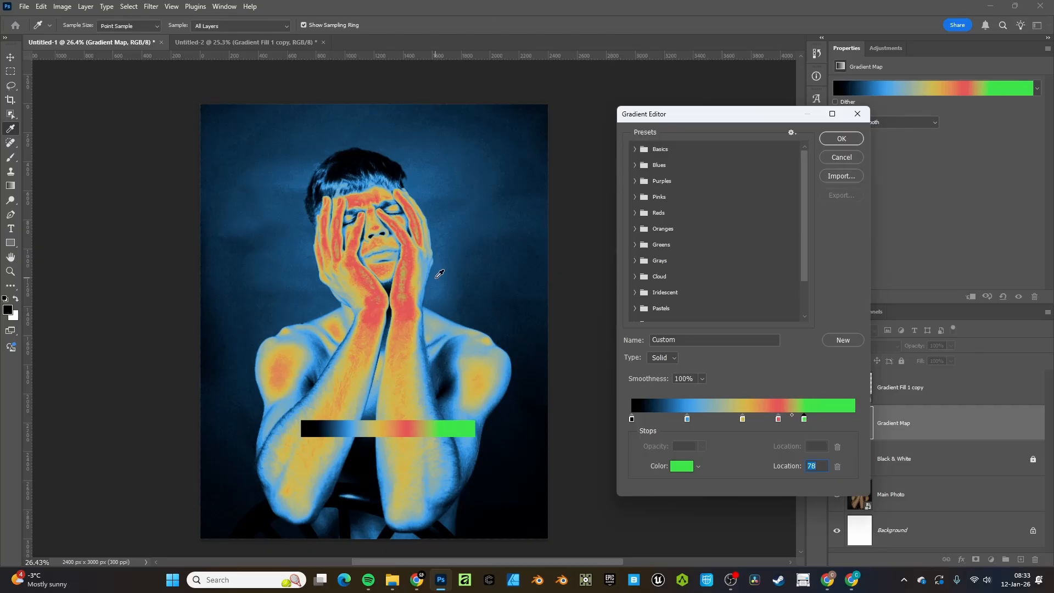
key(ctrl+plus)
key(ctrl+plus)
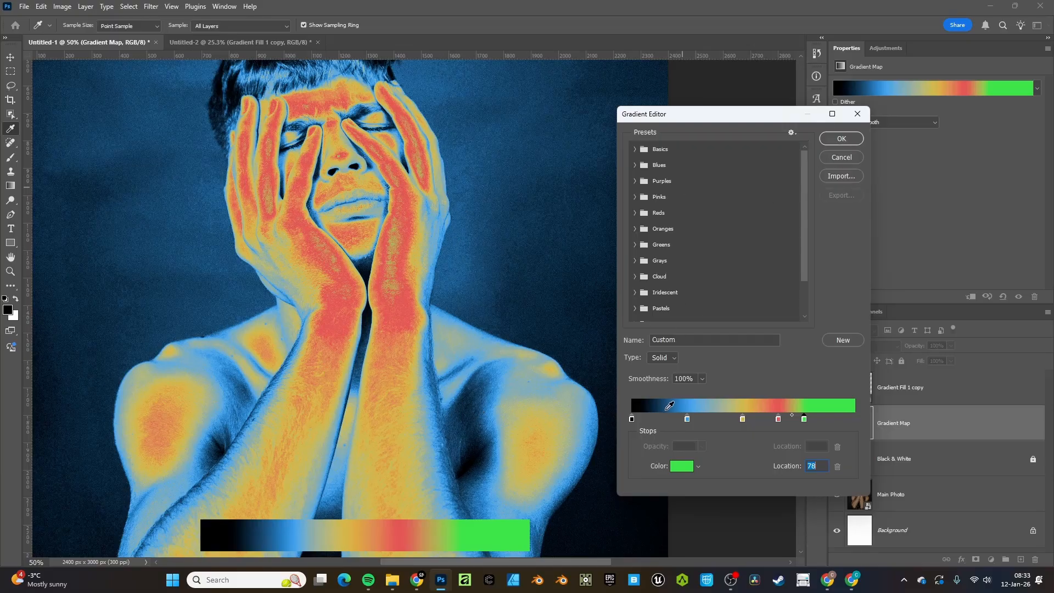
Shift the blue stop to about 20%, adjust yellow, and move red to 64%
click(686, 418)
key(Down)
key(Down)
key(Down)
key(Down)
key(Down)
key(Down)
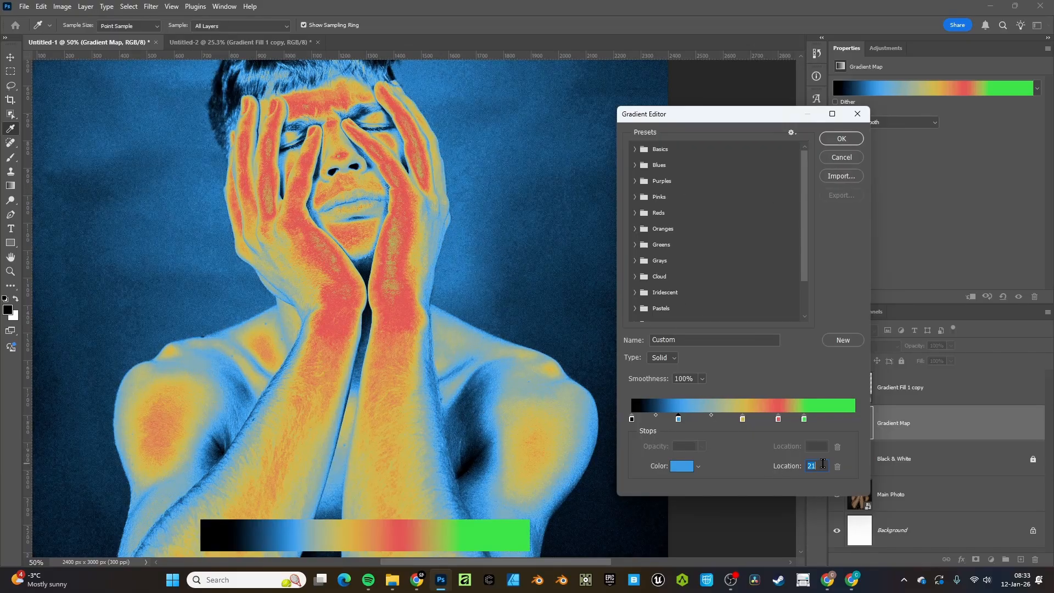
scroll(822, 465, up, 2)
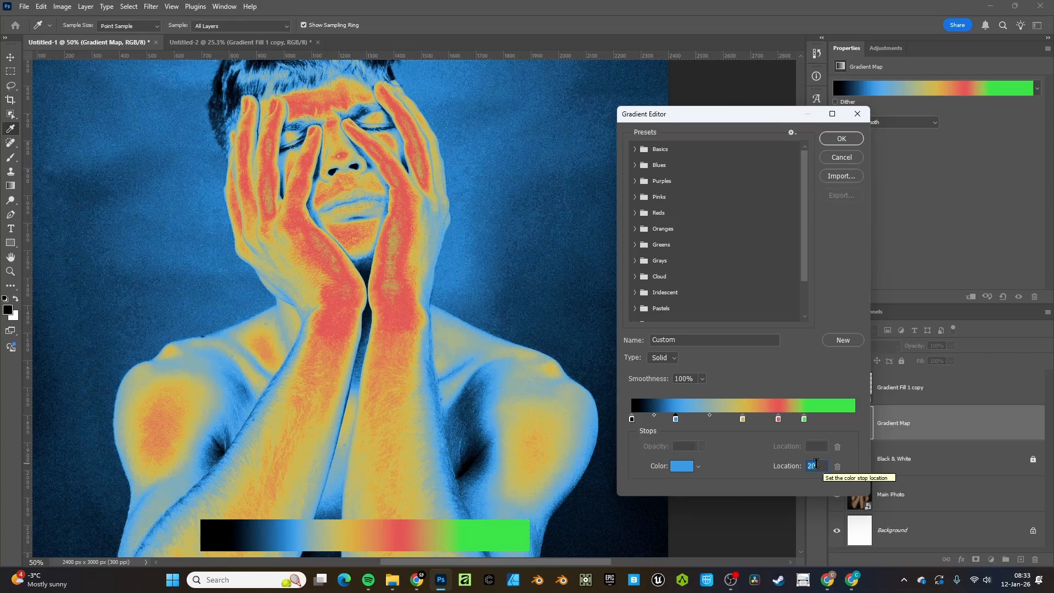
click(743, 419)
scroll(814, 468, down, 4)
scroll(813, 468, down, 6)
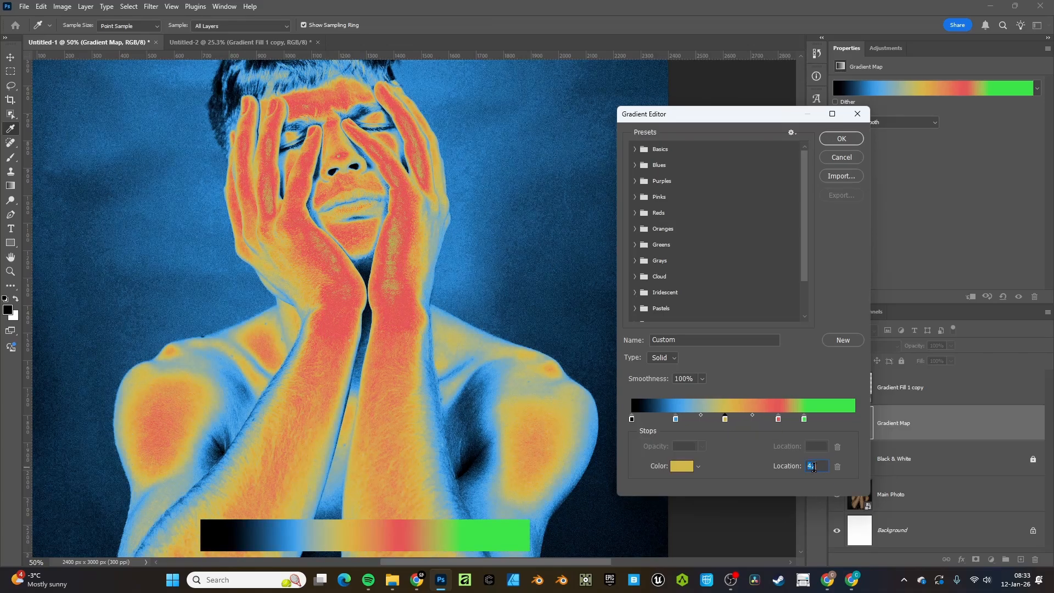
scroll(814, 466, up, 1)
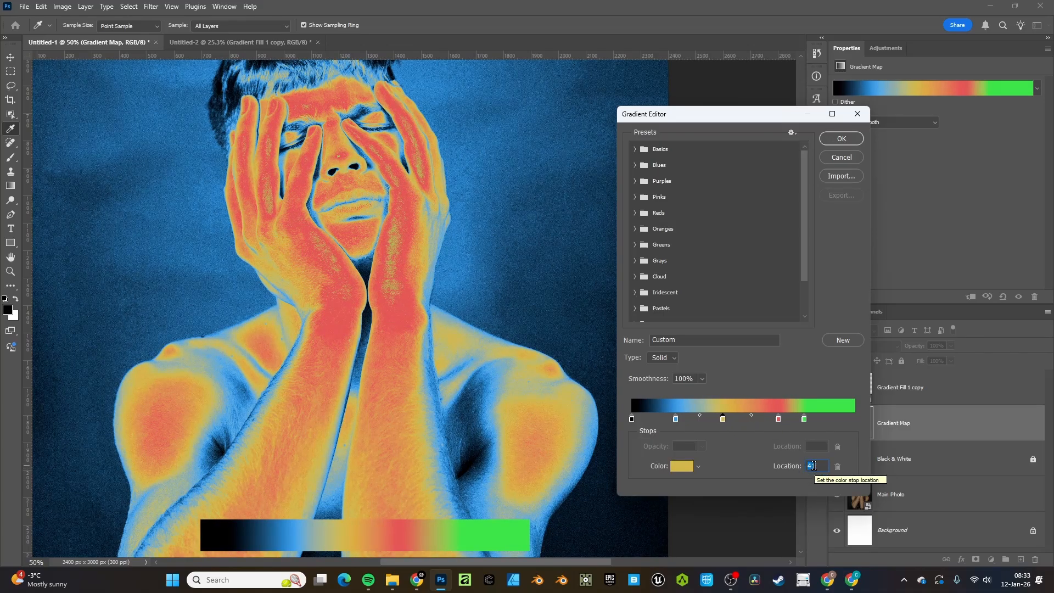
click(779, 419)
scroll(818, 467, down, 2)
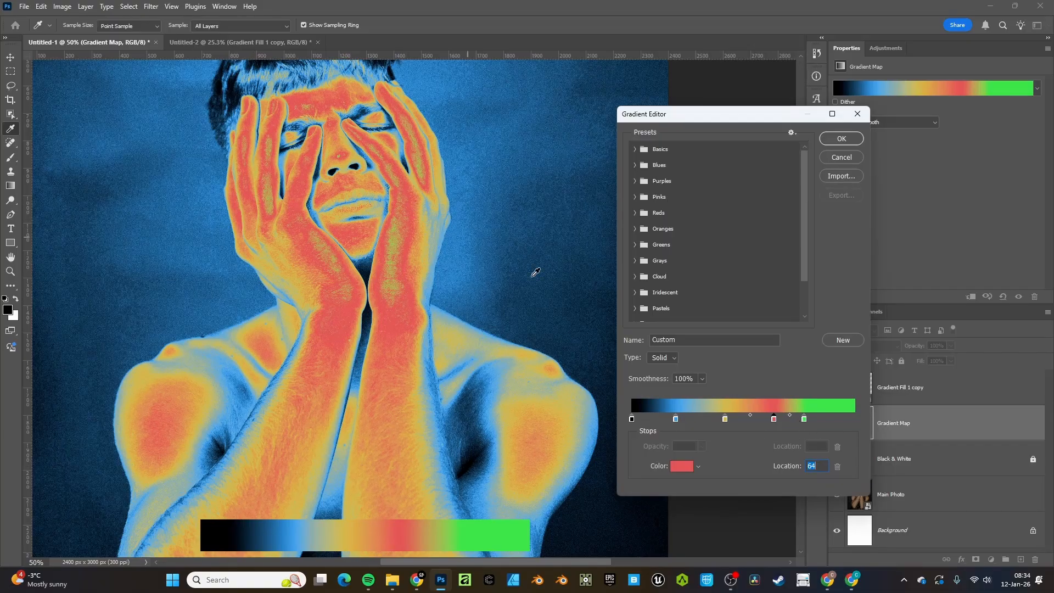
Check each stop's location (blue 20, red 64, green 78) and zoom out to 25%
click(631, 420)
click(675, 419)
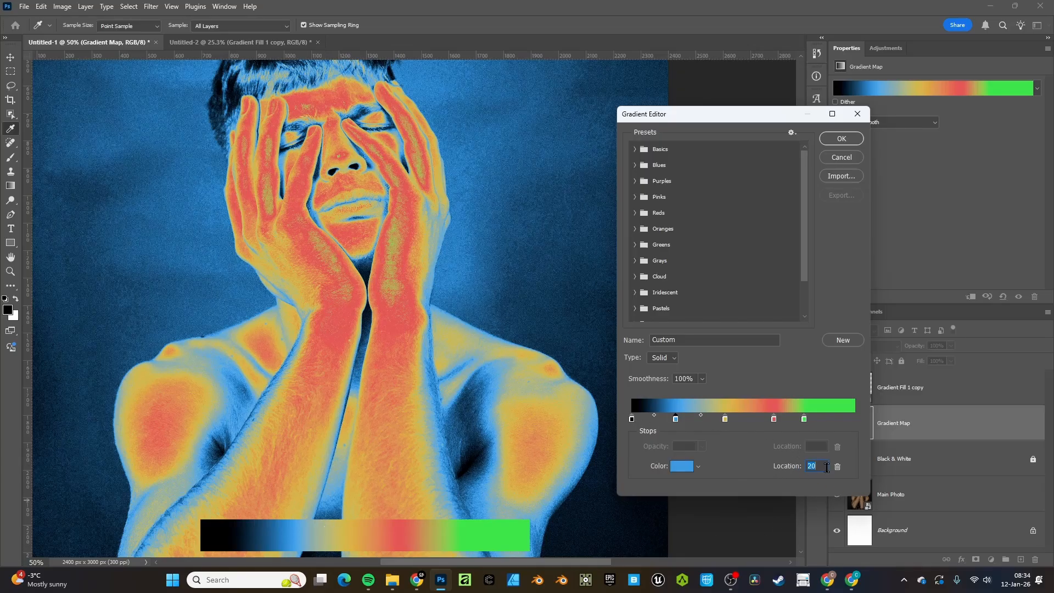
click(725, 420)
click(774, 420)
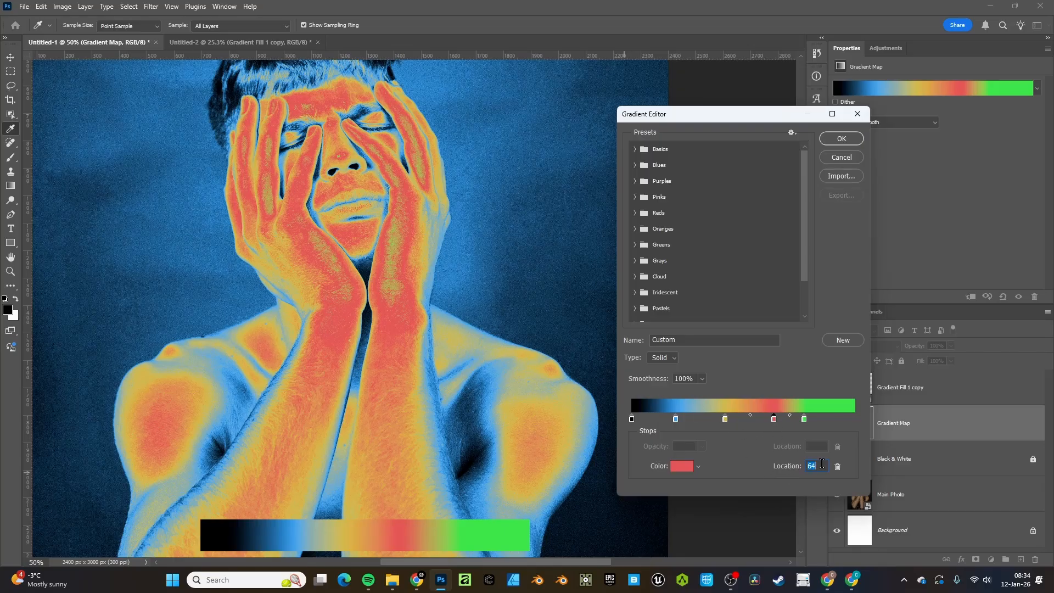
click(804, 420)
key(ctrl+minus)
key(ctrl+minus)
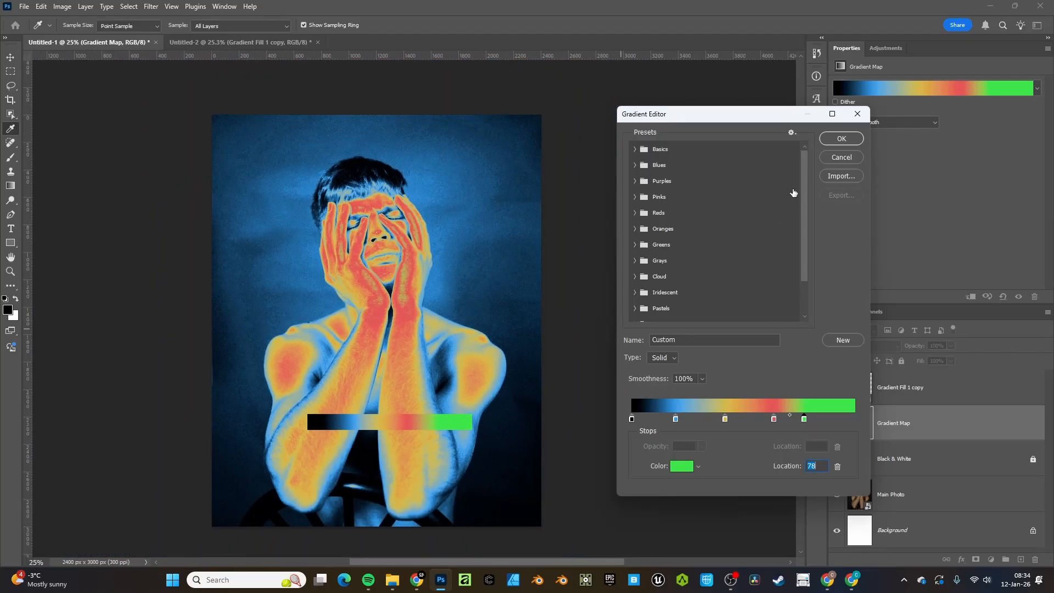
key(Return)
Review the blue stop, then commit the black-blue-yellow-red-green thermal gradient map
drag(373, 294, 421, 303)
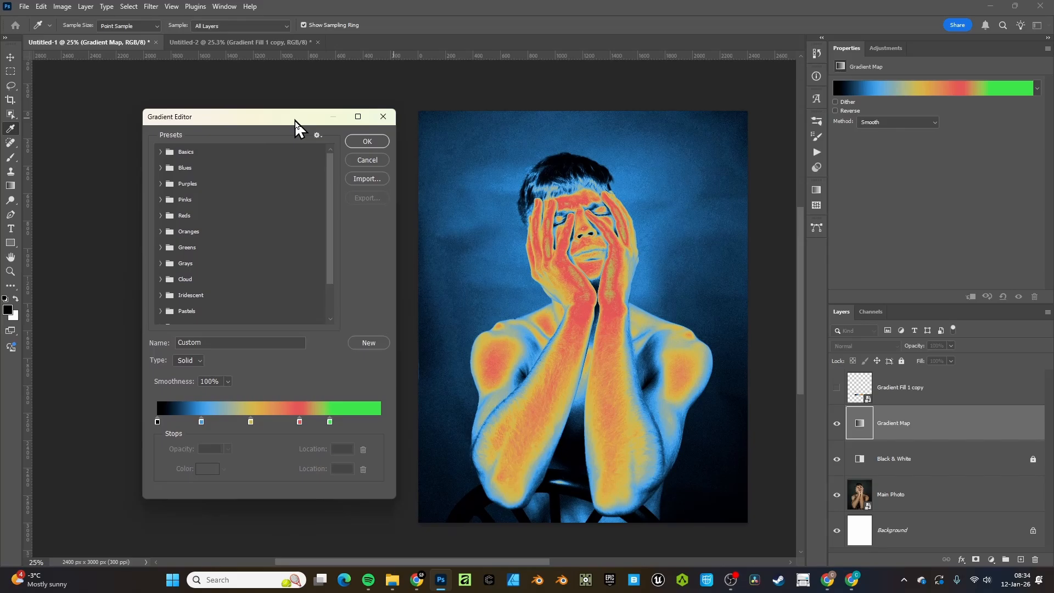
drag(295, 120, 306, 128)
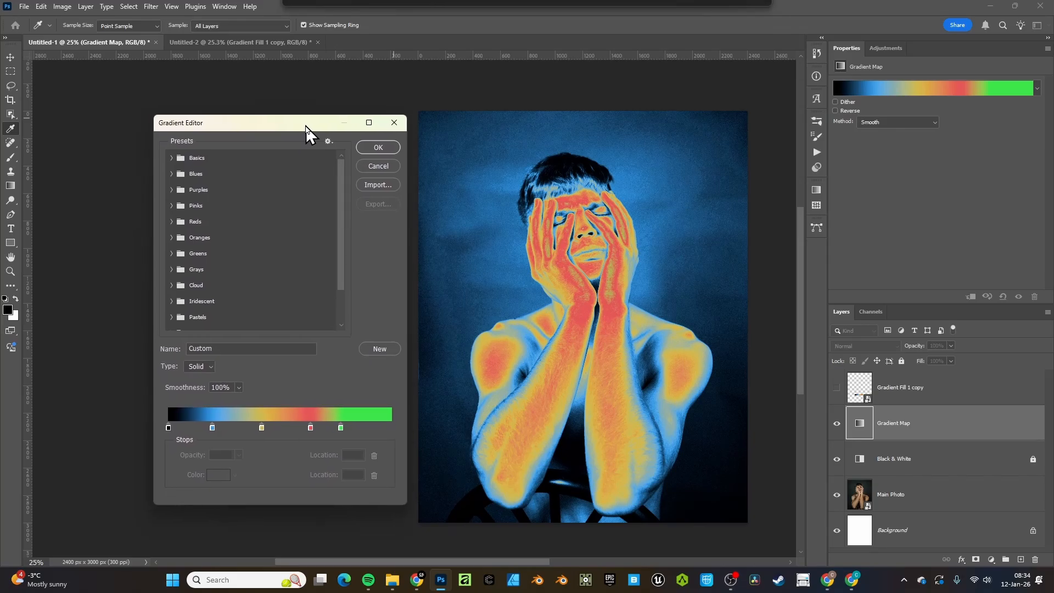
click(212, 428)
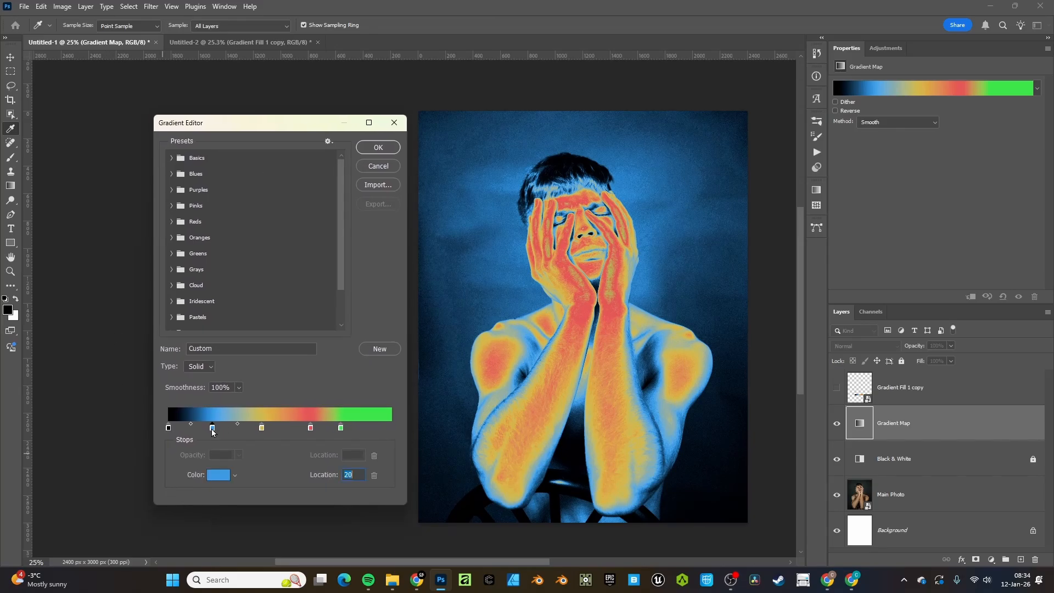
click(378, 148)
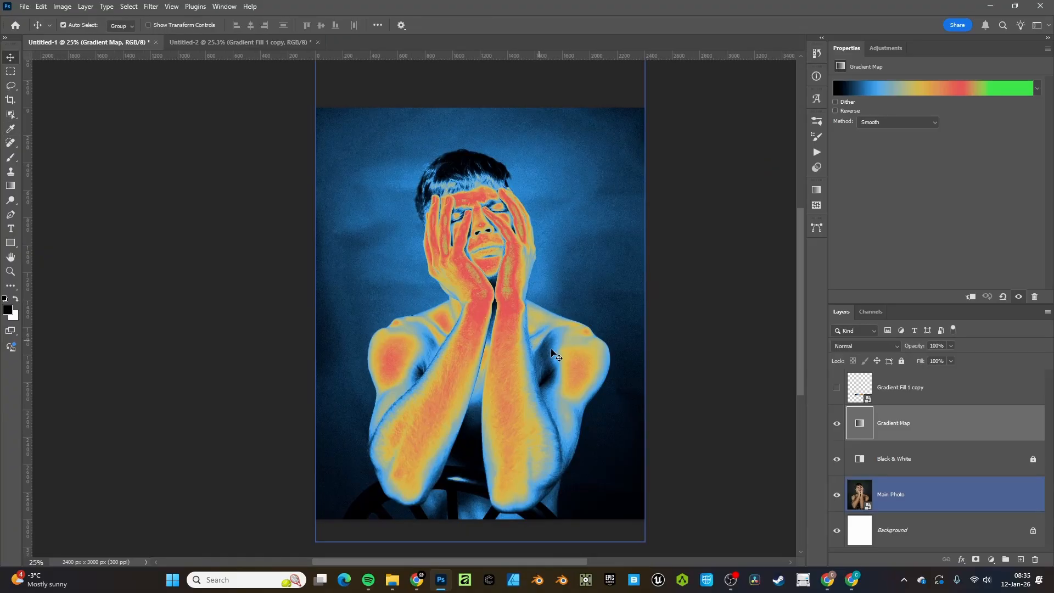